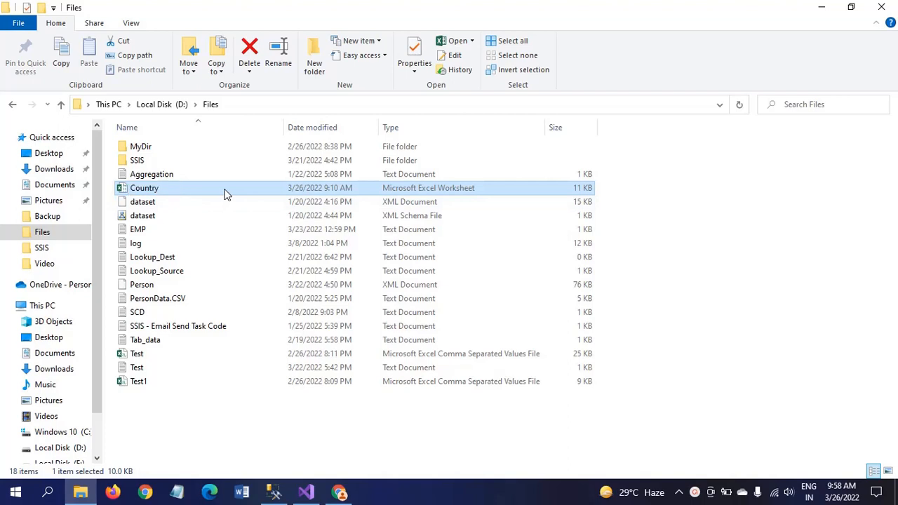
# Open Country.xlsx from D:\Files in Excel
pyautogui.doubleClick(226, 194)
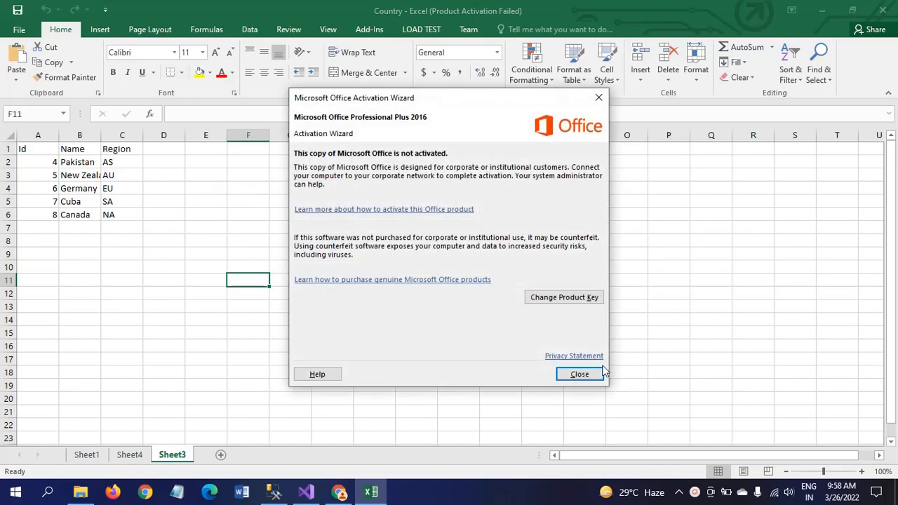
# Dismiss the Office activation notice and inspect Sheet1's Name and Region headers
pyautogui.click(581, 374)
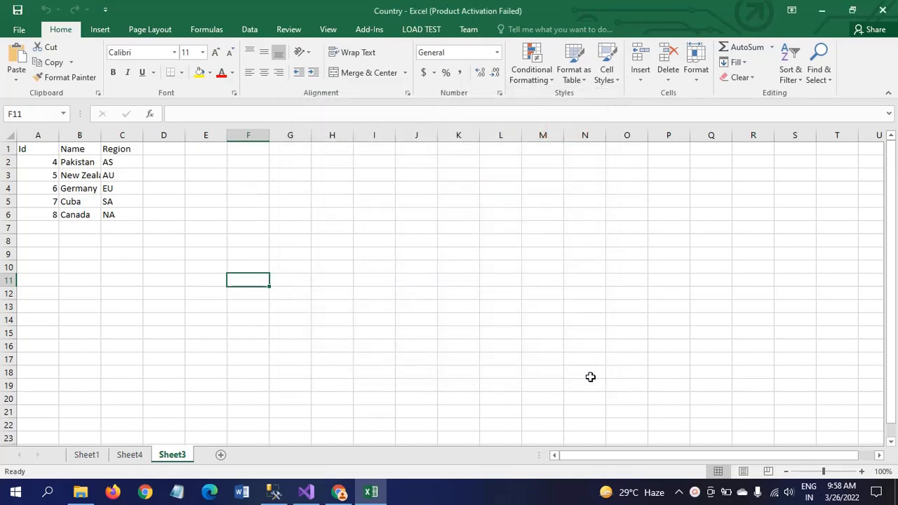
pyautogui.click(85, 456)
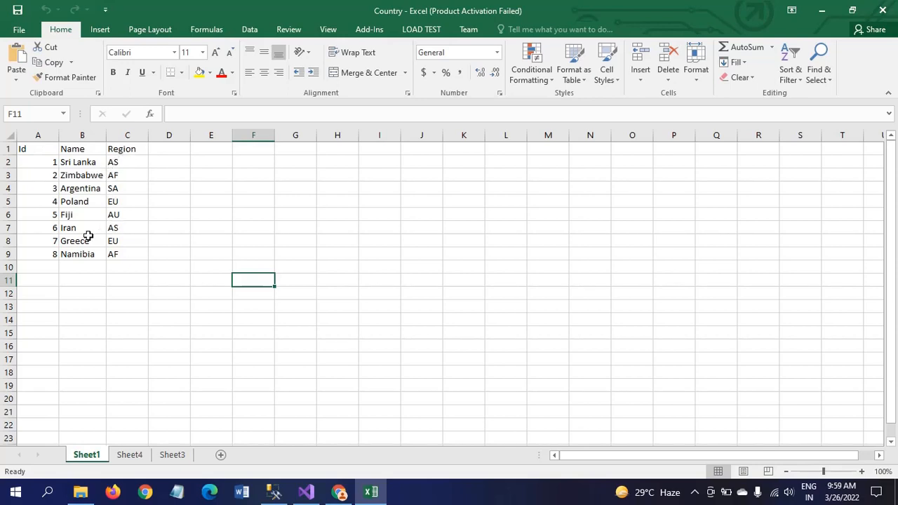
pyautogui.click(78, 149)
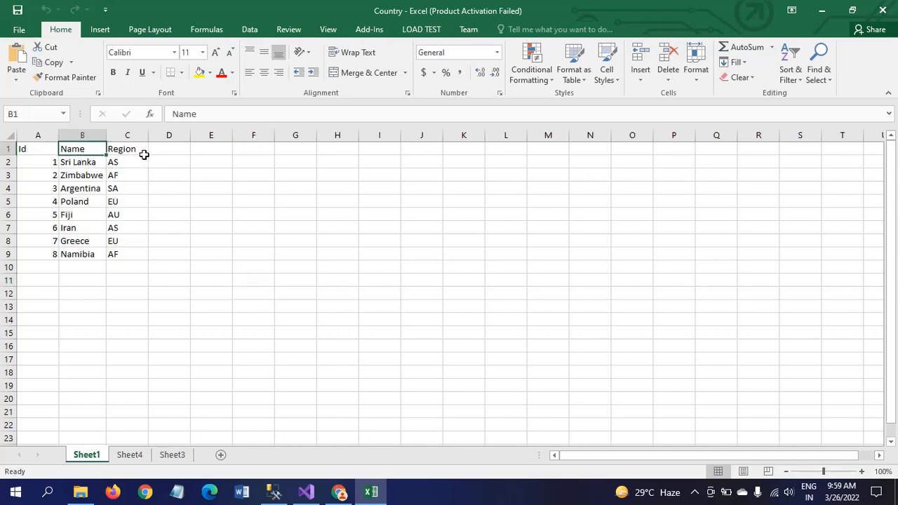
pyautogui.click(132, 147)
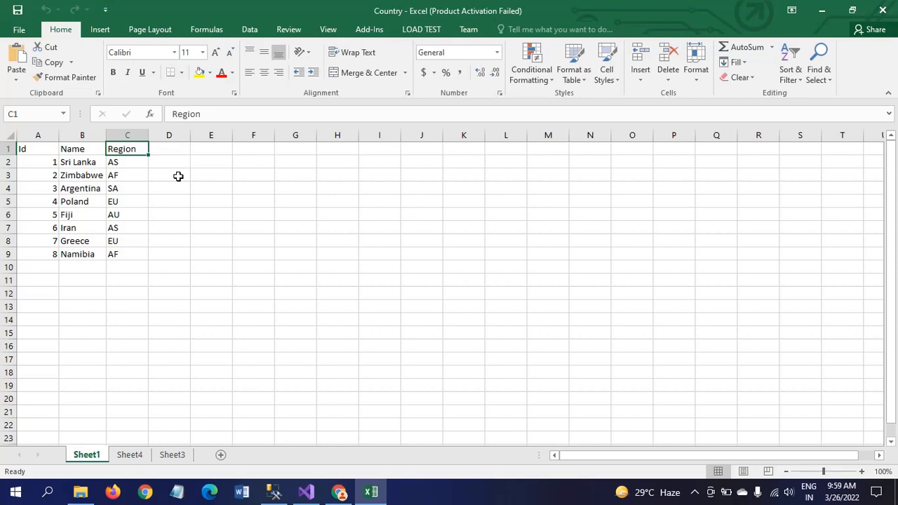
# Flip through Sheet4 and Sheet3 twice, ending back on Sheet1
pyautogui.click(129, 456)
pyautogui.click(168, 456)
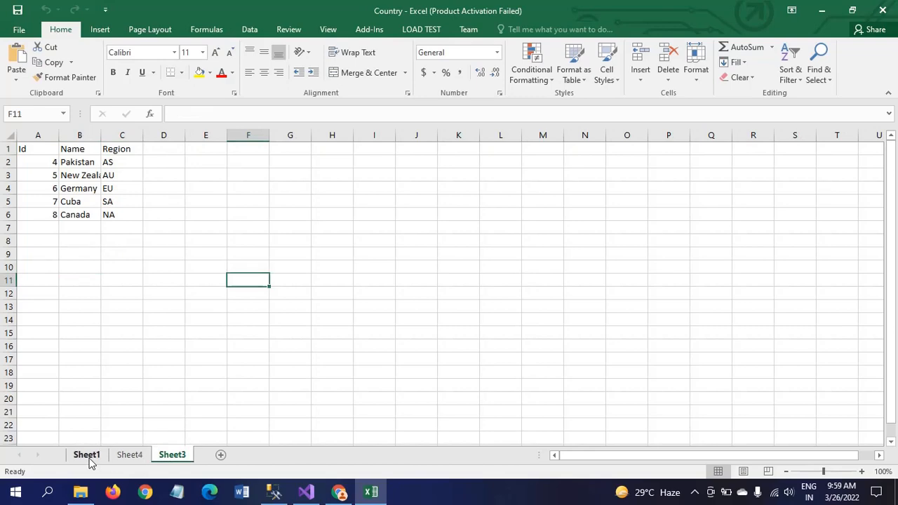
pyautogui.click(87, 456)
pyautogui.click(130, 456)
pyautogui.click(170, 455)
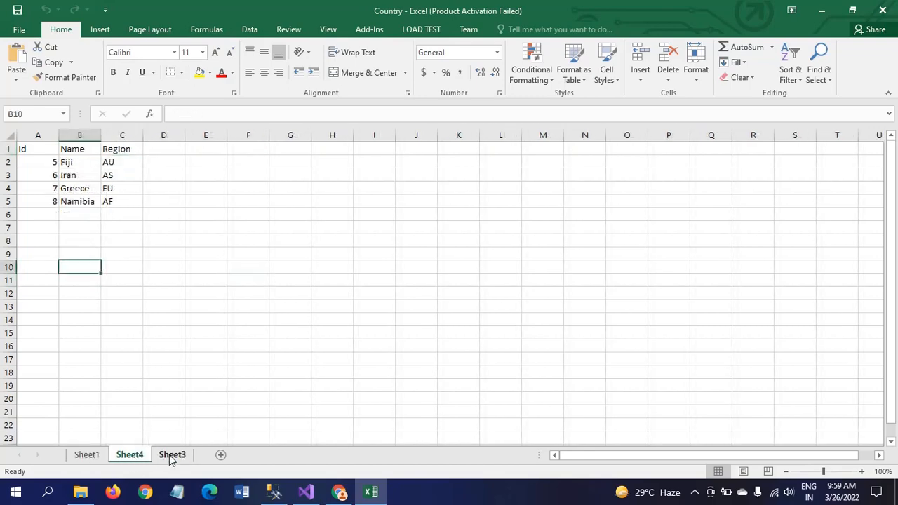
pyautogui.click(85, 455)
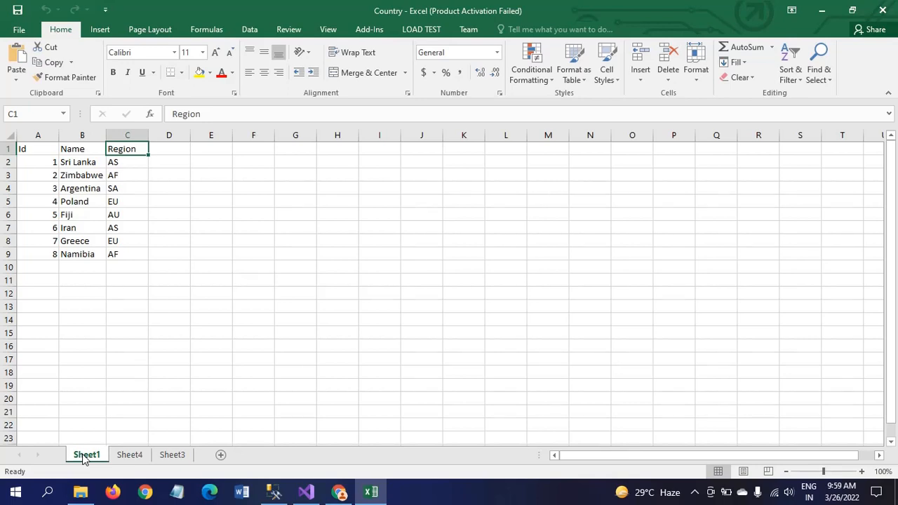
# Rerun SELECT * FROM country_tbl in SQL Server Management Studio and confirm 0 rows
pyautogui.click(274, 492)
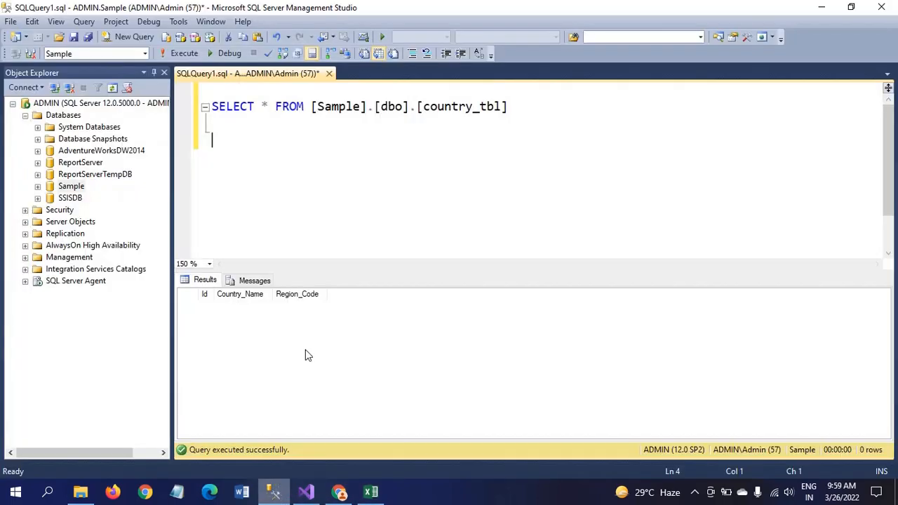
pyautogui.click(544, 107)
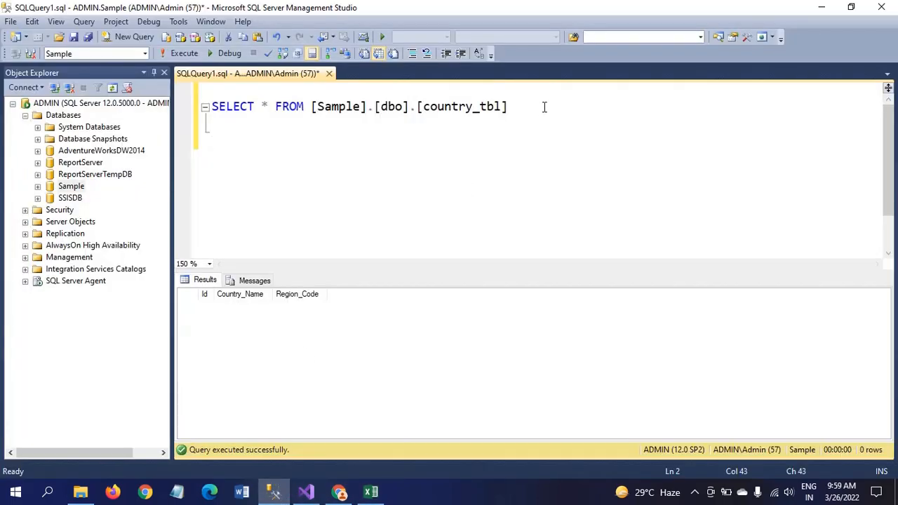
pyautogui.click(176, 54)
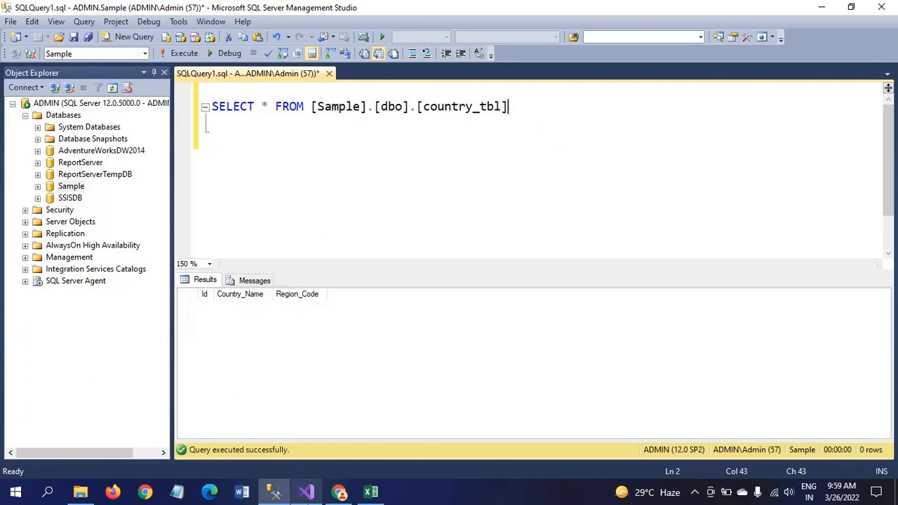
pyautogui.click(306, 492)
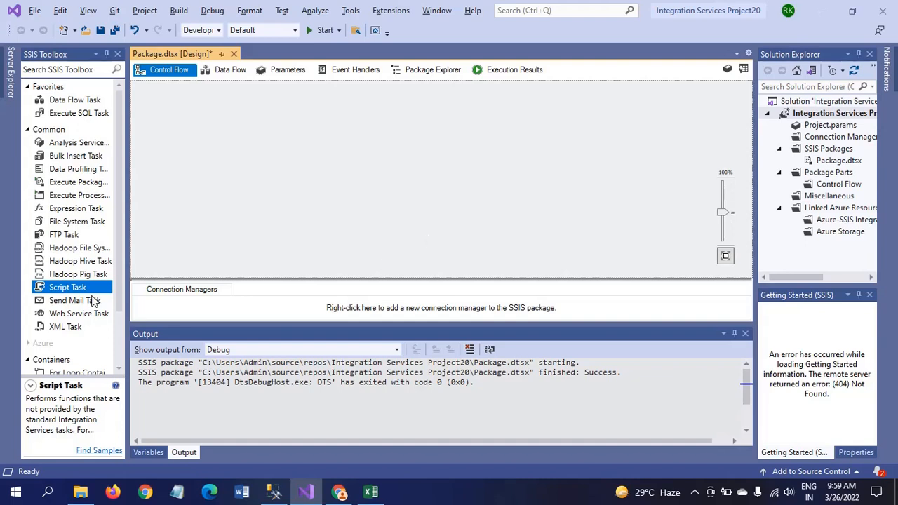
# Place an enlarged Foreach Loop Container near the top of Control Flow and open its editor
pyautogui.scroll(-2, 120, 325)
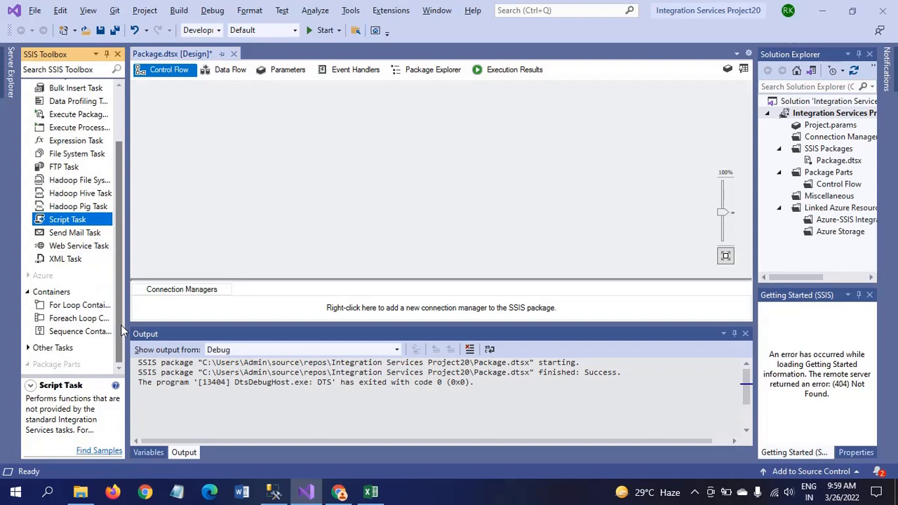
pyautogui.click(60, 318)
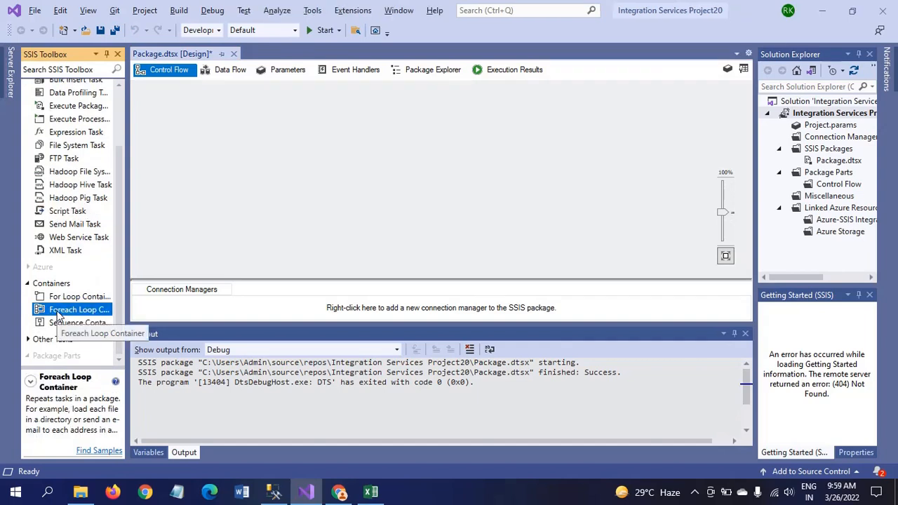
pyautogui.rightClick(420, 129)
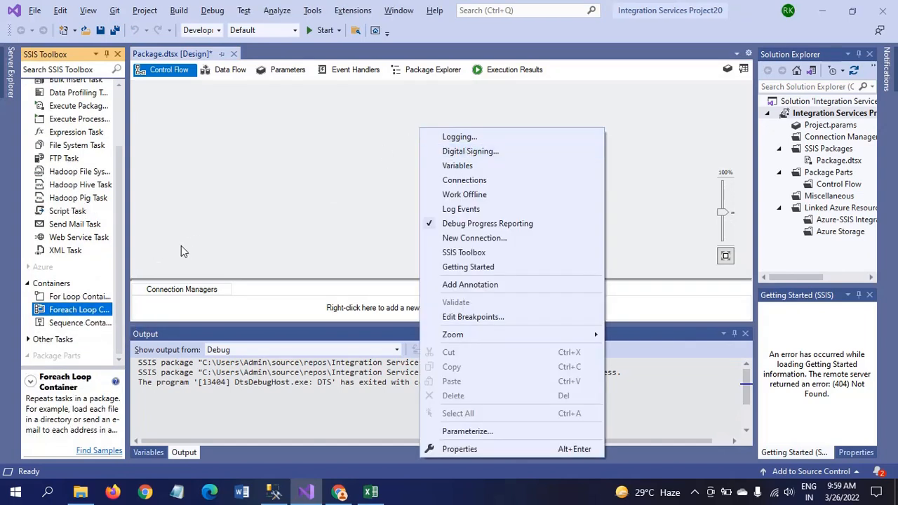
pyautogui.click(67, 314)
pyautogui.moveTo(67, 314); pyautogui.dragTo(414, 136)
pyautogui.moveTo(472, 148); pyautogui.dragTo(436, 108)
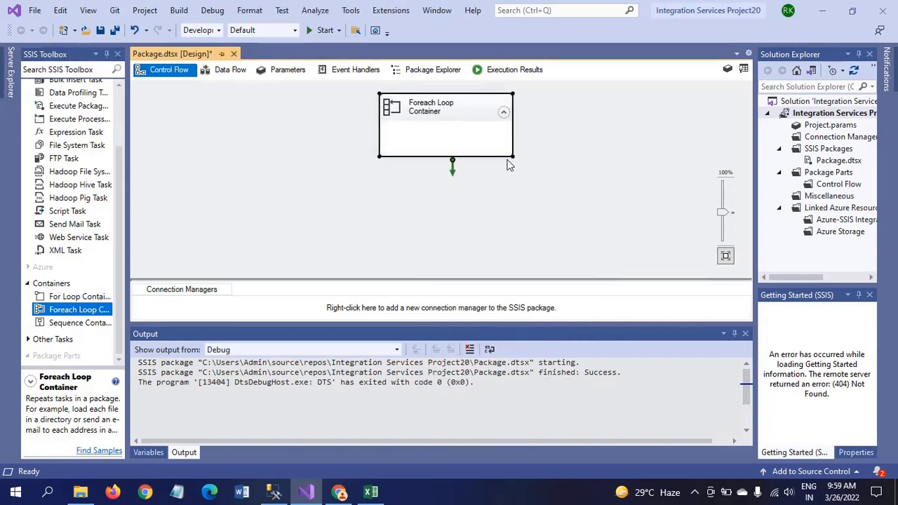
pyautogui.moveTo(513, 158); pyautogui.dragTo(546, 230)
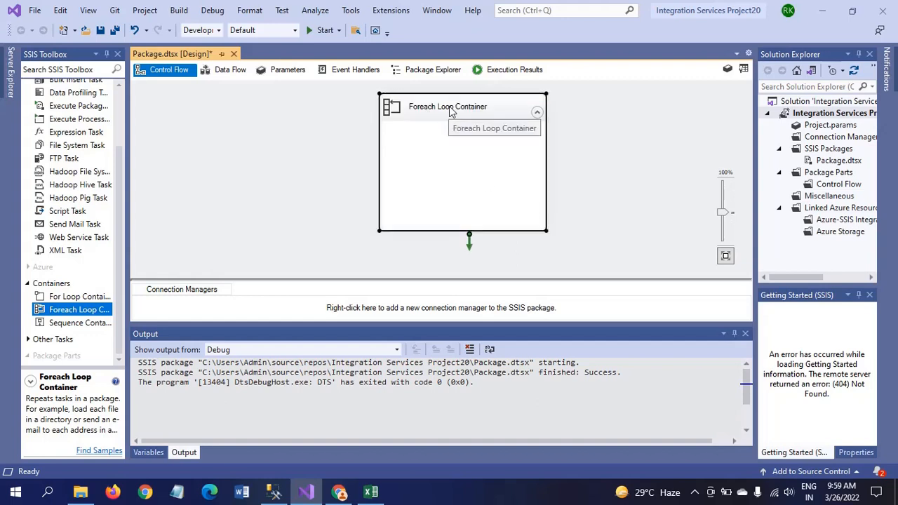
pyautogui.rightClick(449, 108)
pyautogui.click(478, 116)
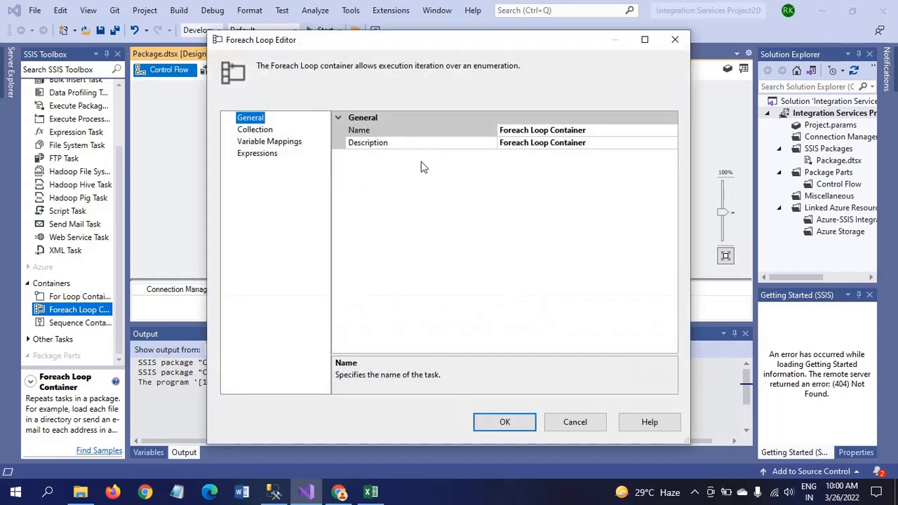
# Set the Collection enumerator to Foreach ADO.NET Schema Rowset Enumerator and start a new connection
pyautogui.click(257, 131)
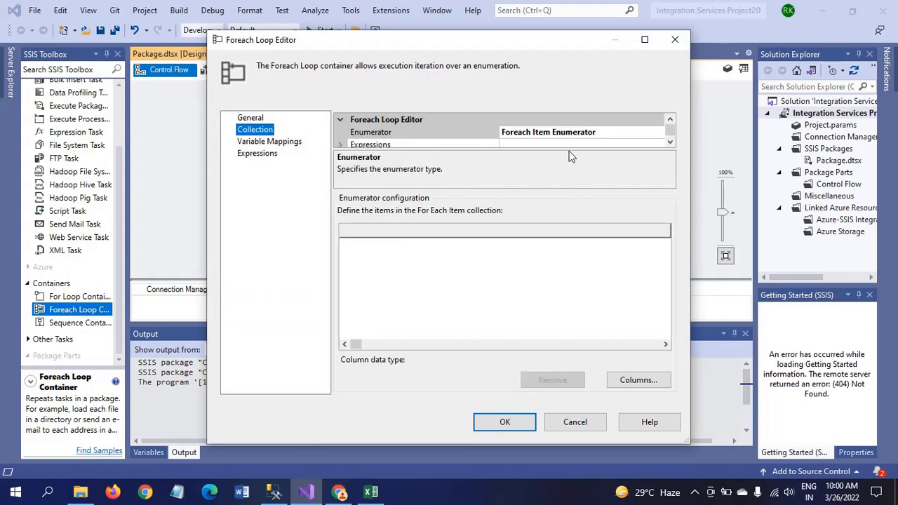
pyautogui.moveTo(569, 150); pyautogui.dragTo(567, 162)
pyautogui.click(638, 134)
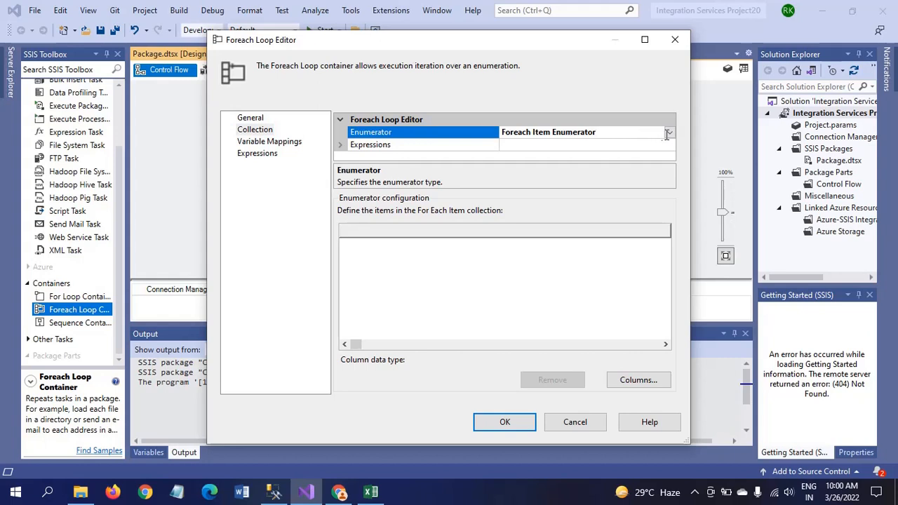
pyautogui.click(669, 134)
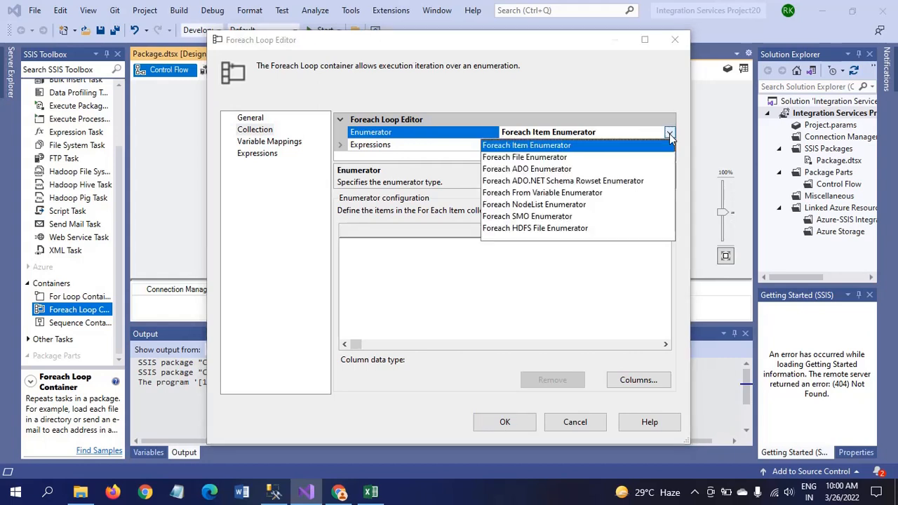
pyautogui.click(565, 182)
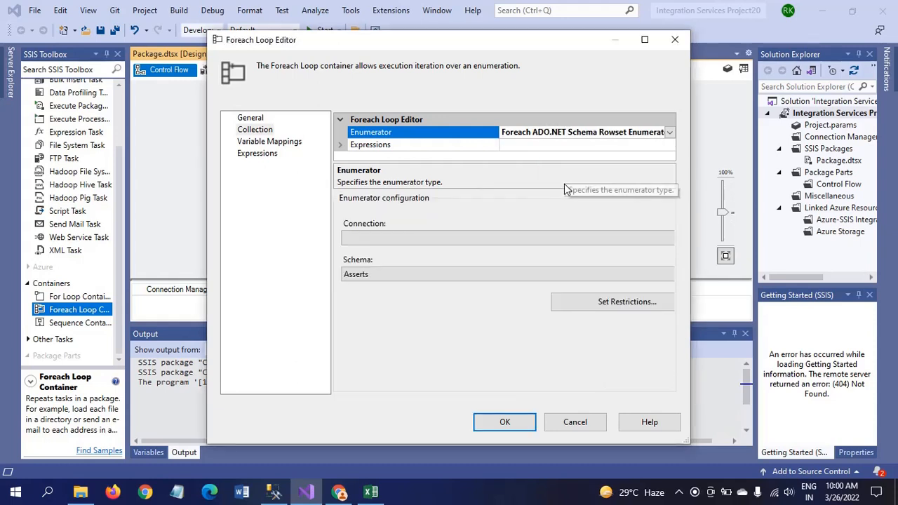
pyautogui.click(384, 240)
pyautogui.click(385, 251)
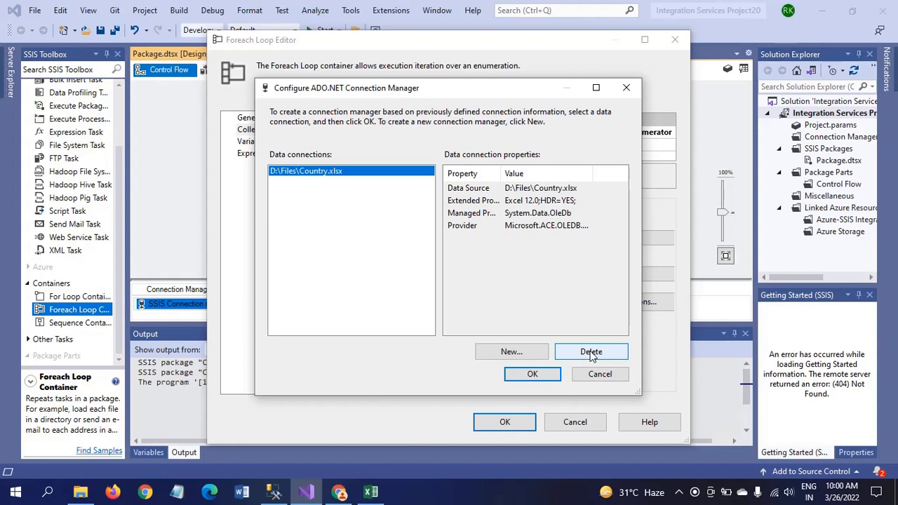
# Delete the old Country.xlsx connection and create one using the Microsoft Office 12.0 Access Database Engine OLE DB Provider
pyautogui.click(591, 353)
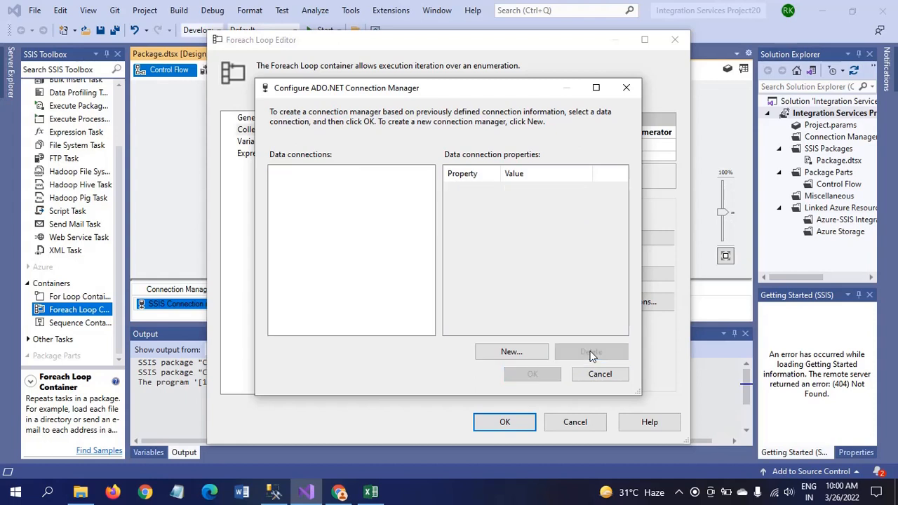
pyautogui.click(501, 355)
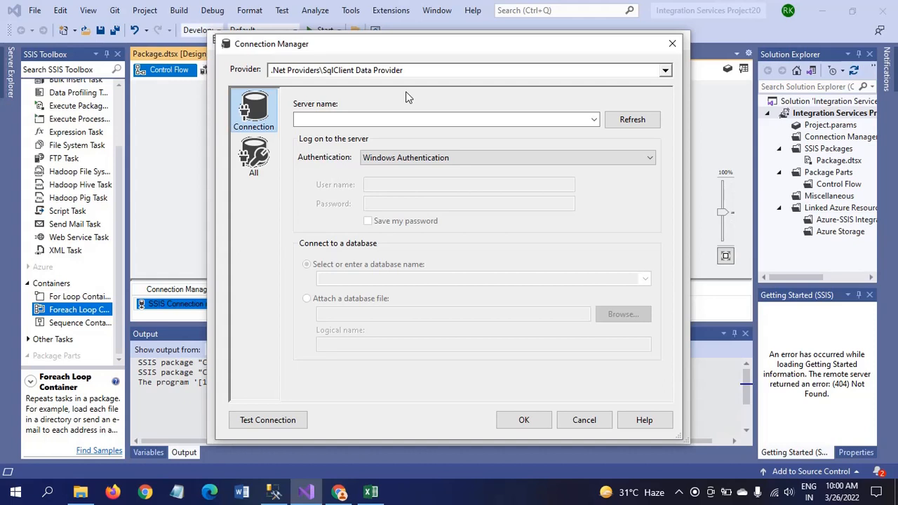
pyautogui.click(666, 71)
pyautogui.click(666, 71)
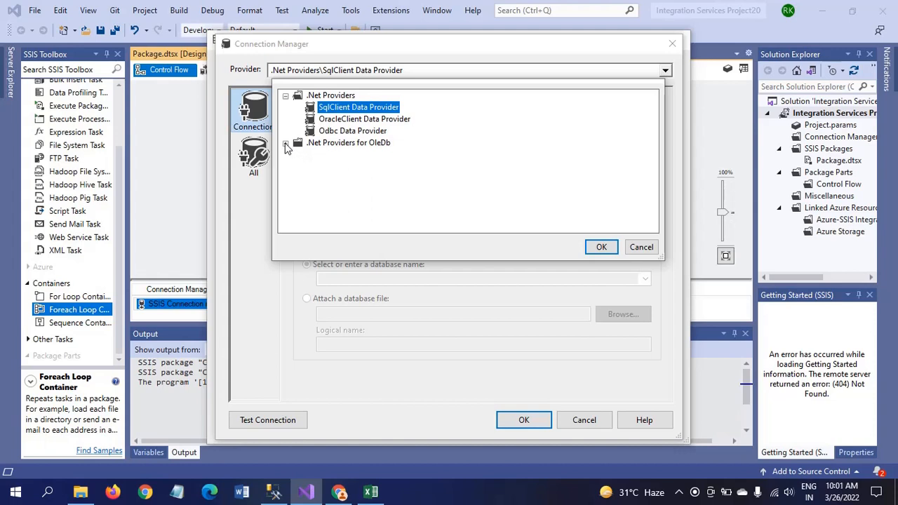
pyautogui.click(287, 144)
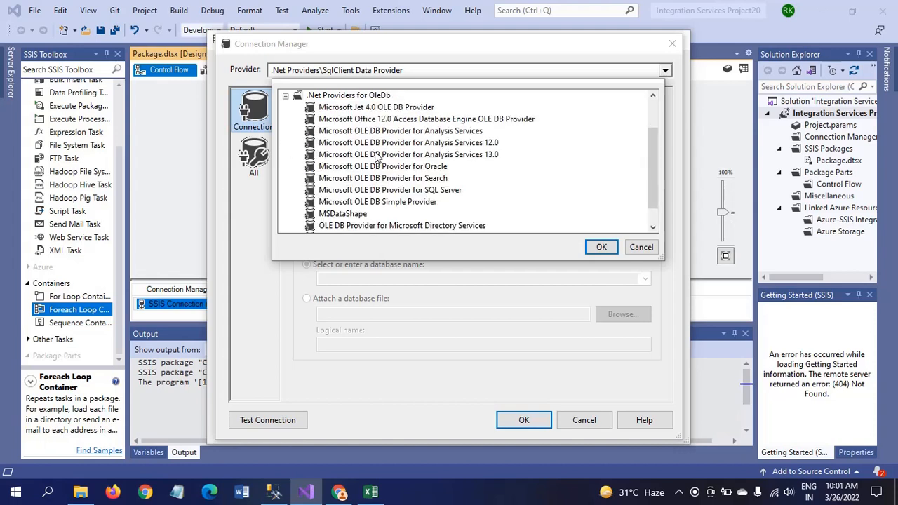
pyautogui.click(364, 121)
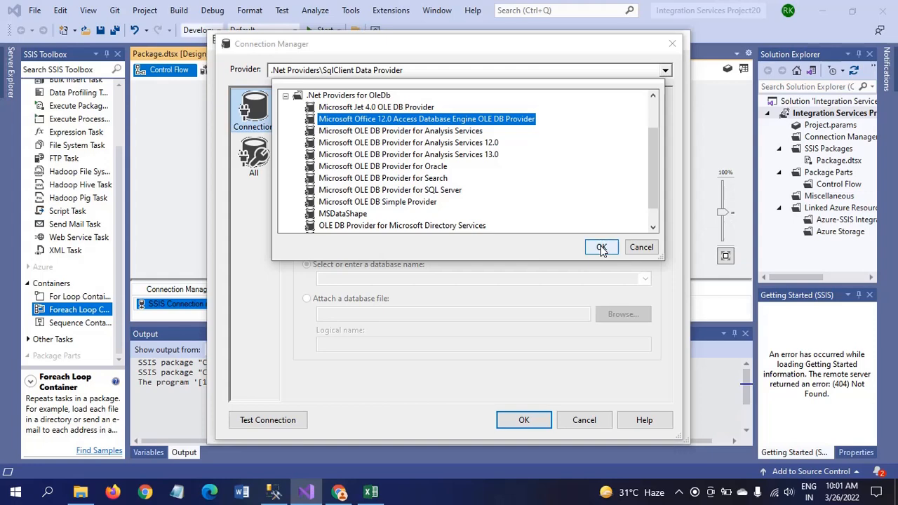
pyautogui.click(601, 248)
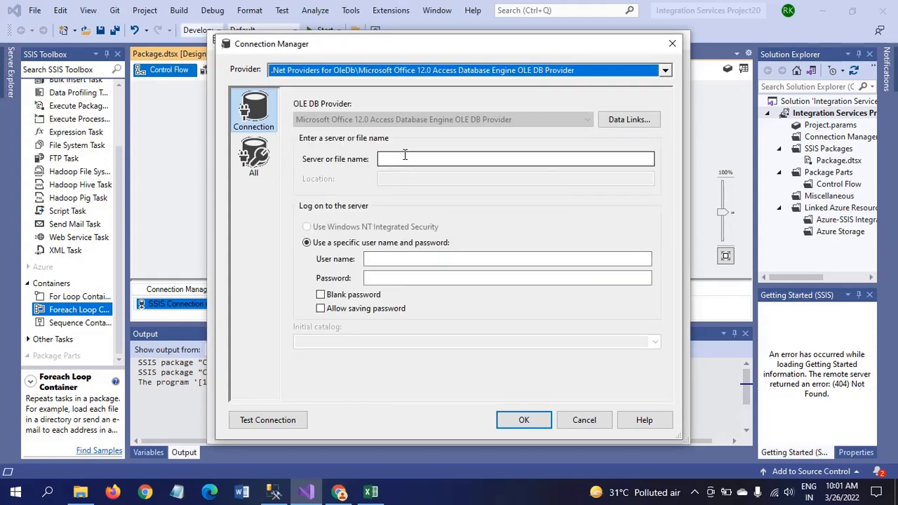
pyautogui.click(401, 159)
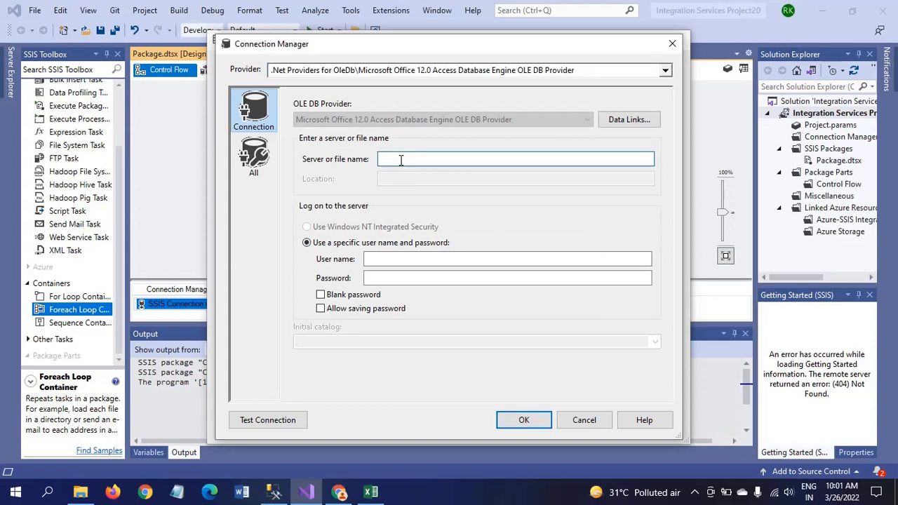
pyautogui.click(83, 492)
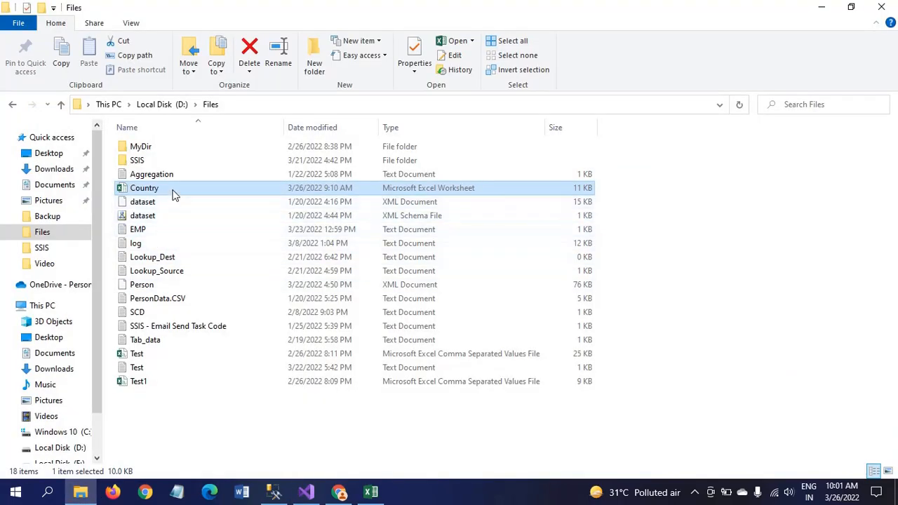
# Copy the D:\Files\Country.xlsx path from the workbook's Properties and paste it as the file name
pyautogui.rightClick(174, 196)
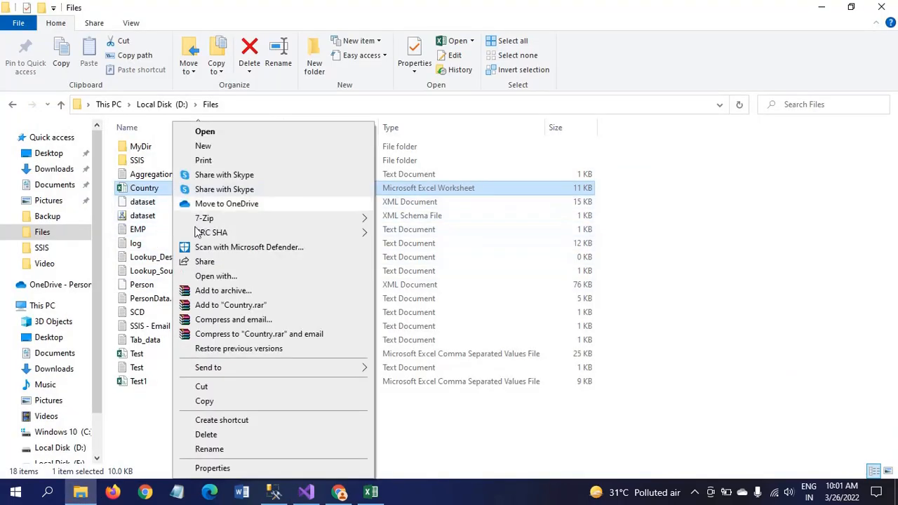
pyautogui.click(222, 468)
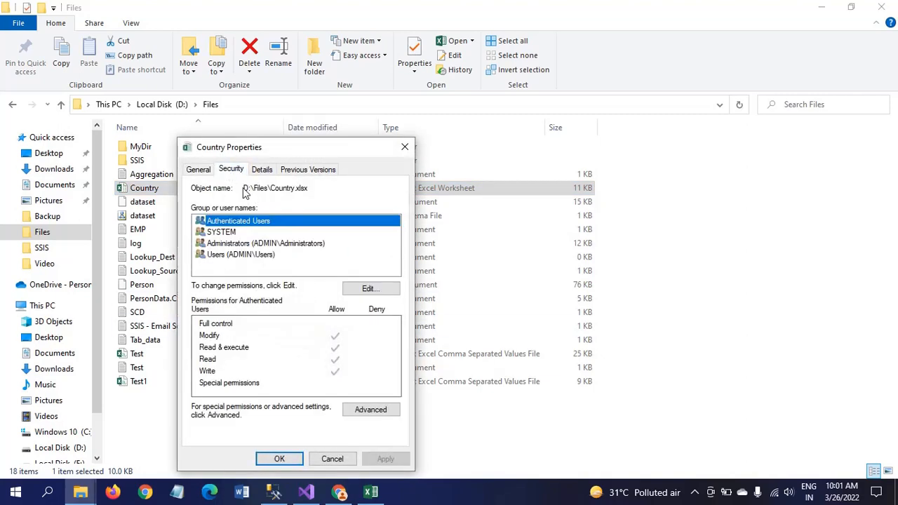
pyautogui.moveTo(242, 188); pyautogui.dragTo(321, 186)
pyautogui.hotkey('ctrl', 'c')
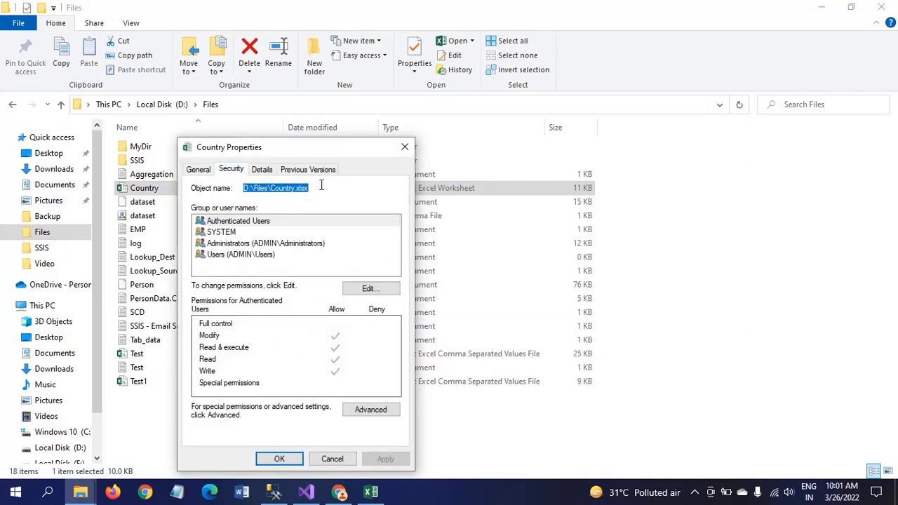
pyautogui.click(405, 147)
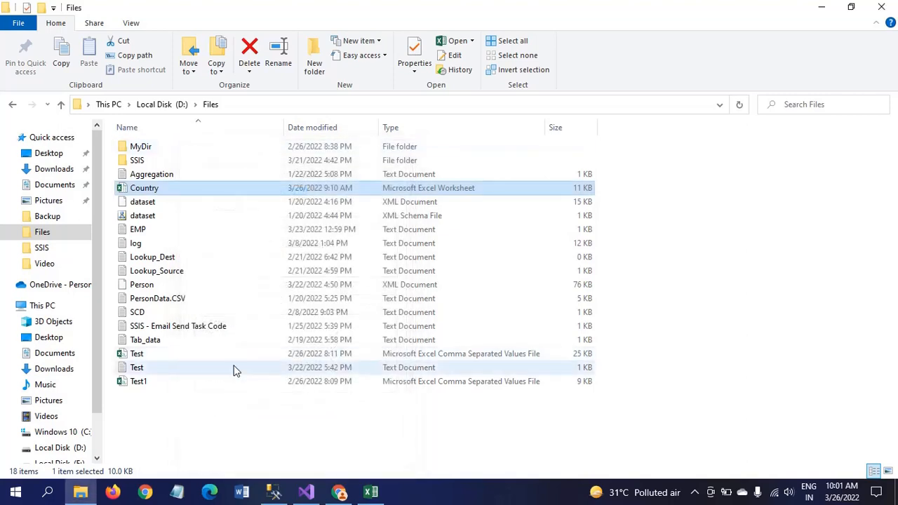
pyautogui.hotkey('alt', 'Tab')
pyautogui.hotkey('ctrl', 'v')
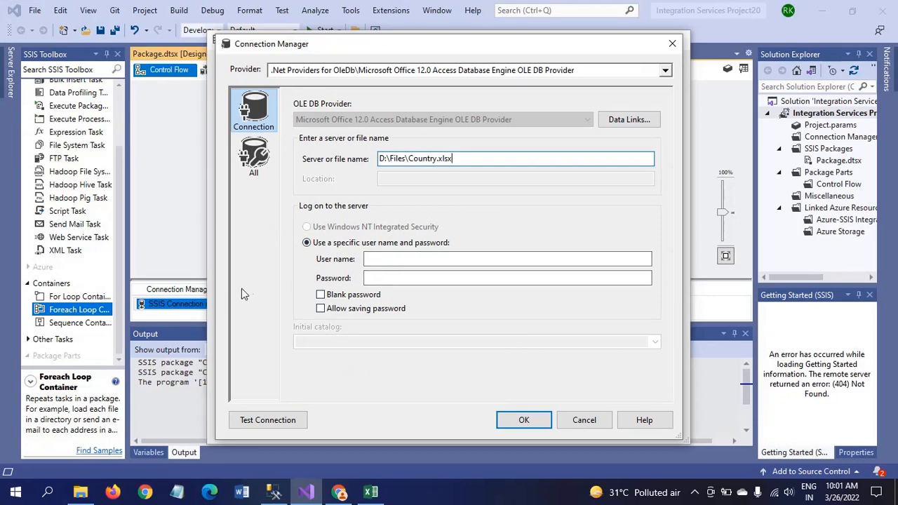
# Enter Extended Properties 'Excel 12.0;HDR=YES' on the All page and pass Test Connection
pyautogui.click(254, 169)
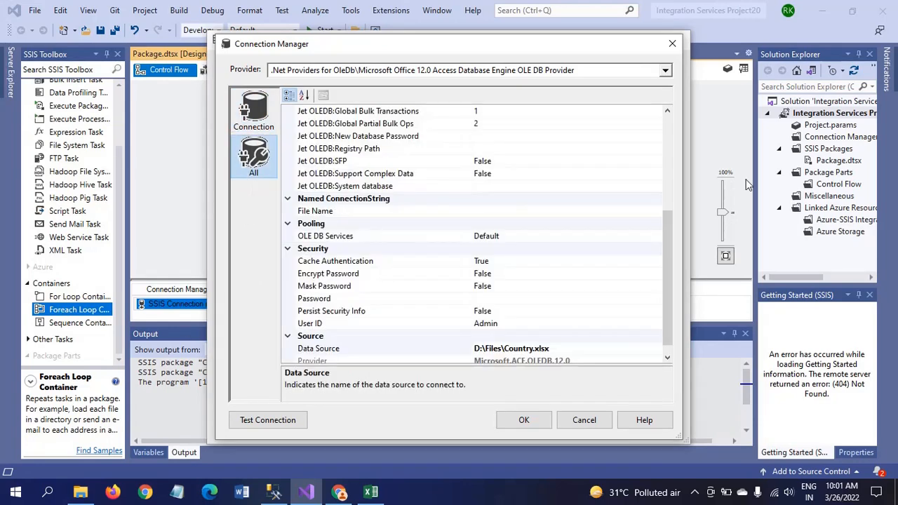
pyautogui.click(667, 139)
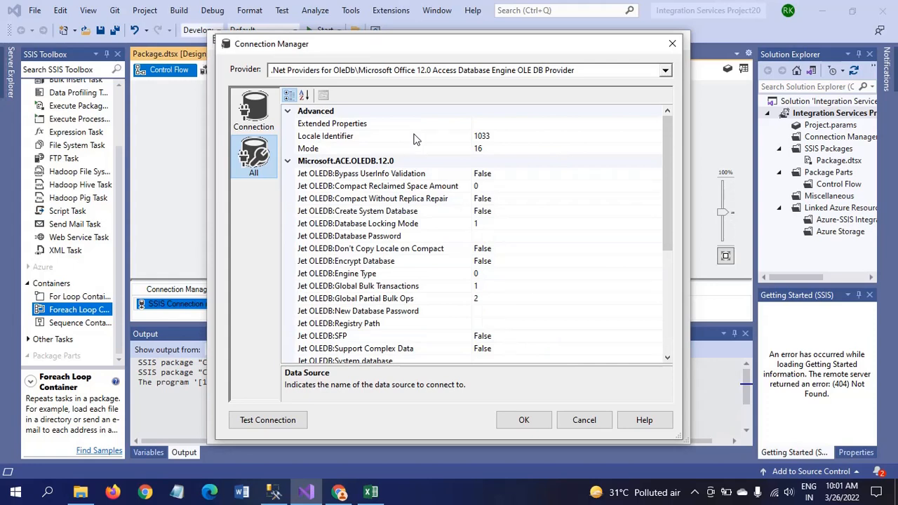
pyautogui.click(492, 120)
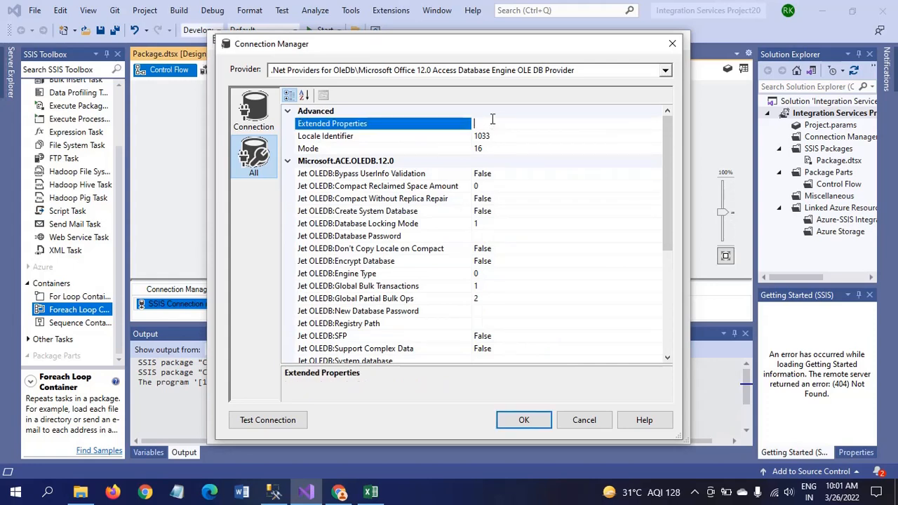
pyautogui.write('Excel 12.0;HDR=YES')
pyautogui.click(272, 421)
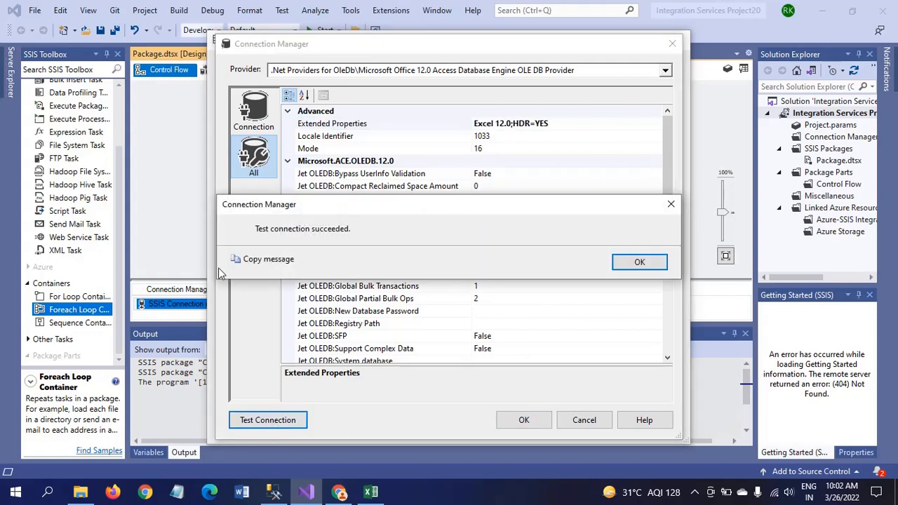
pyautogui.click(637, 264)
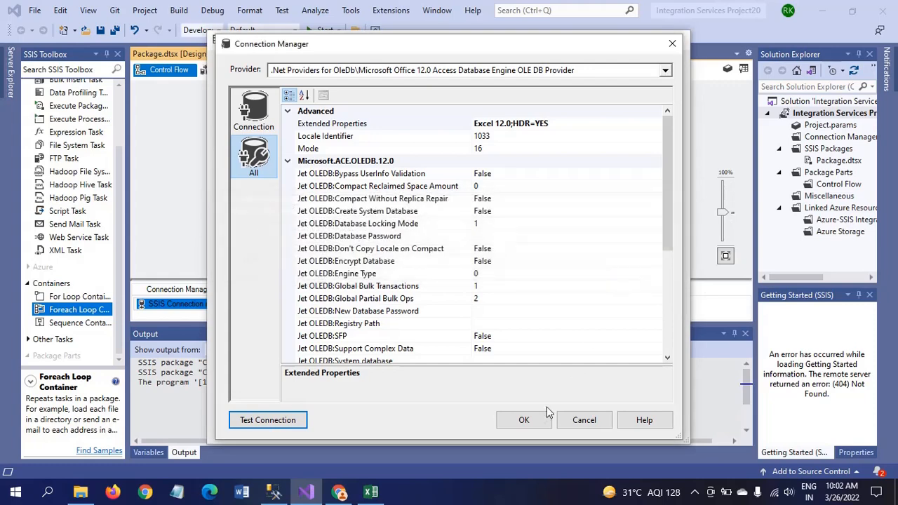
# Accept the Country.xlsx connection, choose the Tables schema, and open Set Restrictions
pyautogui.click(525, 421)
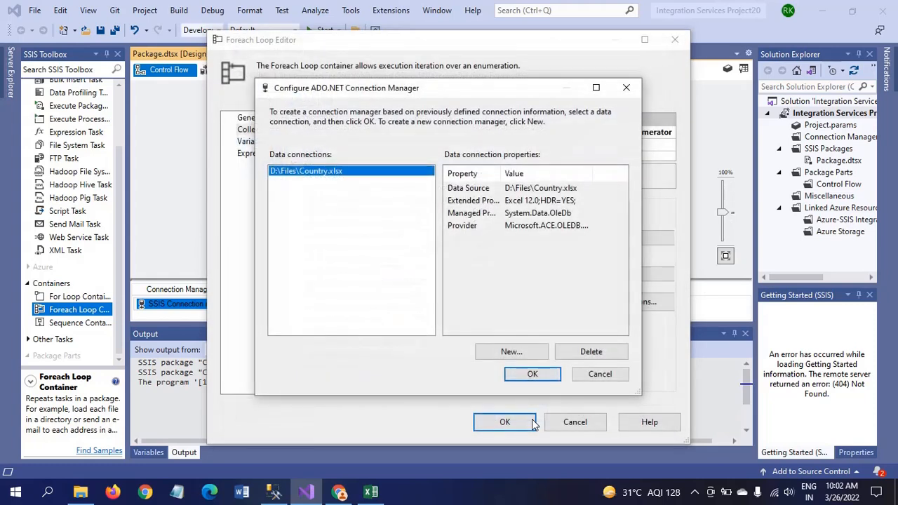
pyautogui.click(526, 373)
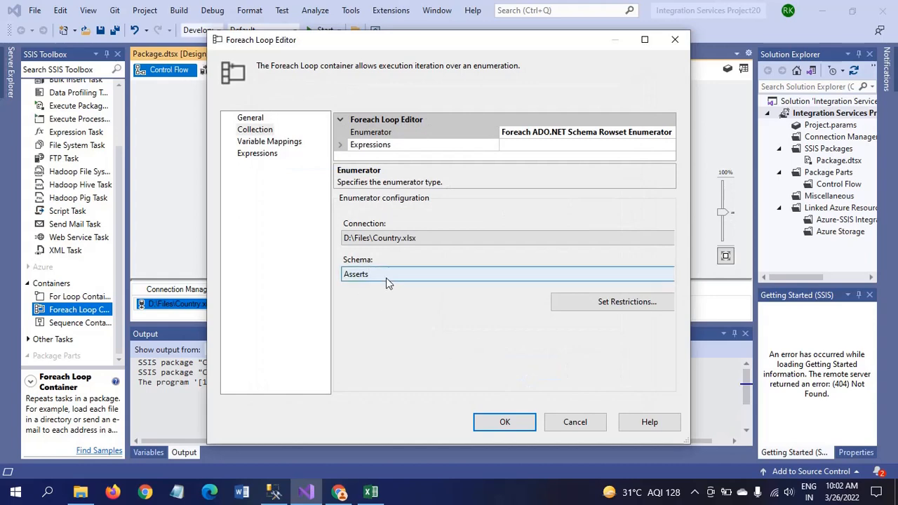
pyautogui.click(389, 276)
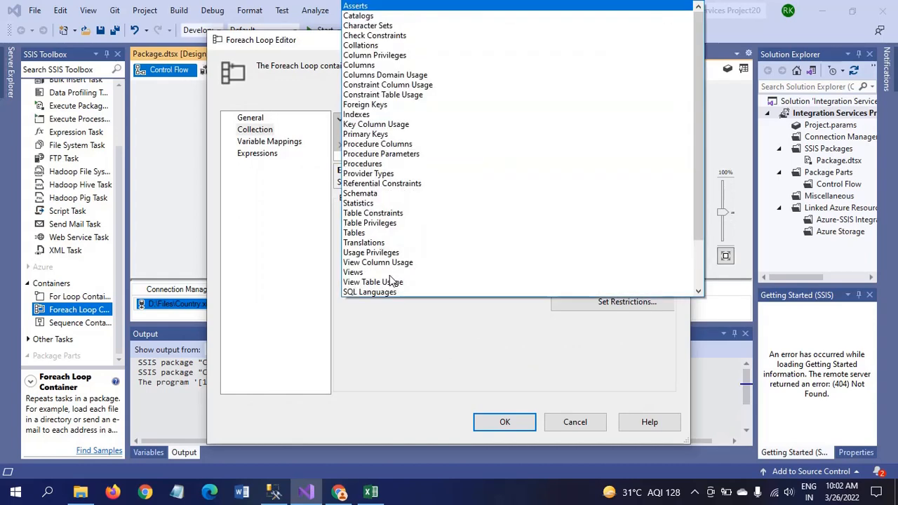
pyautogui.click(373, 235)
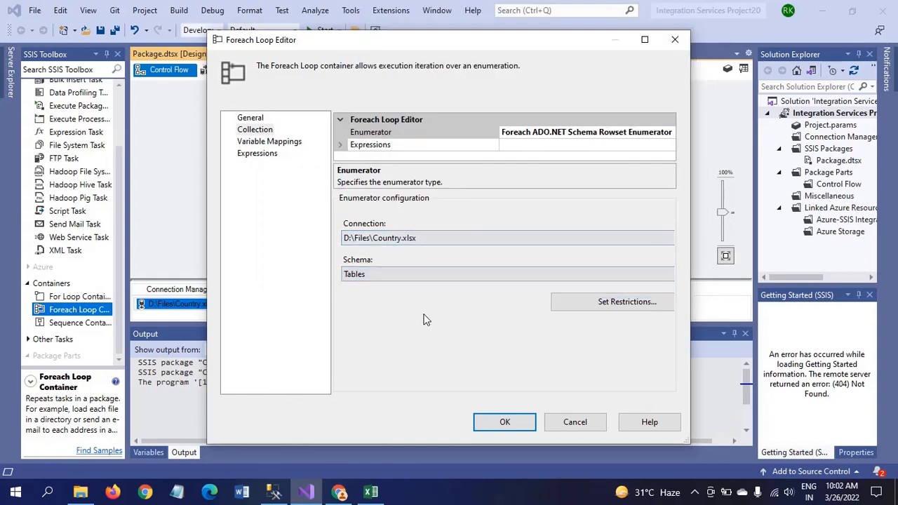
pyautogui.click(591, 306)
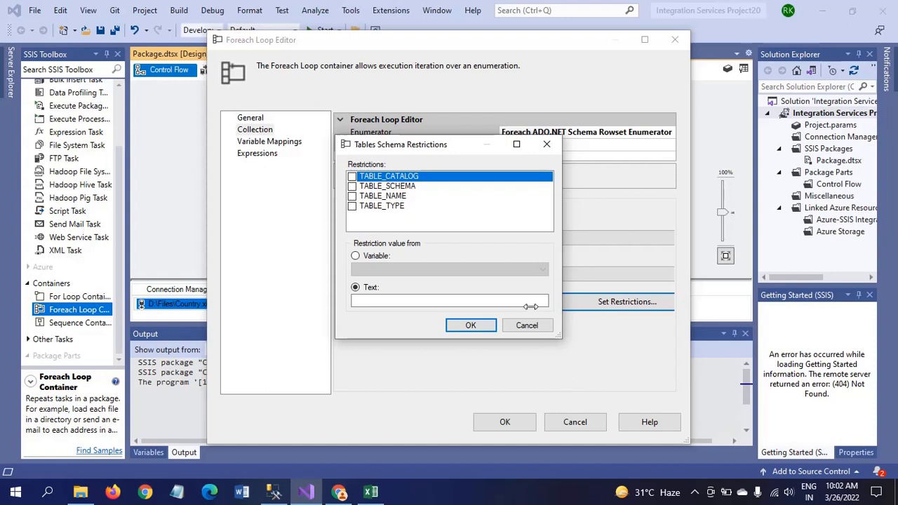
# Close the schema restrictions unchanged and add a variable mapping for User::SheetName
pyautogui.click(546, 145)
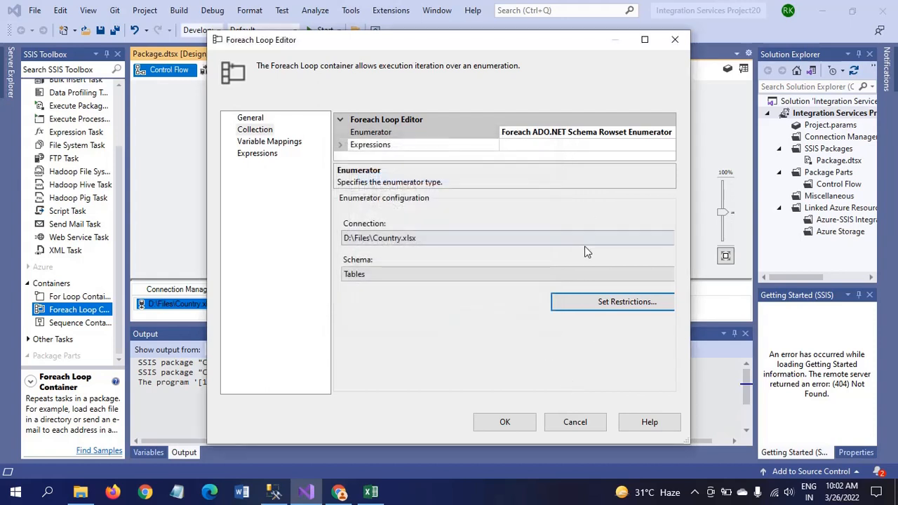
pyautogui.click(271, 143)
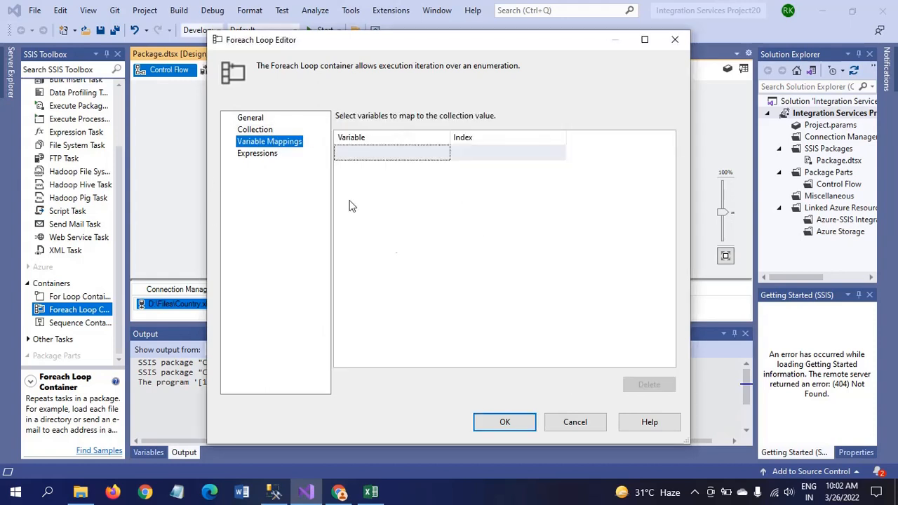
pyautogui.click(429, 155)
pyautogui.click(444, 154)
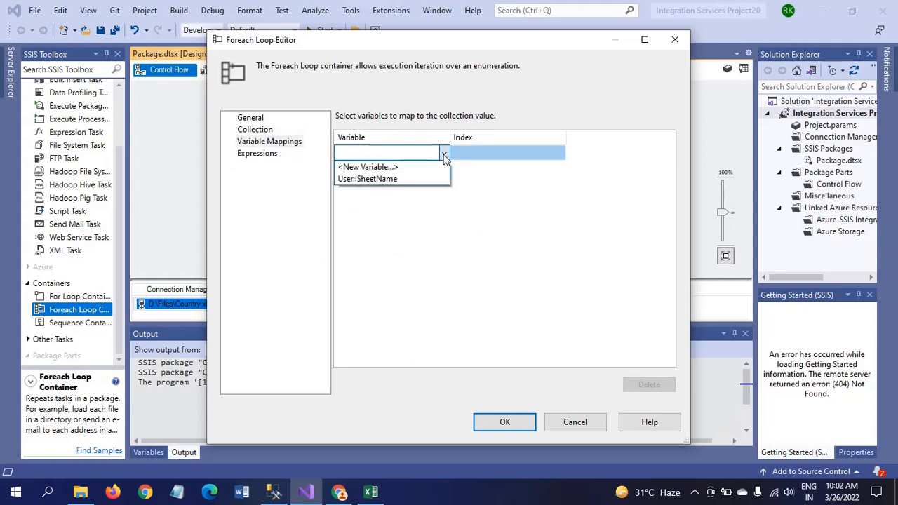
pyautogui.click(385, 181)
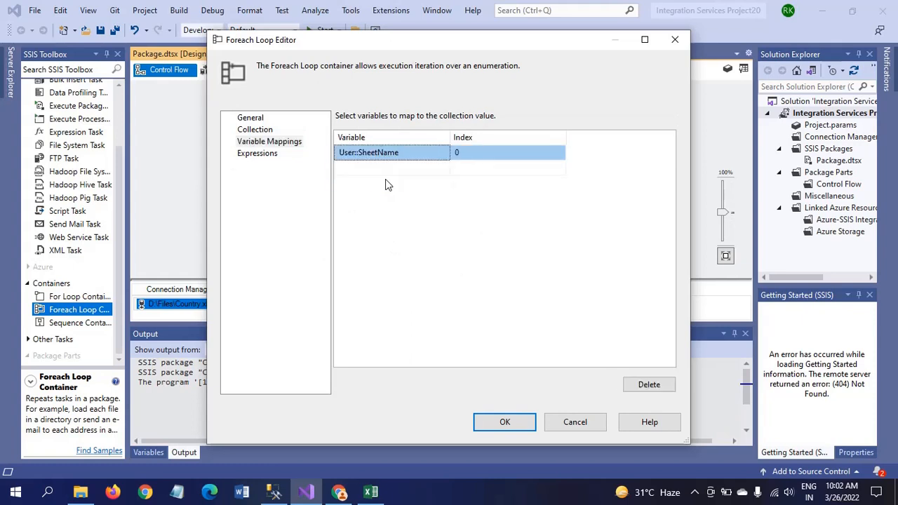
# Change the User::SheetName mapping's index from 0 to 2 and save the Foreach loop settings
pyautogui.click(491, 154)
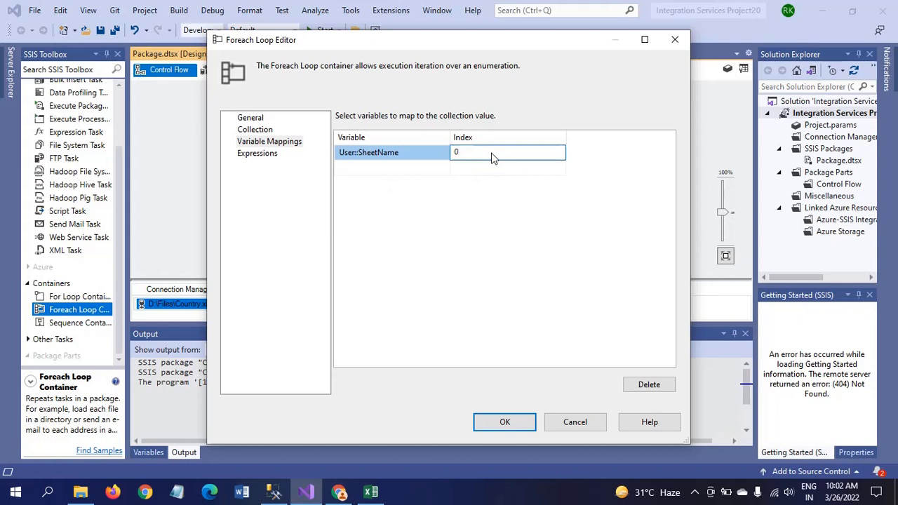
pyautogui.press('BackSpace')
pyautogui.write('2')
pyautogui.click(419, 258)
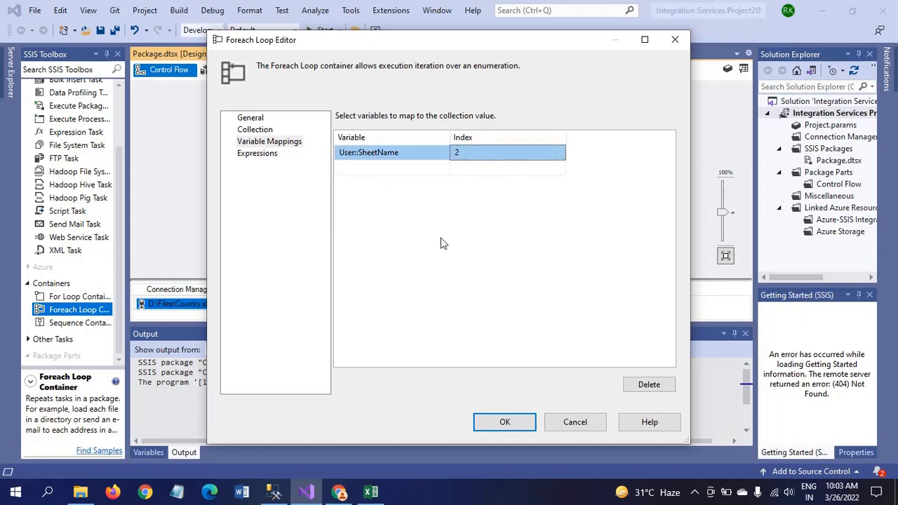
pyautogui.click(259, 155)
pyautogui.click(261, 142)
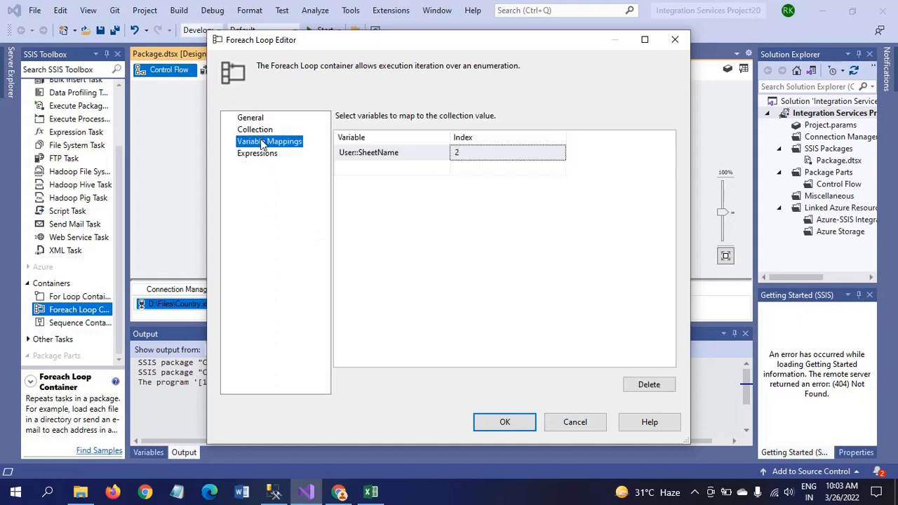
pyautogui.click(504, 423)
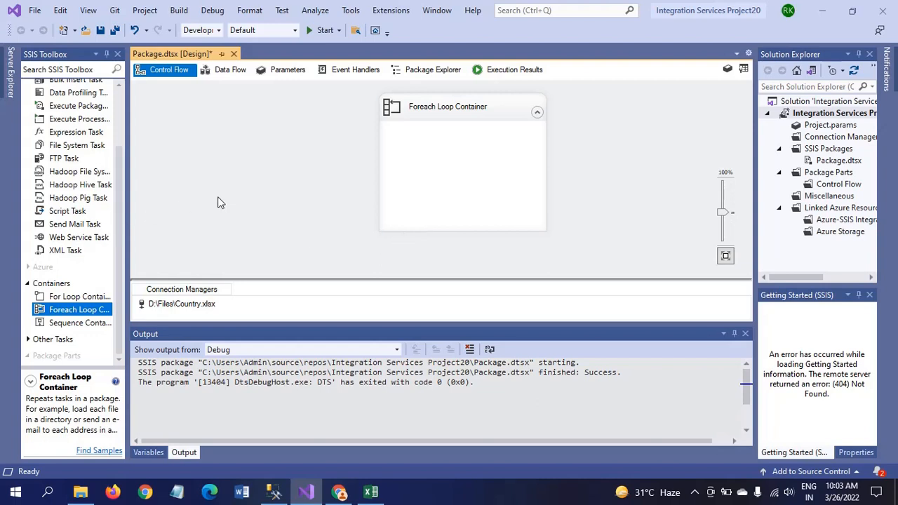
# Place a Script Task inside the Foreach Loop Container and open its Script Task Editor
pyautogui.click(60, 216)
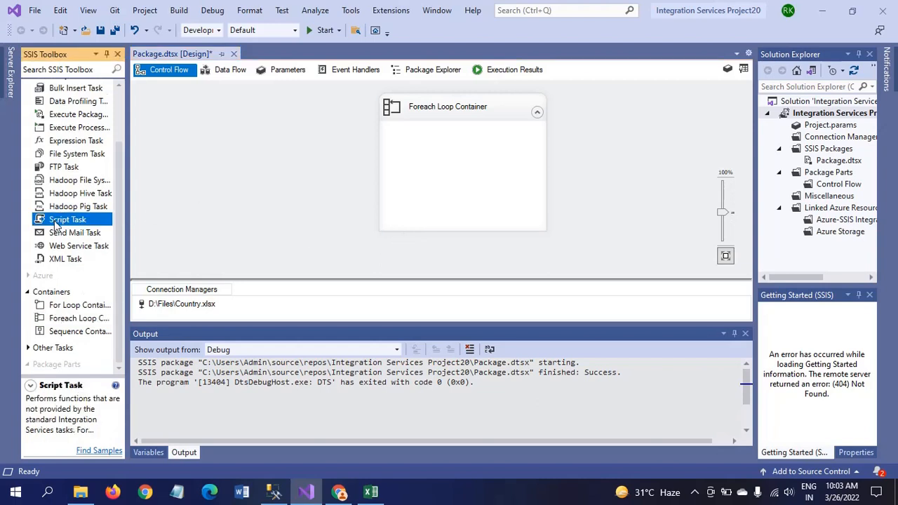
pyautogui.moveTo(57, 225); pyautogui.dragTo(425, 163)
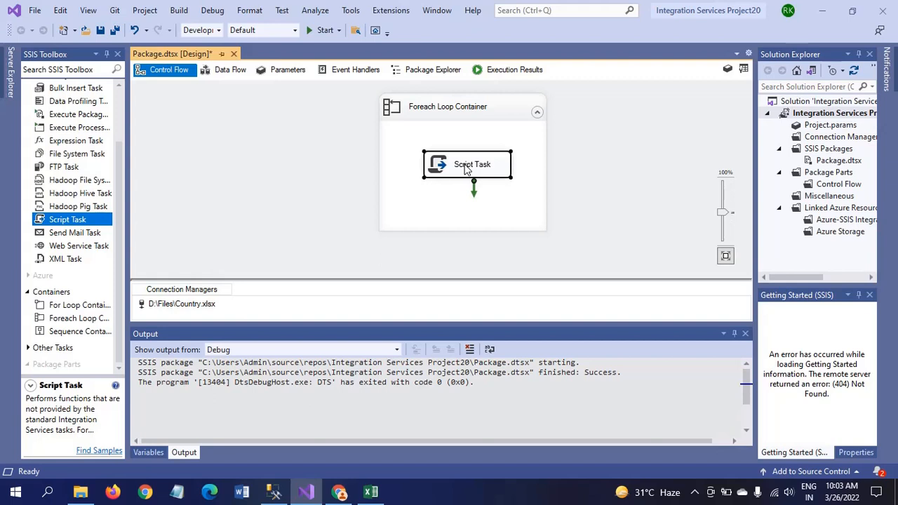
pyautogui.doubleClick(445, 174)
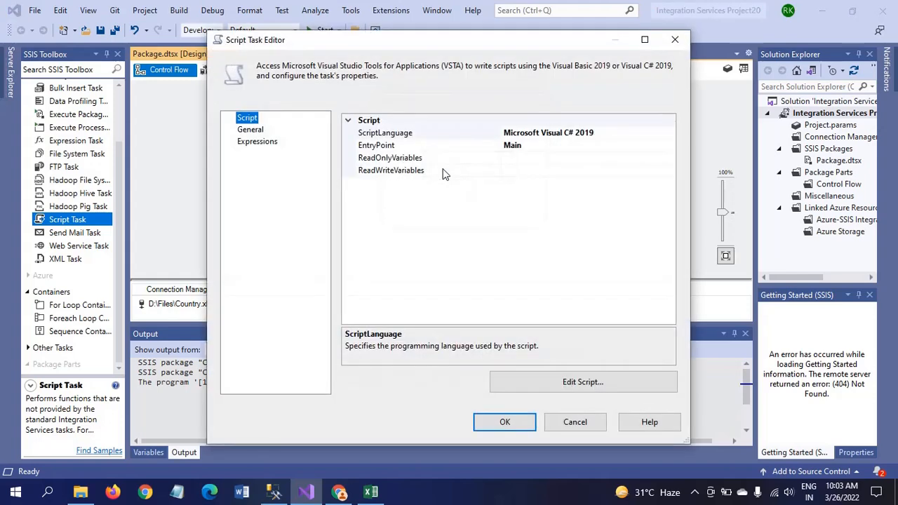
# Set the Script Task's ReadOnlyVariables to User::SheetName and open its script for editing
pyautogui.click(522, 160)
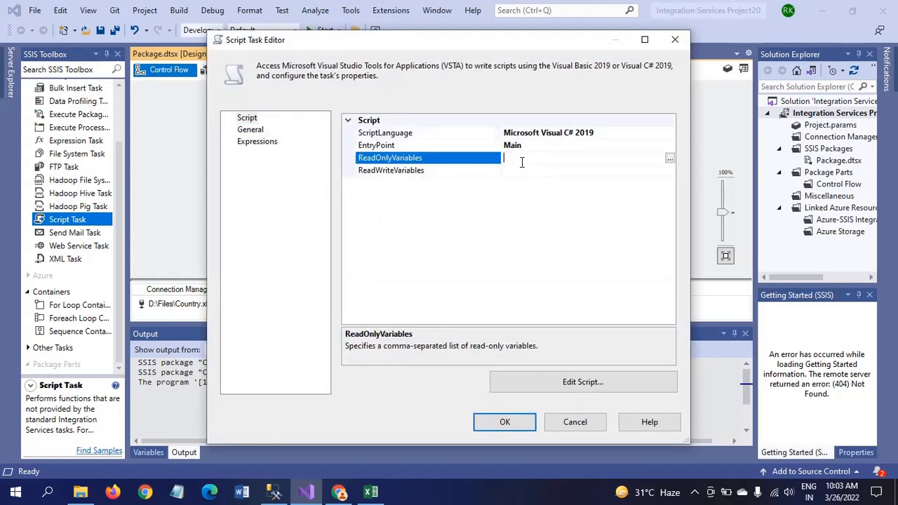
pyautogui.click(669, 160)
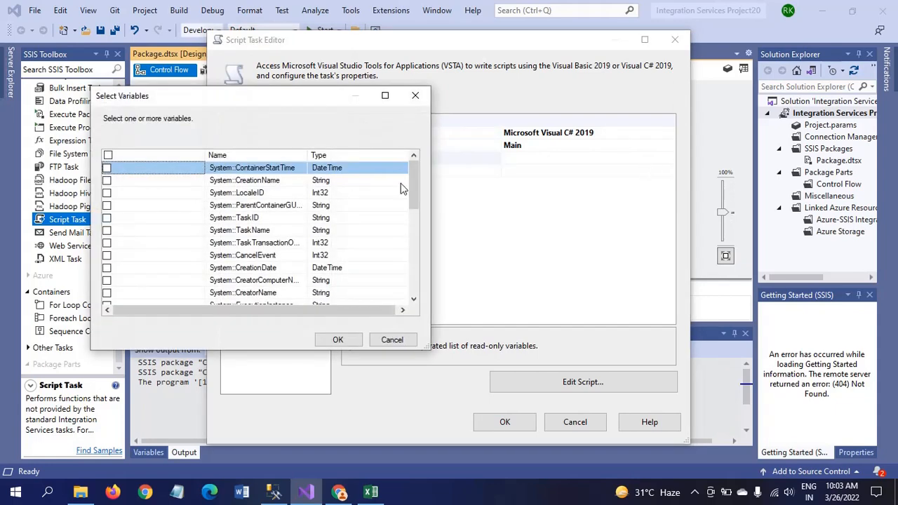
pyautogui.click(415, 218)
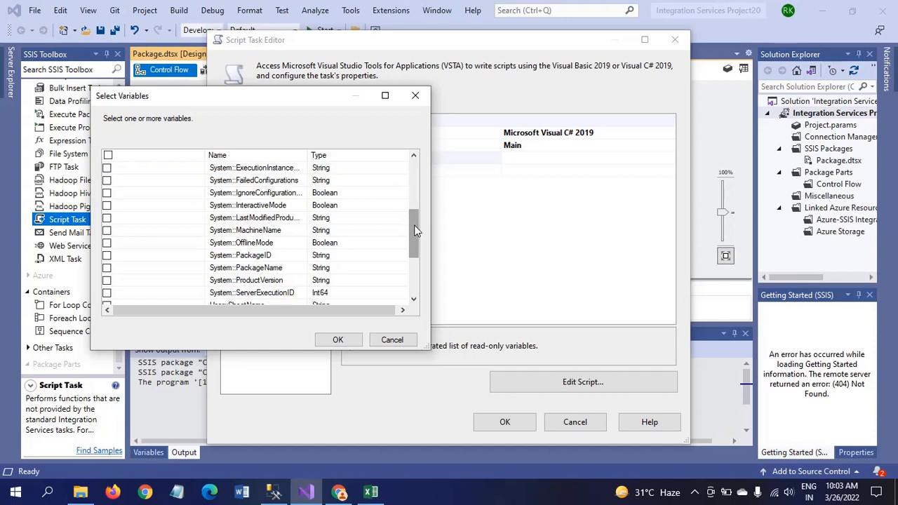
pyautogui.click(417, 262)
pyautogui.scroll(-1, 417, 261)
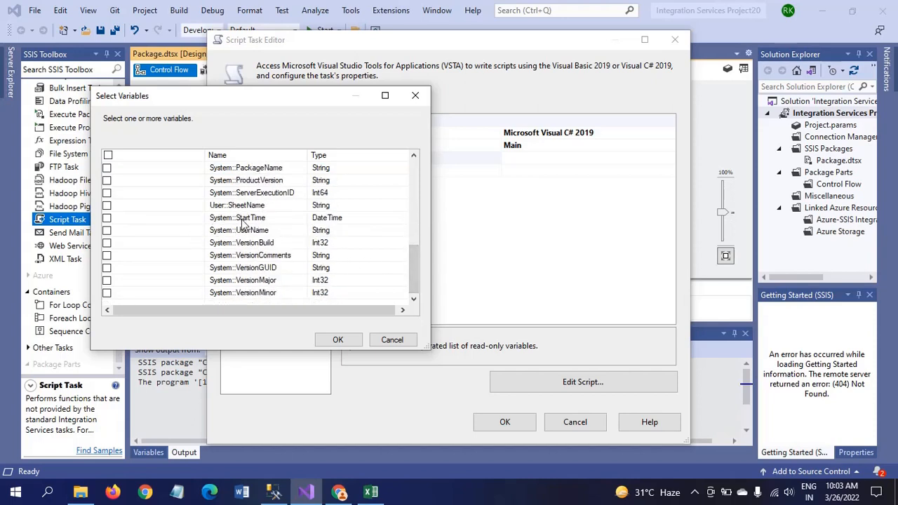
pyautogui.click(106, 205)
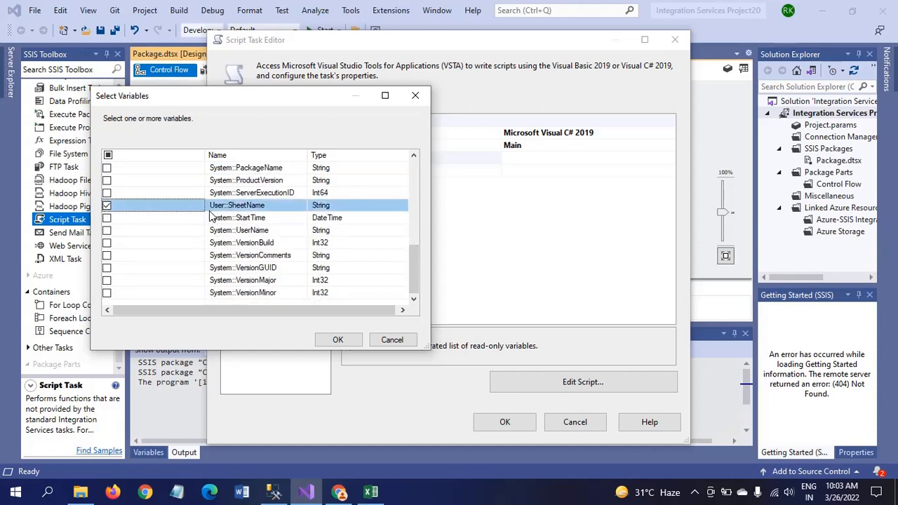
pyautogui.click(338, 339)
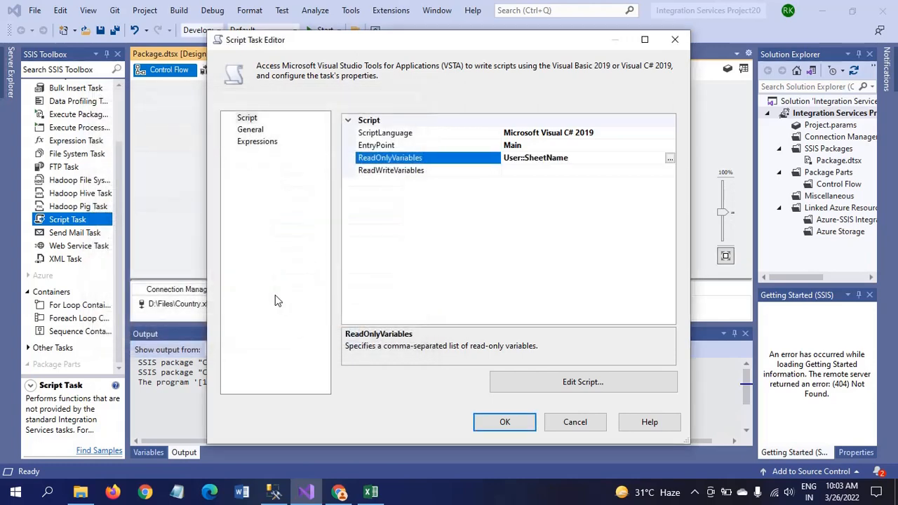
pyautogui.click(561, 388)
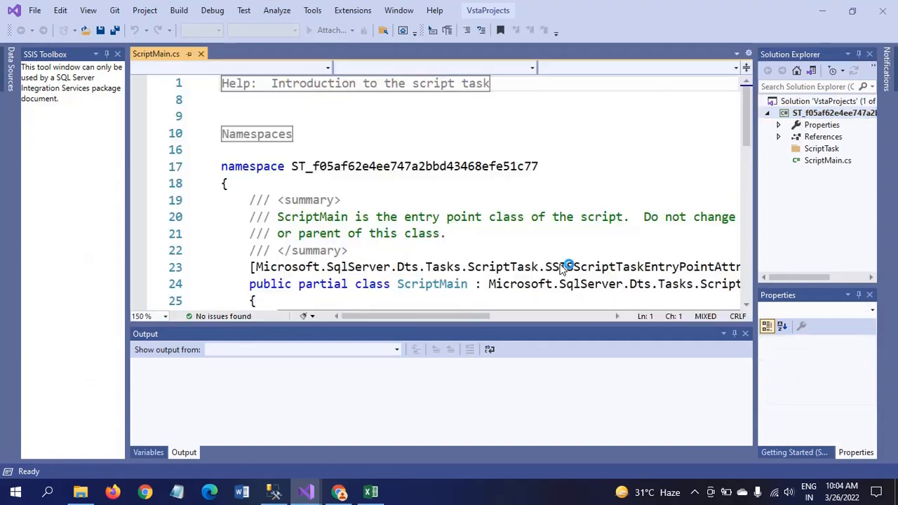
# Insert a blank line below the TODO comment in Main() of ScriptMain.cs
pyautogui.click(748, 213)
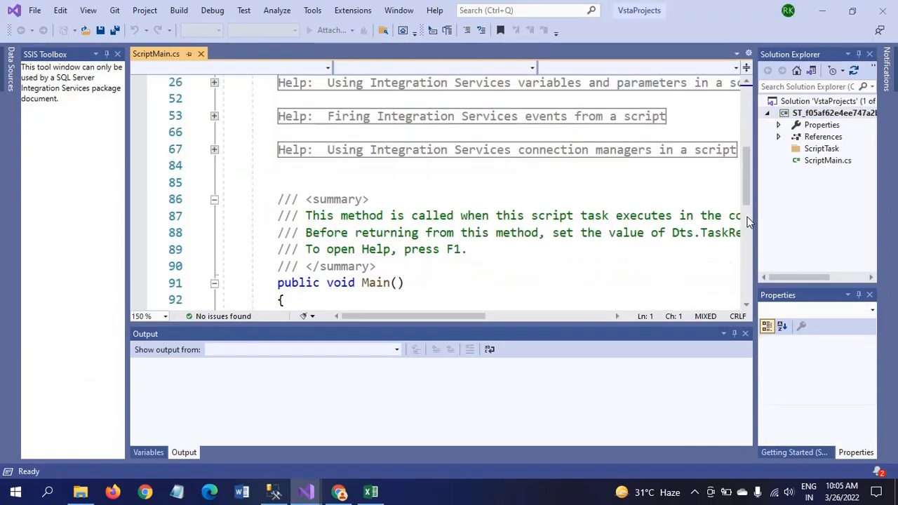
pyautogui.click(748, 265)
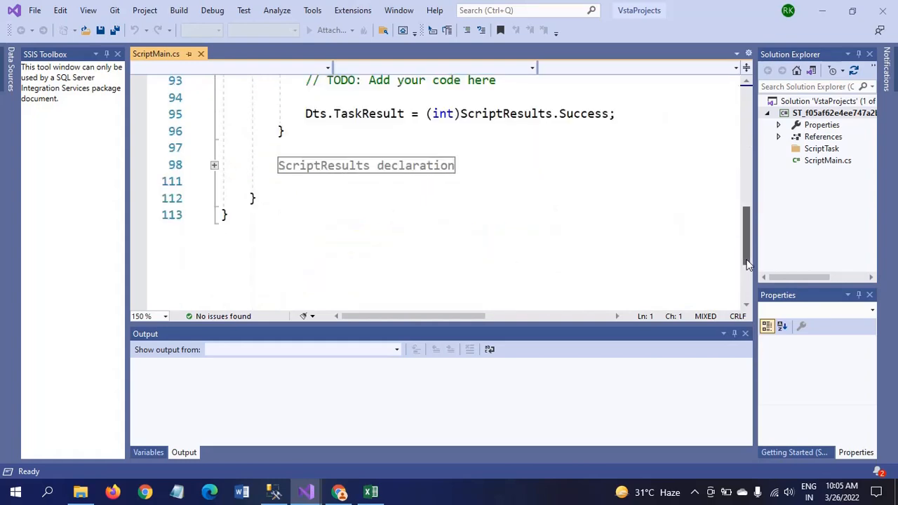
pyautogui.click(624, 90)
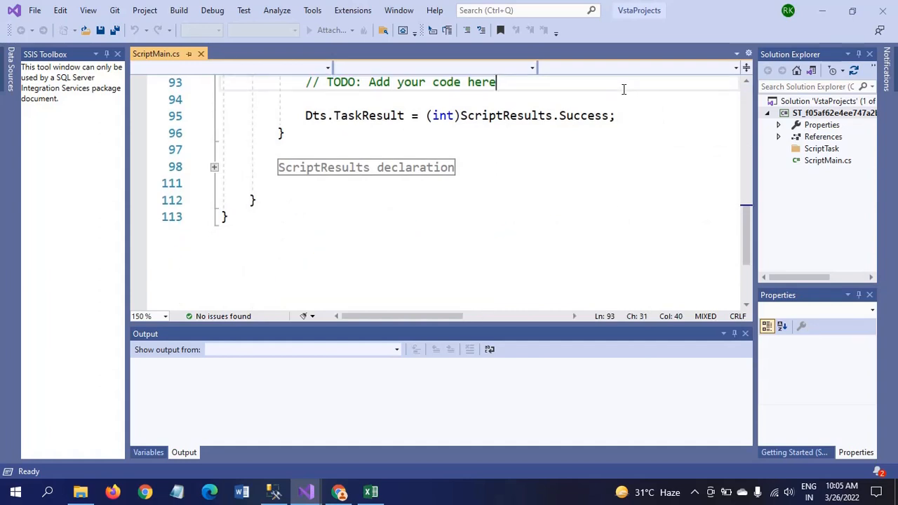
pyautogui.rightClick(623, 89)
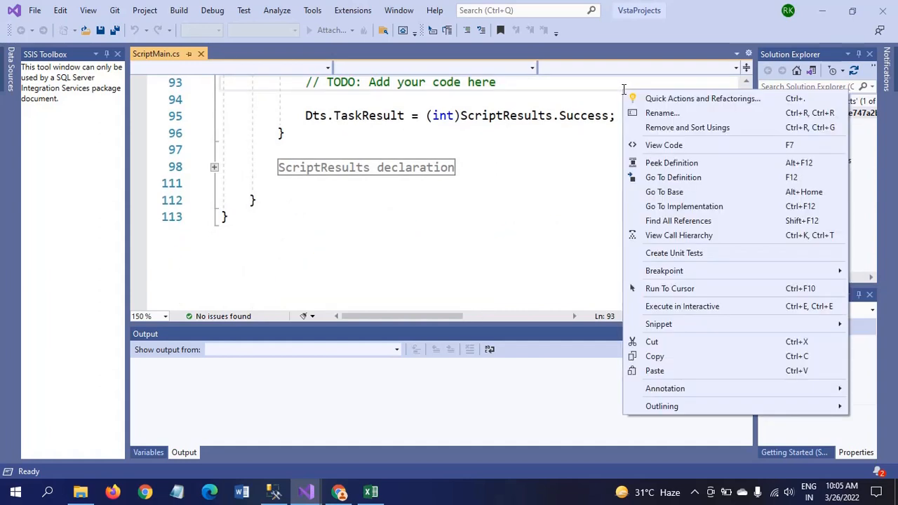
pyautogui.click(515, 89)
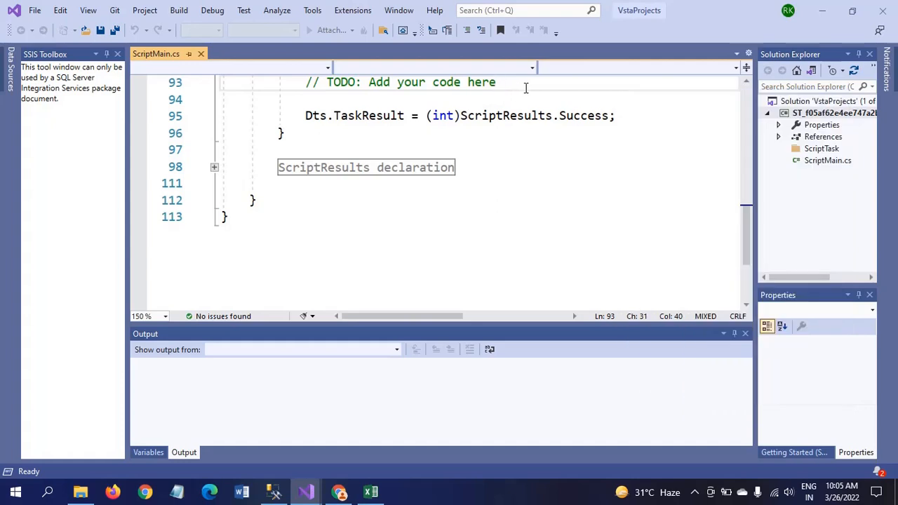
pyautogui.press('Return')
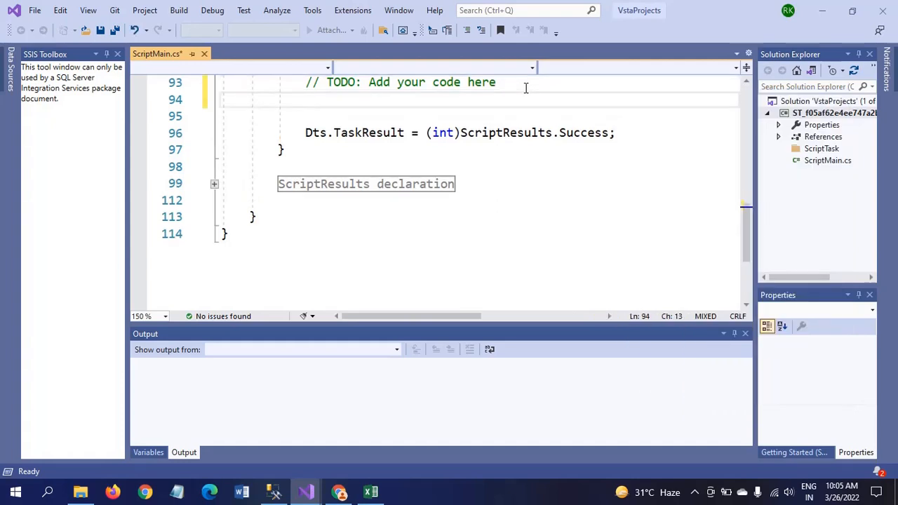
# Write MessageBox.Show(Dts.Variables["User::SheetName"].Value.ToString()) on the new line
pyautogui.write('ssage')
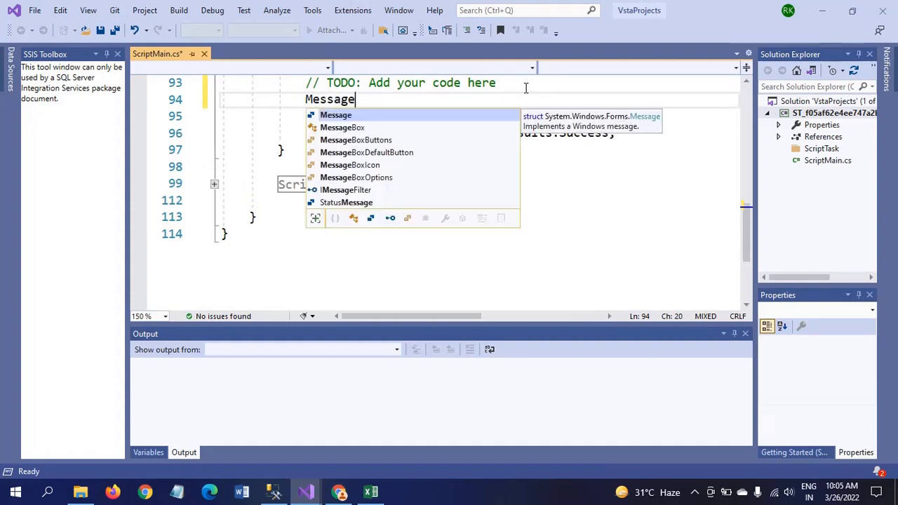
pyautogui.write('B')
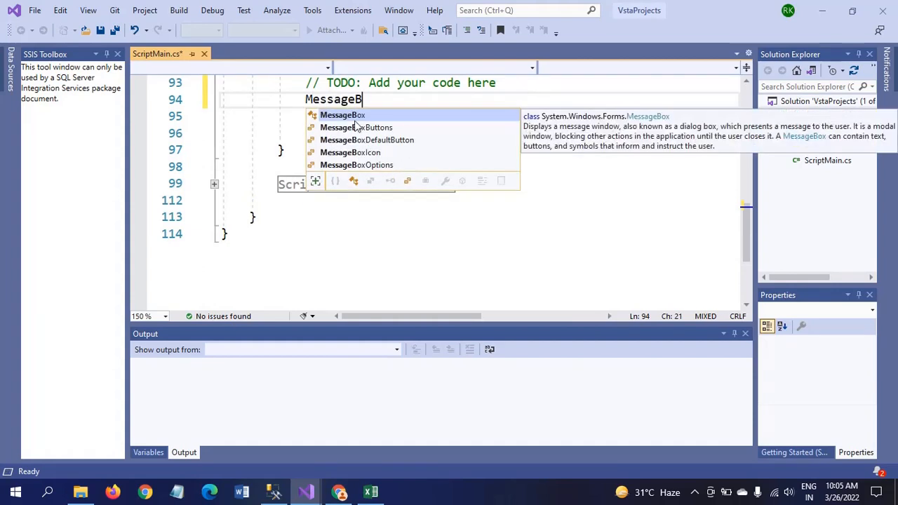
pyautogui.press('Tab')
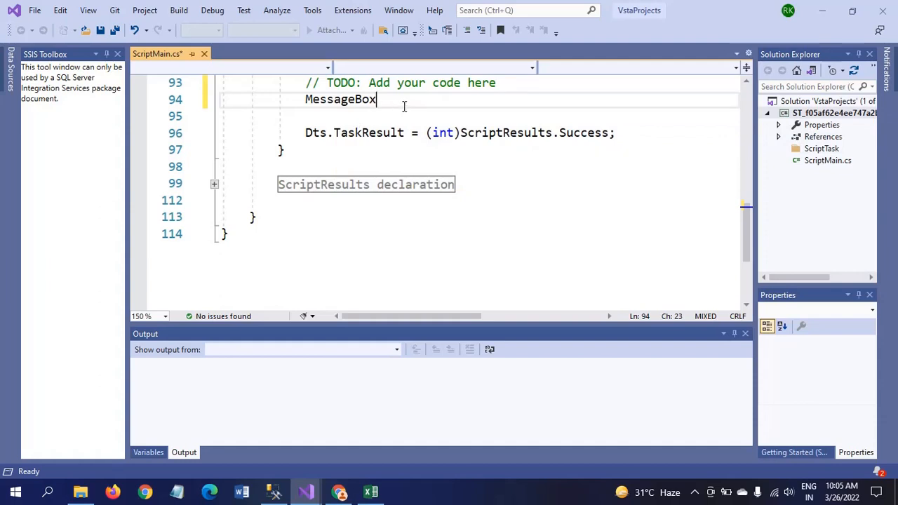
pyautogui.write('.')
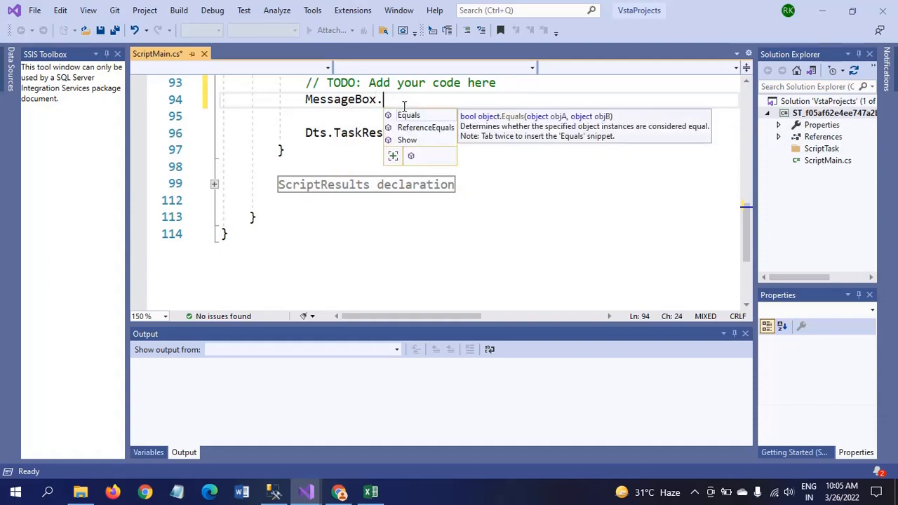
pyautogui.doubleClick(409, 139)
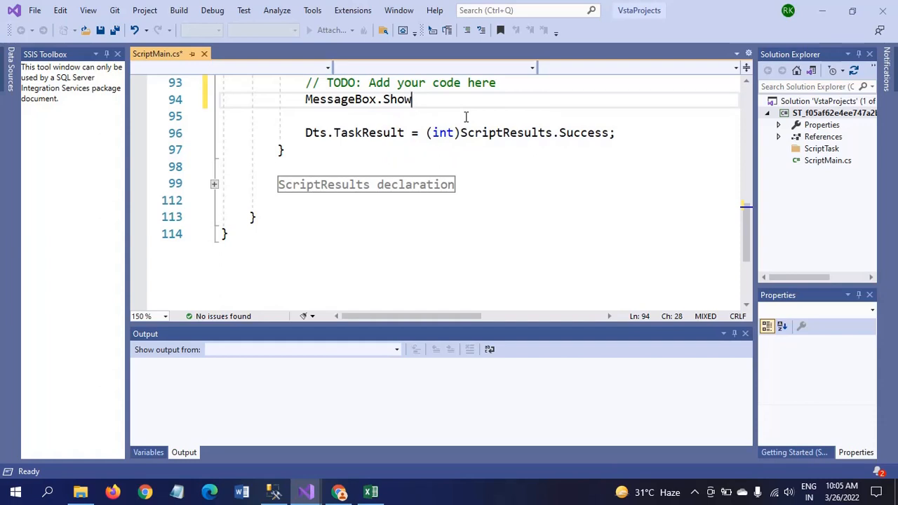
pyautogui.write('(')
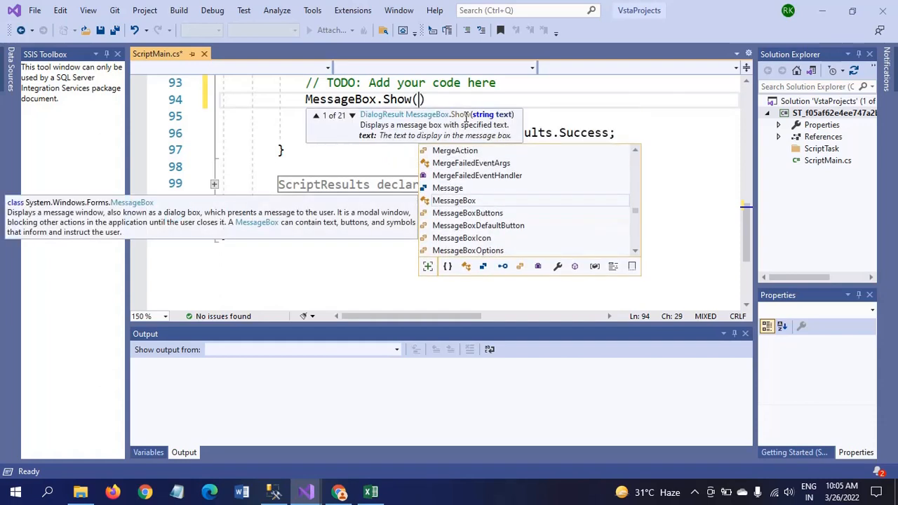
pyautogui.write('dts')
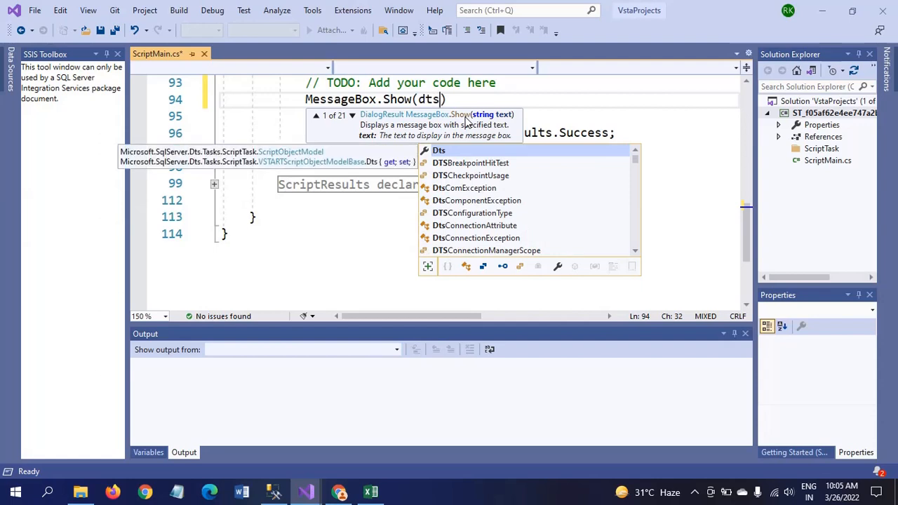
pyautogui.write('.va')
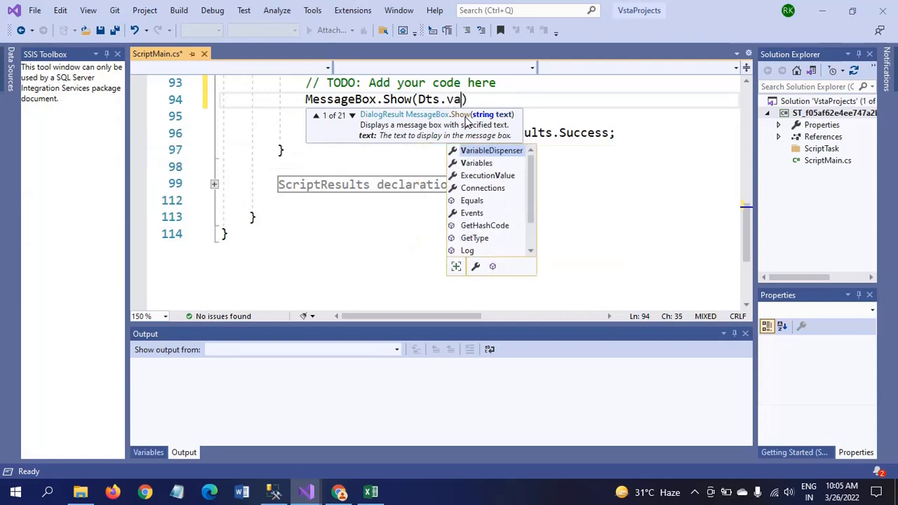
pyautogui.doubleClick(484, 164)
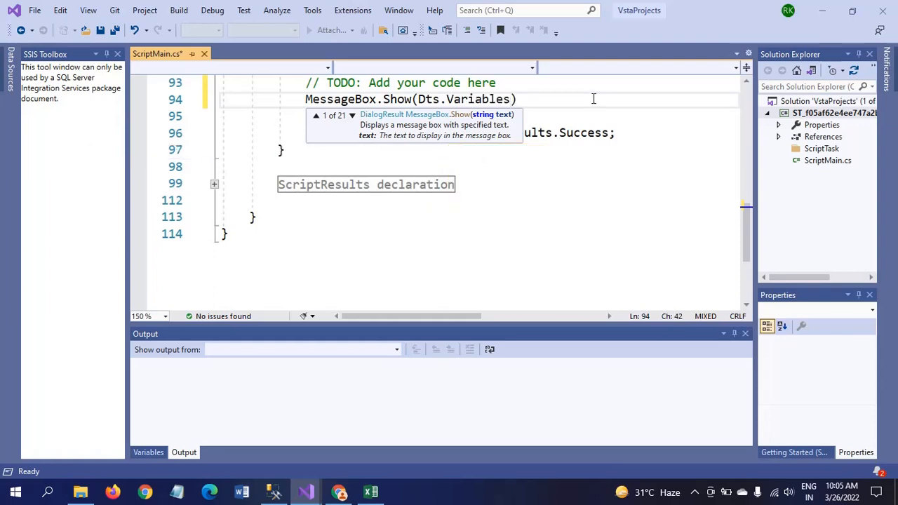
pyautogui.write('[')
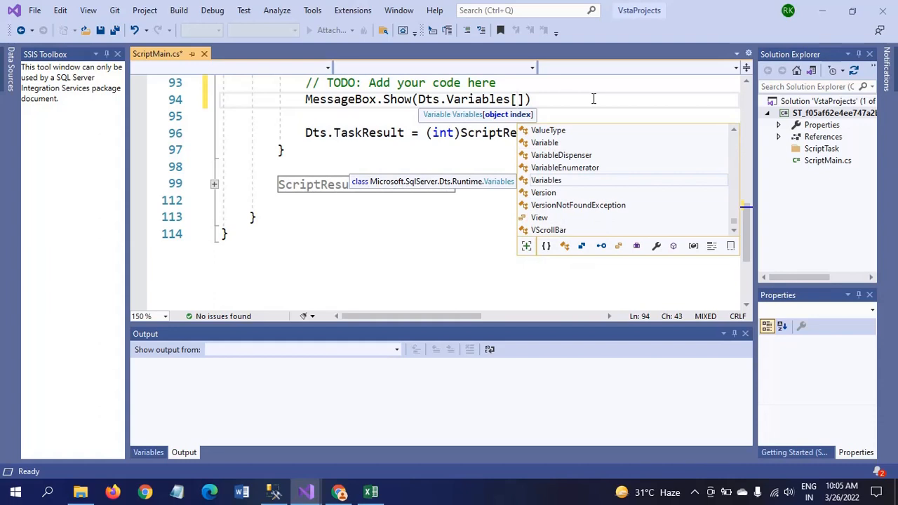
pyautogui.write('"')
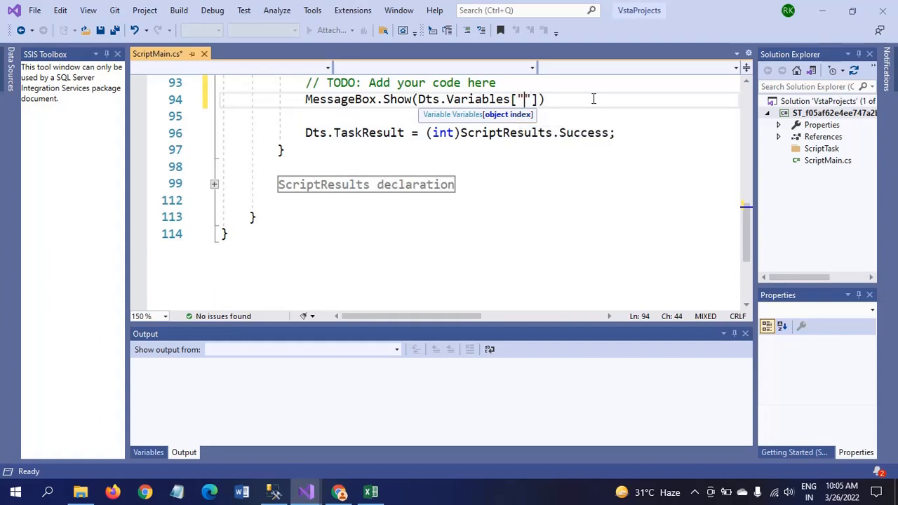
pyautogui.write('User')
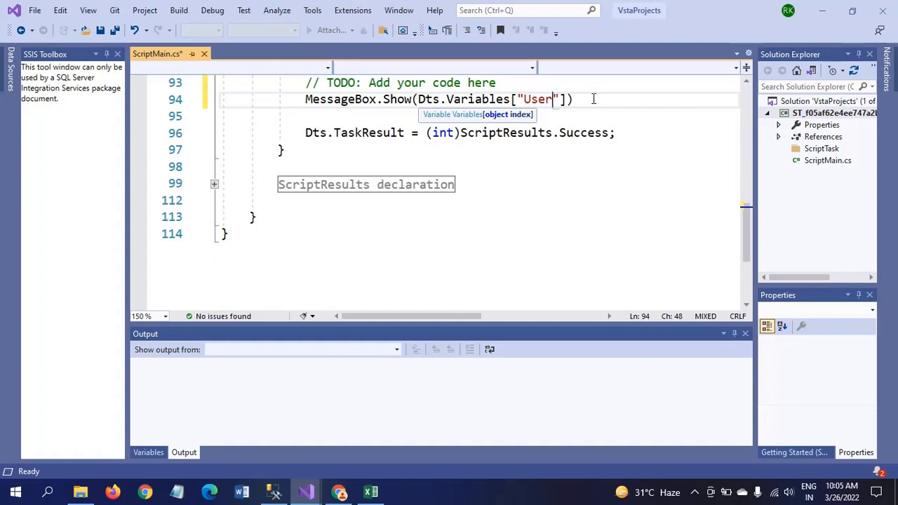
pyautogui.write('::SheetName')
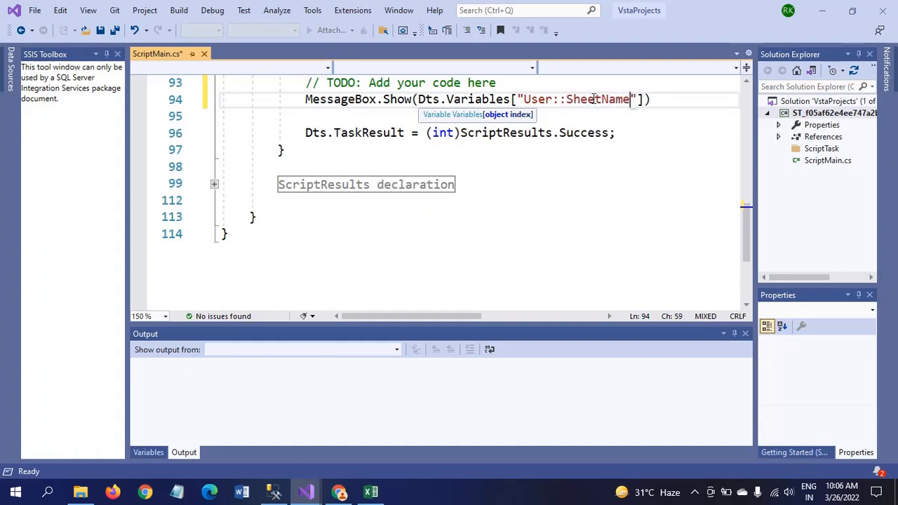
pyautogui.press('Right')
pyautogui.press('Right')
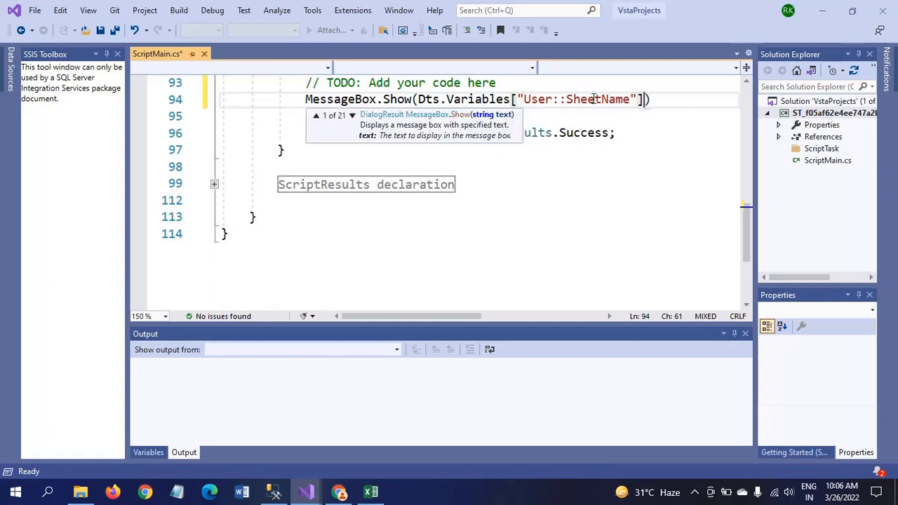
pyautogui.write('.')
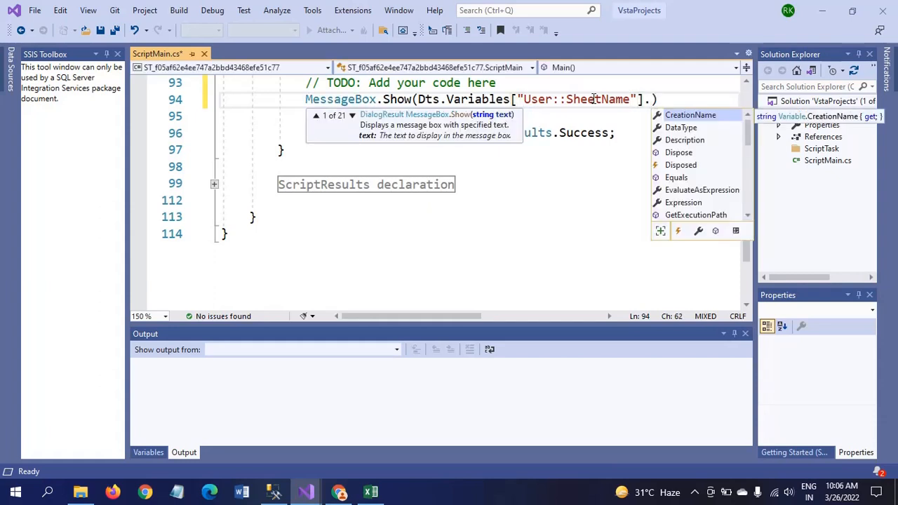
pyautogui.write('v')
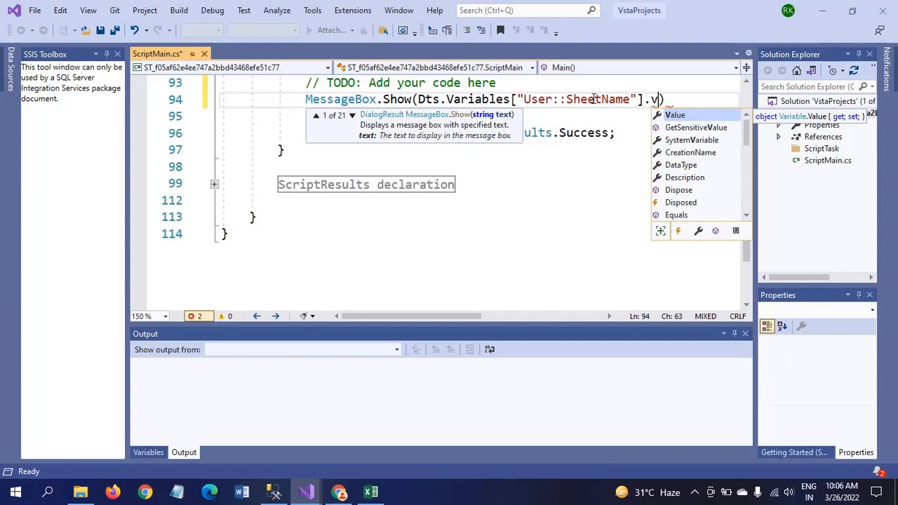
pyautogui.press('Tab')
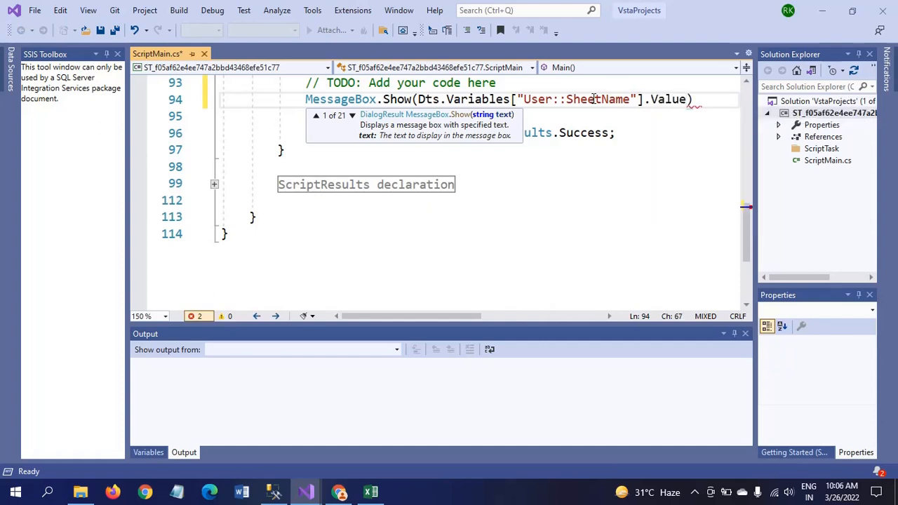
pyautogui.write('.to')
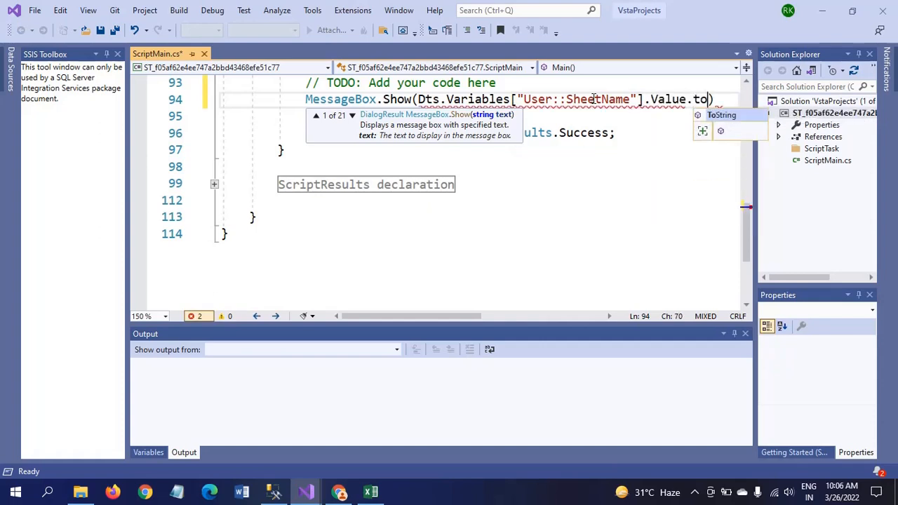
pyautogui.press('Tab')
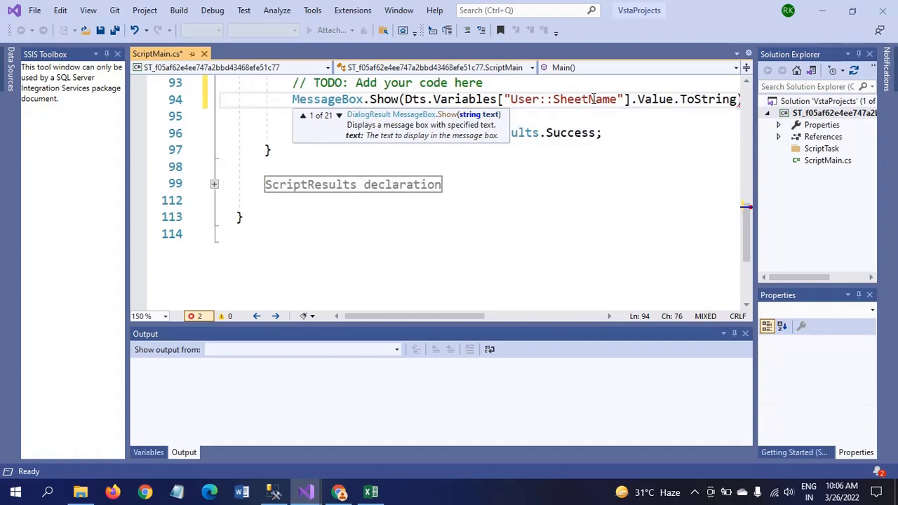
pyautogui.write('(')
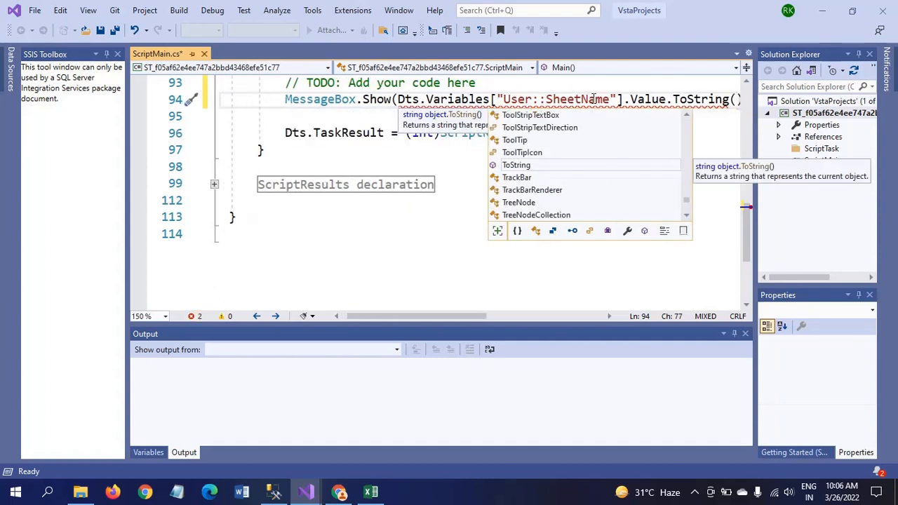
pyautogui.write(')')
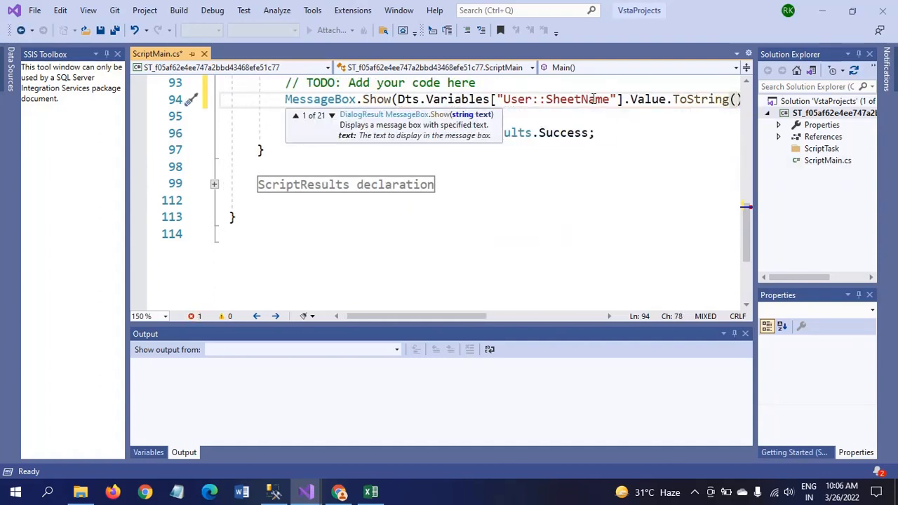
pyautogui.click(652, 148)
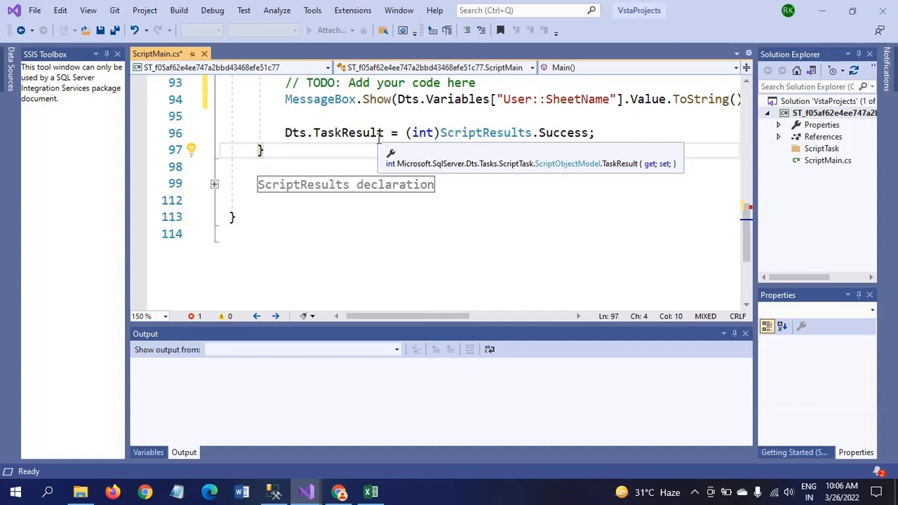
# End the MessageBox line with a semicolon, save the script and close the VSTA editor
pyautogui.press('Up')
pyautogui.press('Up')
pyautogui.press('Up')
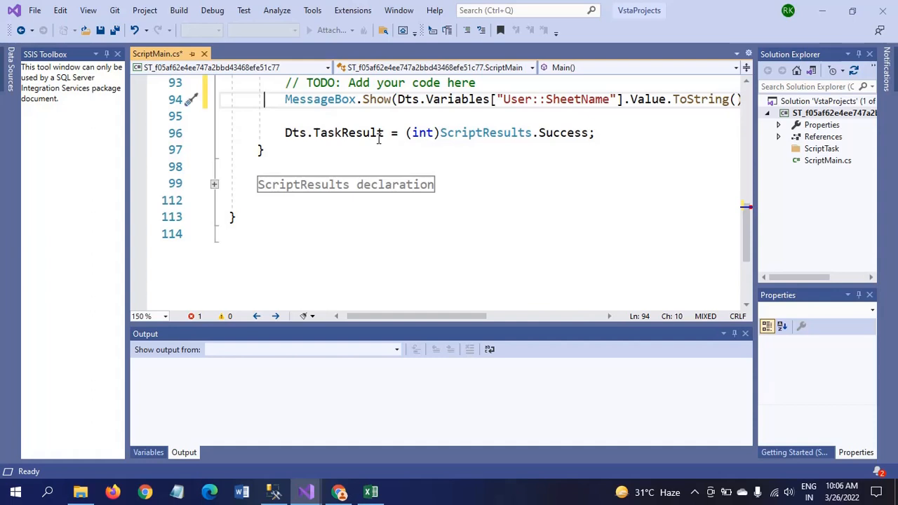
pyautogui.press('End')
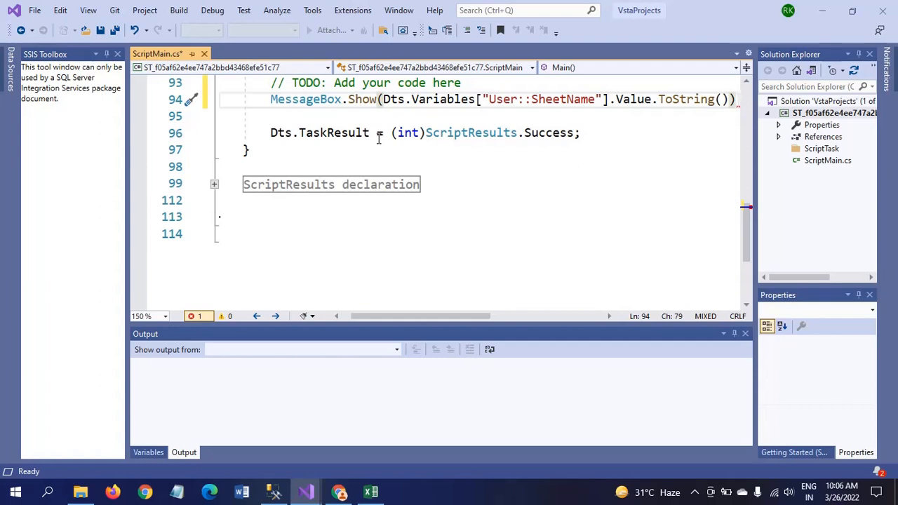
pyautogui.write(';')
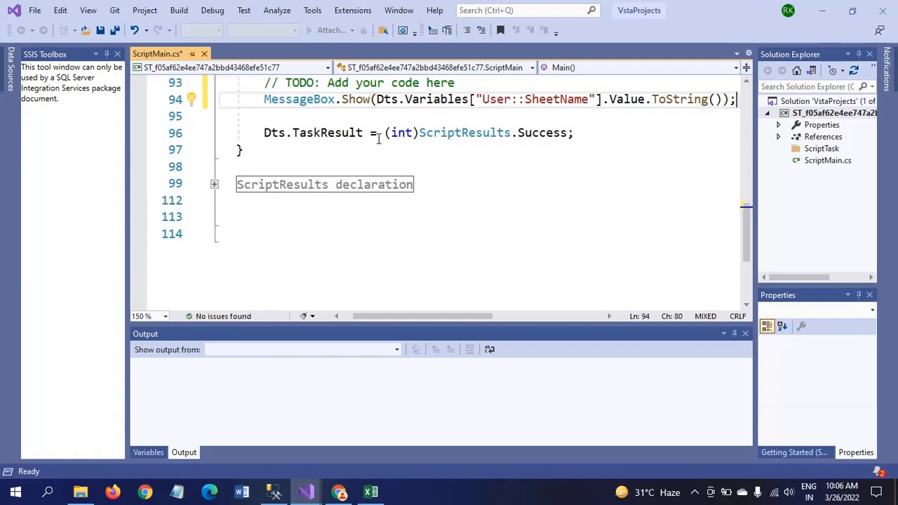
pyautogui.click(115, 32)
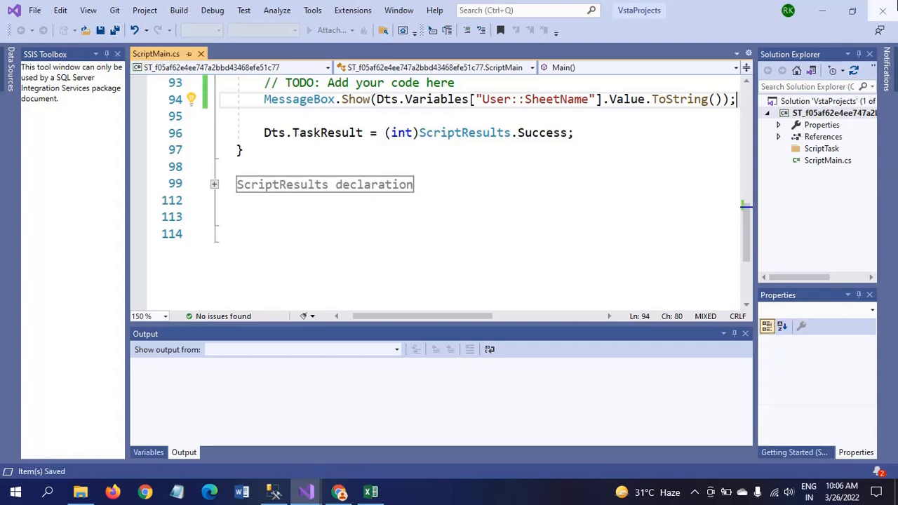
pyautogui.click(884, 15)
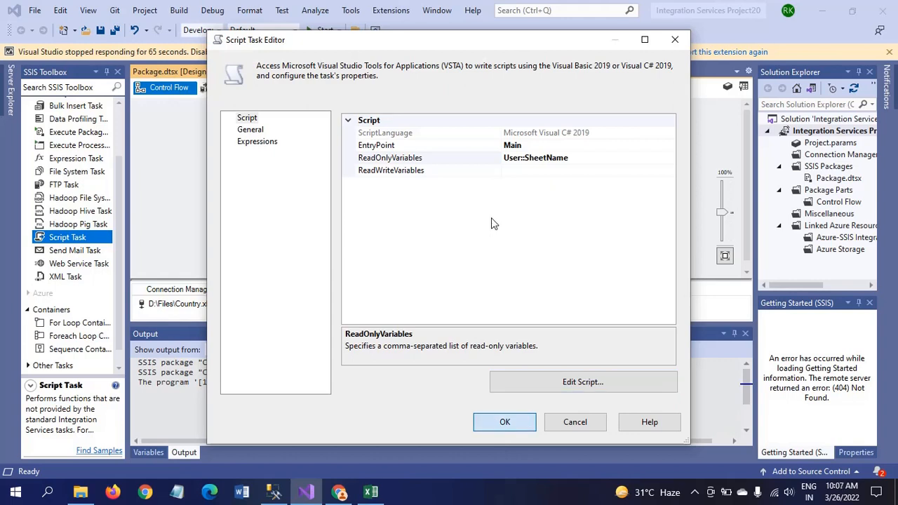
# Confirm the Script Task Editor with OK and dismiss the not-responding warning
pyautogui.click(499, 426)
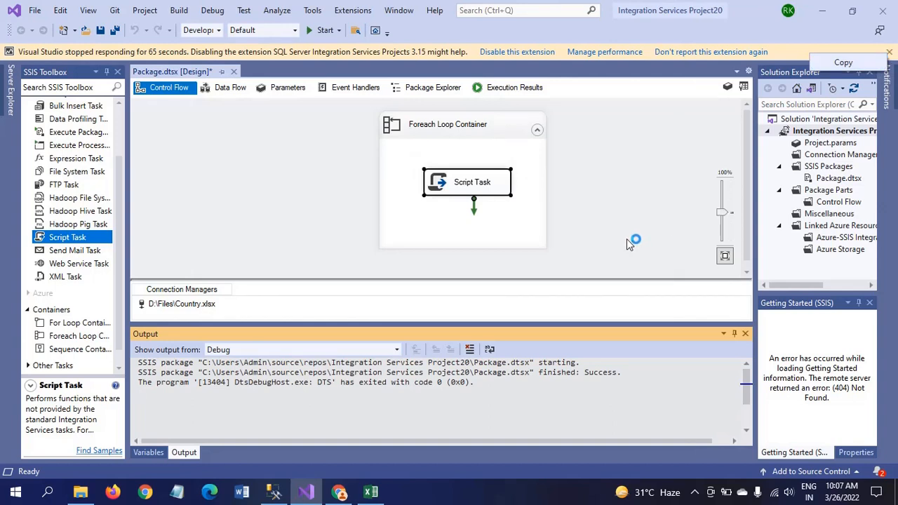
pyautogui.click(888, 53)
pyautogui.click(615, 193)
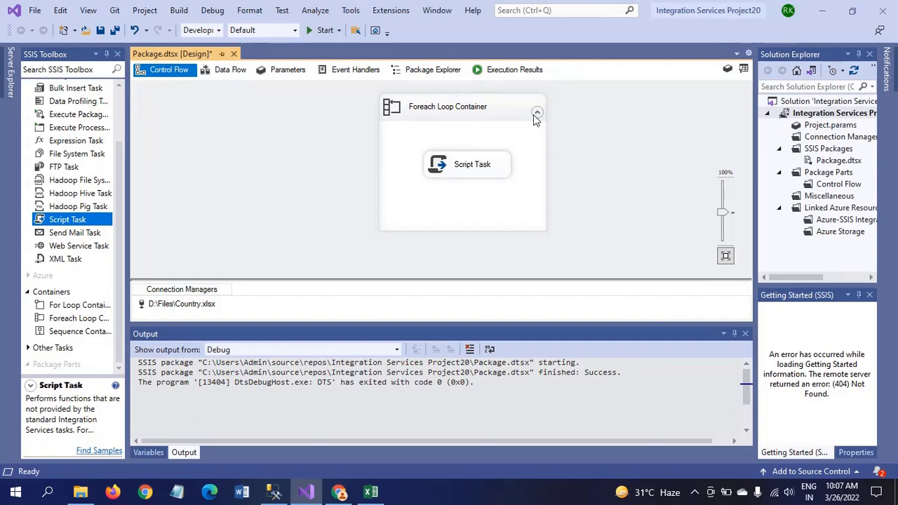
# Run the package, acknowledge each sheet-name message like Sheet1$ and Sheet3$, then stop debugging
pyautogui.rightClick(313, 33)
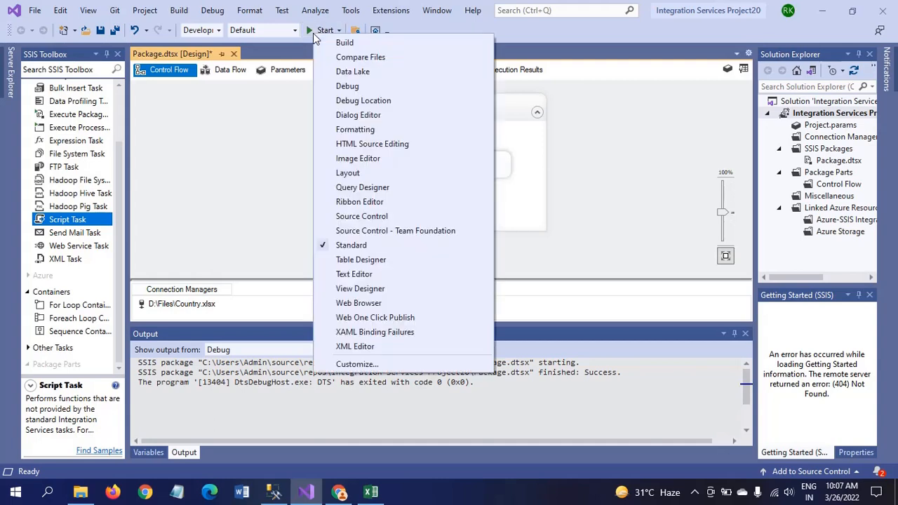
pyautogui.click(311, 31)
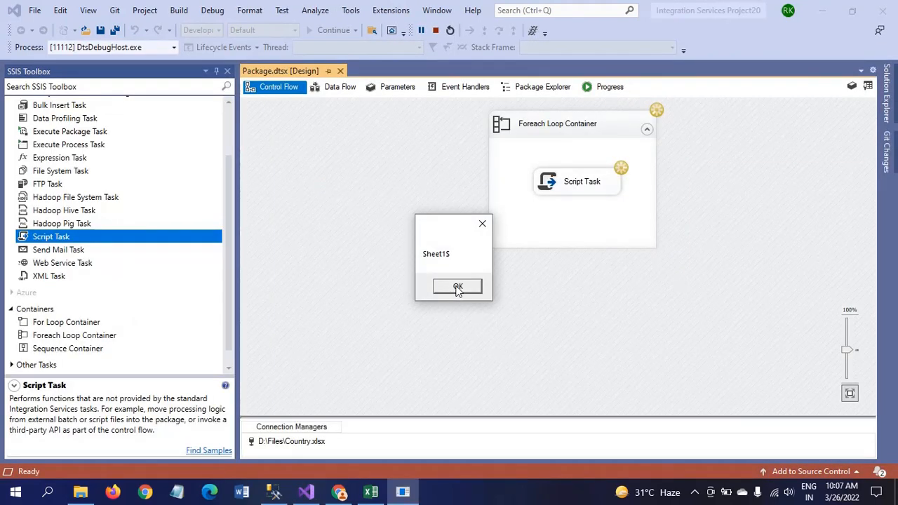
pyautogui.click(457, 287)
pyautogui.click(457, 287)
pyautogui.click(457, 287)
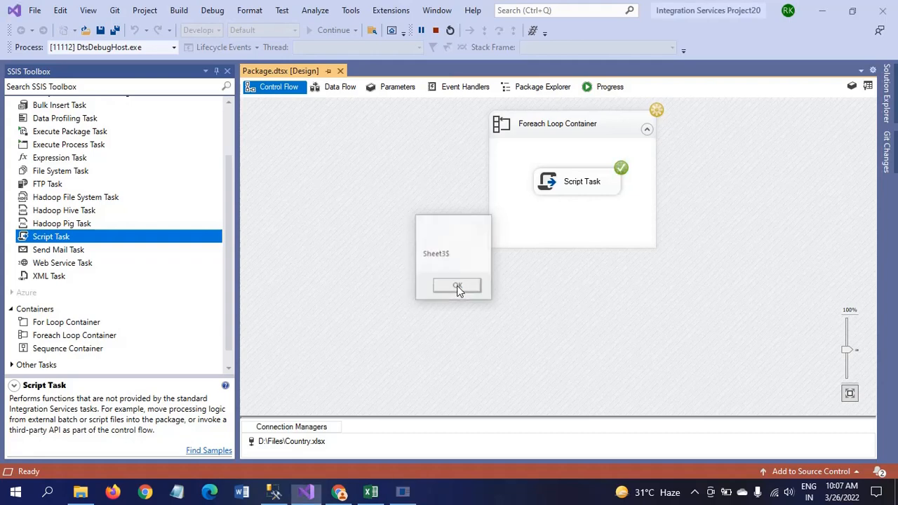
pyautogui.click(457, 288)
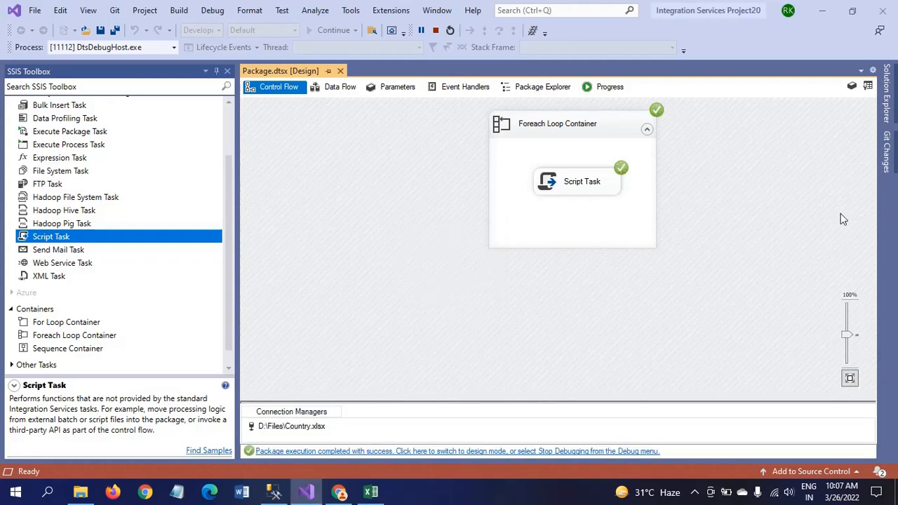
pyautogui.click(435, 32)
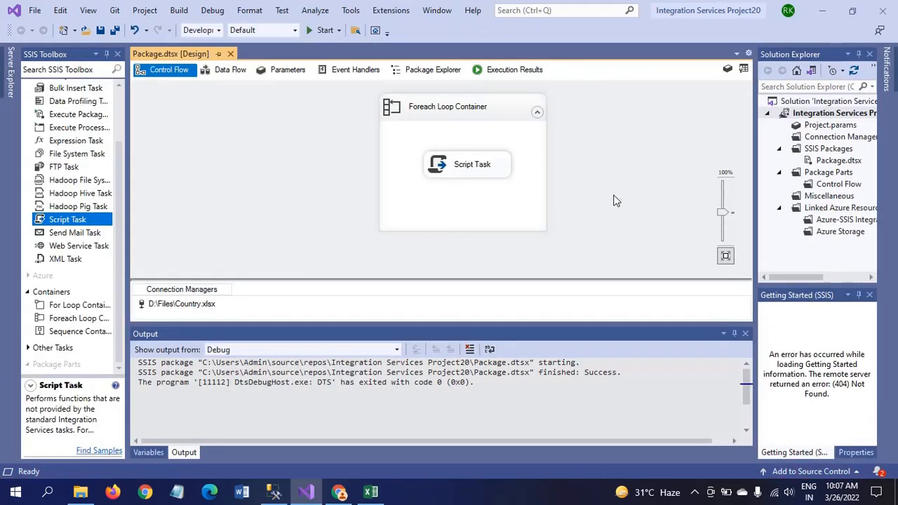
# Place a Data Flow Task below the Script Task, link them with the green arrow, and open it
pyautogui.moveTo(475, 167); pyautogui.dragTo(463, 154)
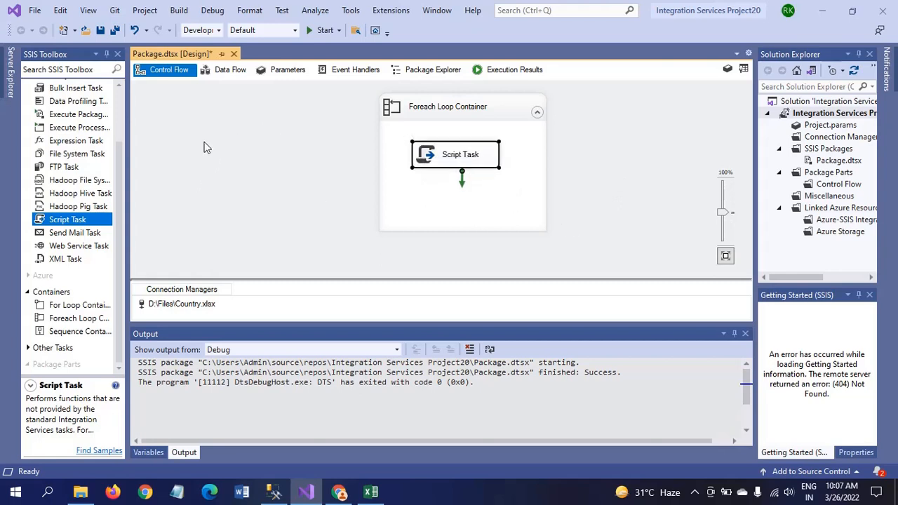
pyautogui.click(119, 112)
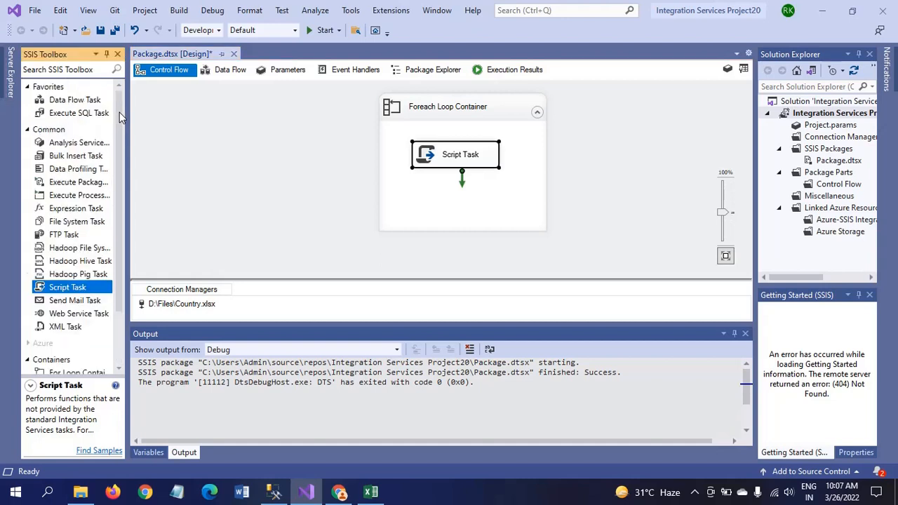
pyautogui.click(78, 104)
pyautogui.moveTo(79, 104); pyautogui.dragTo(428, 200)
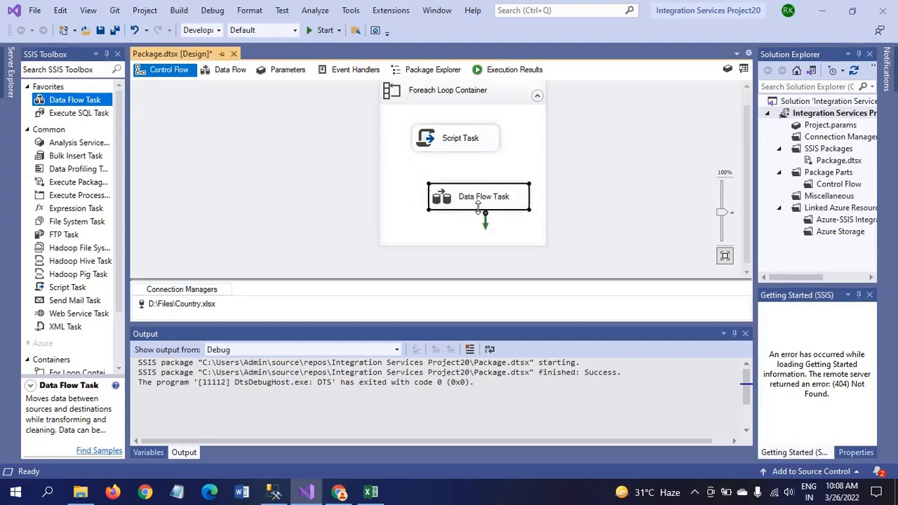
pyautogui.moveTo(479, 209); pyautogui.dragTo(465, 209)
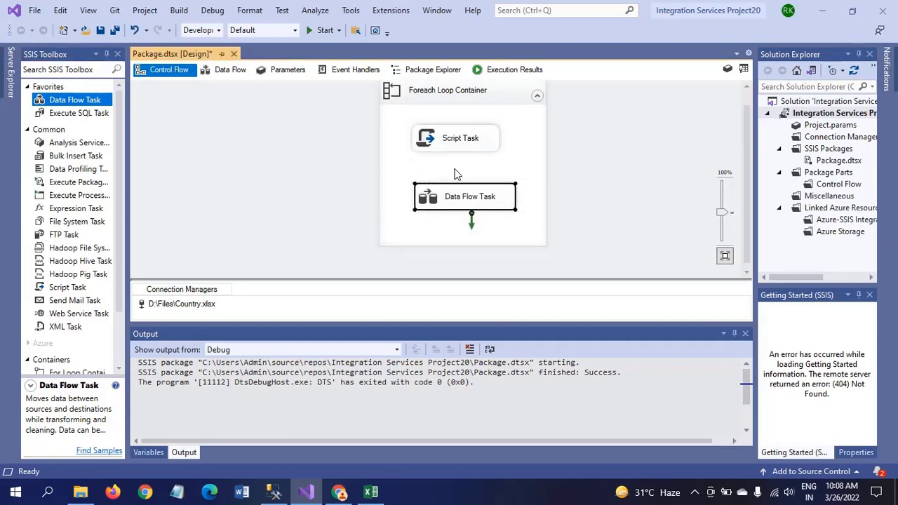
pyautogui.doubleClick(461, 144)
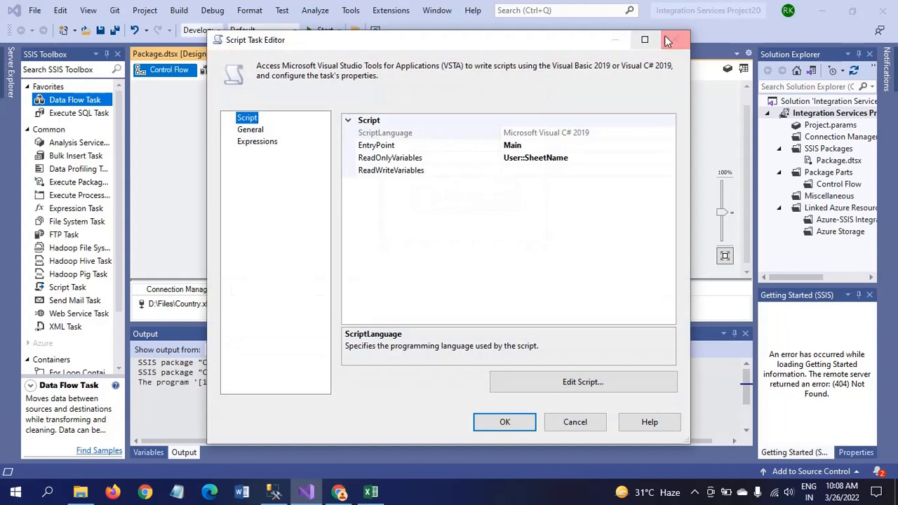
pyautogui.click(675, 36)
pyautogui.moveTo(457, 165); pyautogui.dragTo(464, 200)
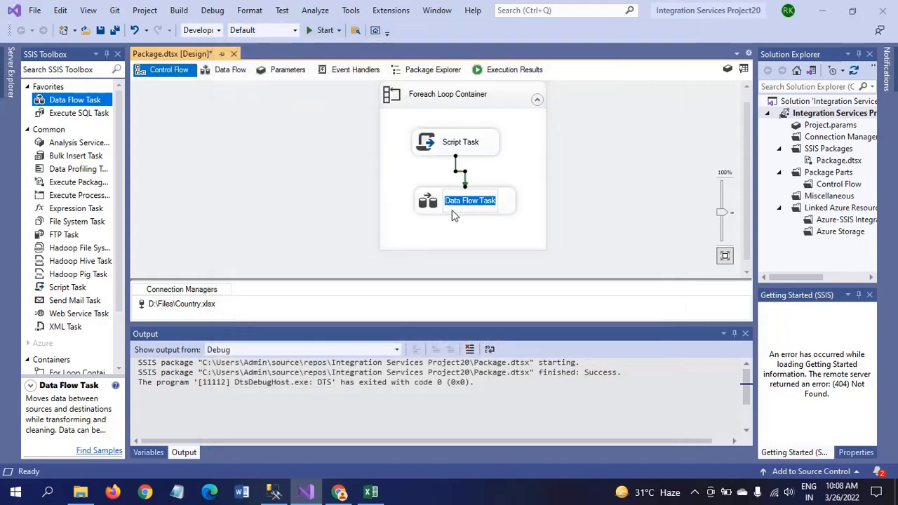
pyautogui.doubleClick(430, 204)
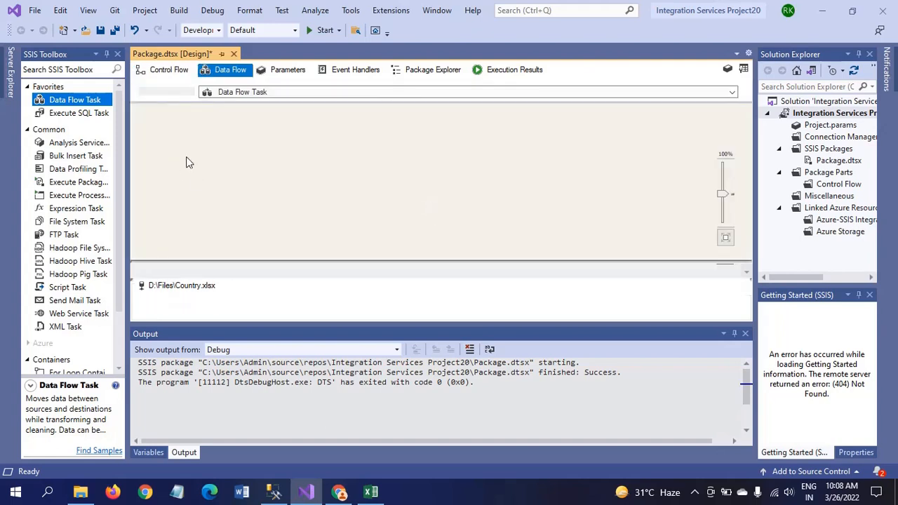
# Place an ADO NET Source on the Data Flow canvas, zoom to 140%, and open its editor
pyautogui.click(119, 199)
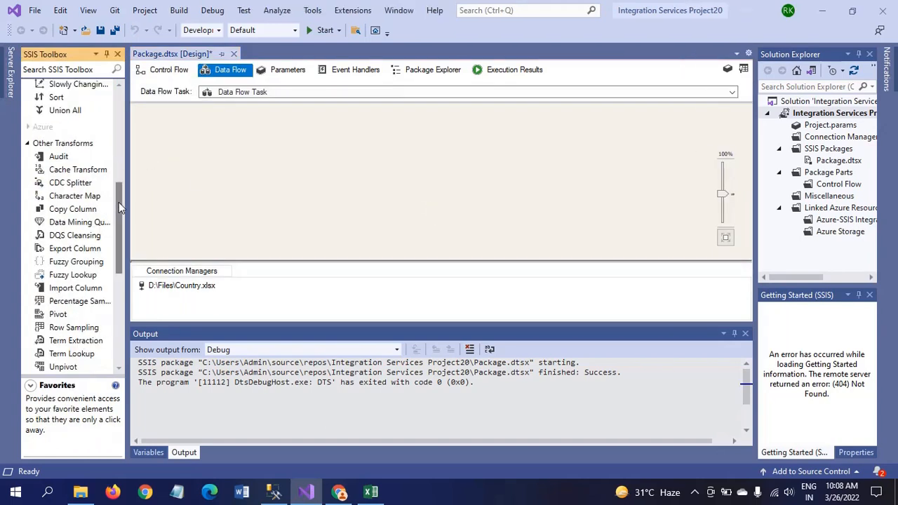
pyautogui.moveTo(118, 202); pyautogui.dragTo(123, 251)
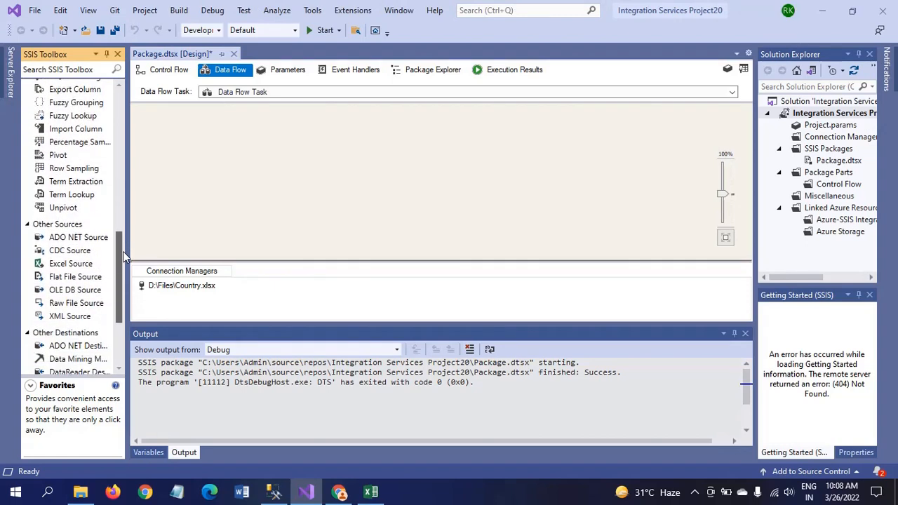
pyautogui.click(71, 241)
pyautogui.moveTo(71, 242); pyautogui.dragTo(375, 137)
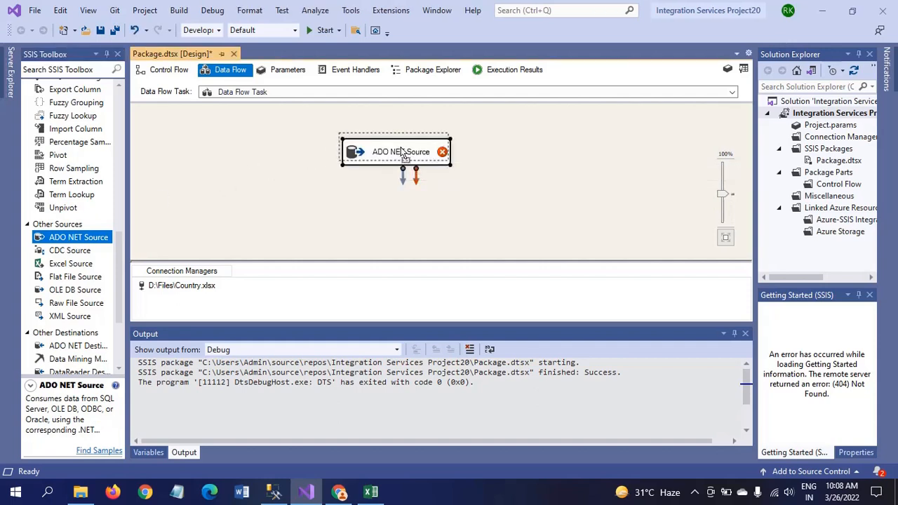
pyautogui.moveTo(409, 161); pyautogui.dragTo(397, 135)
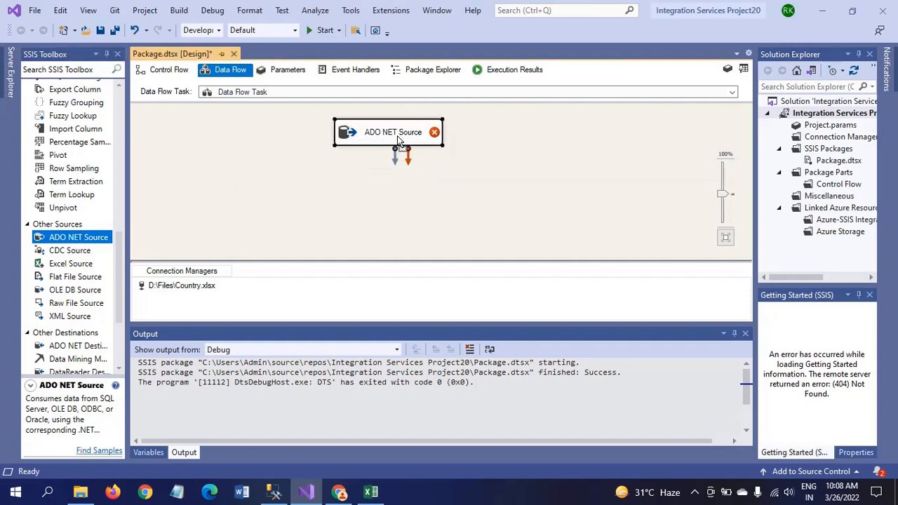
pyautogui.moveTo(371, 137); pyautogui.dragTo(358, 131)
pyautogui.doubleClick(357, 130)
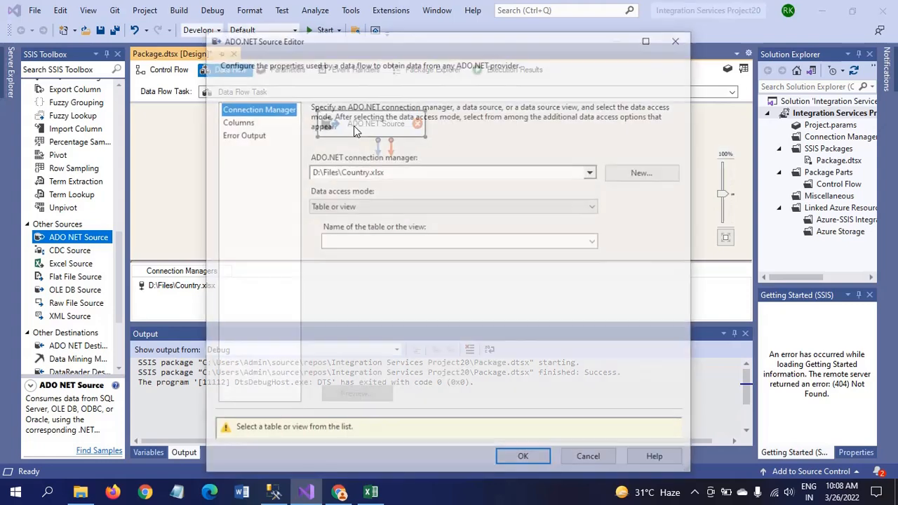
pyautogui.click(680, 38)
pyautogui.moveTo(723, 196); pyautogui.dragTo(723, 181)
pyautogui.click(423, 138)
pyautogui.doubleClick(423, 139)
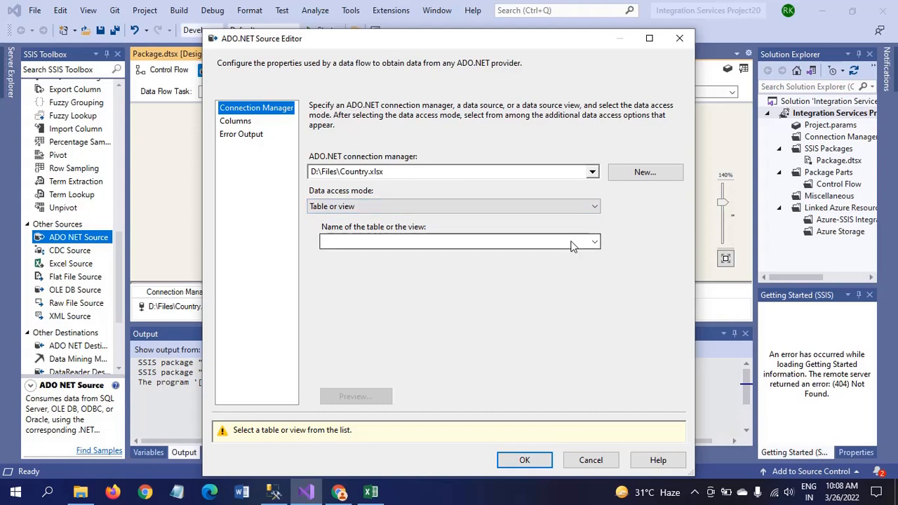
# Configure the source as Table or view on Sheet1$, verifying columns Id, Name and Region
pyautogui.click(595, 206)
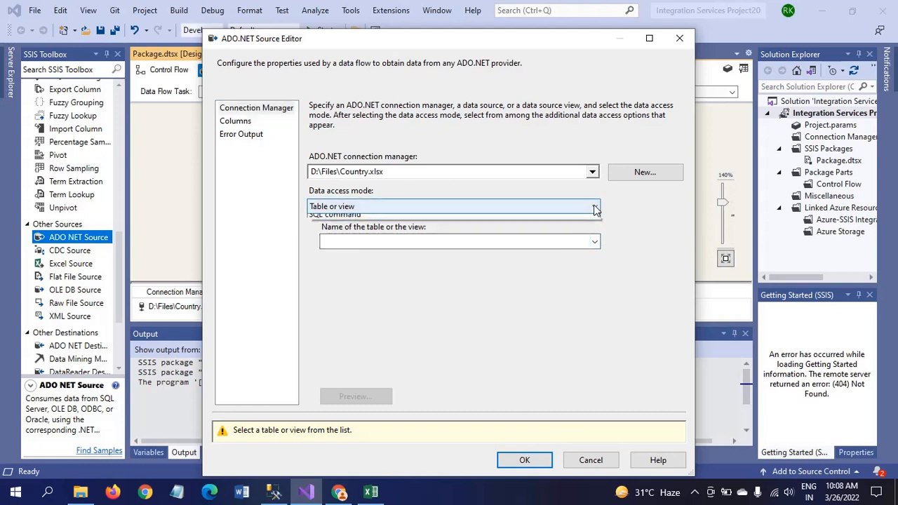
pyautogui.click(393, 221)
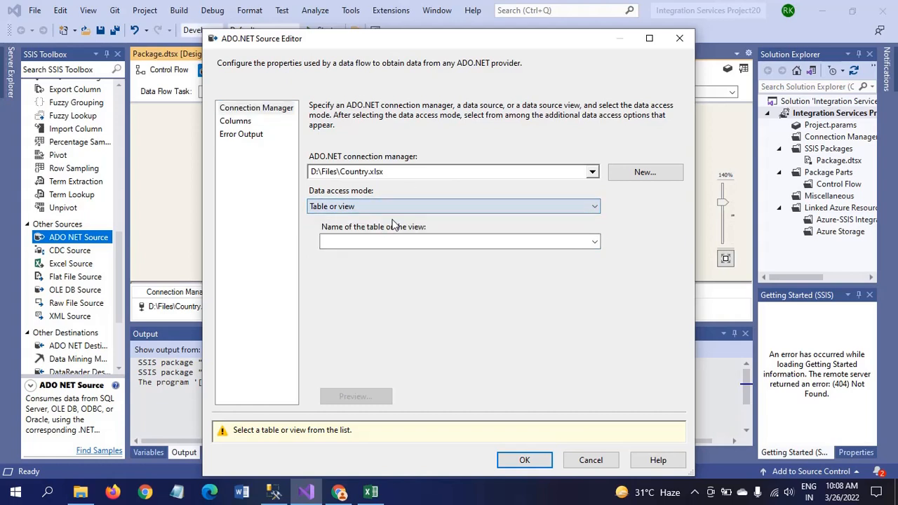
pyautogui.click(594, 242)
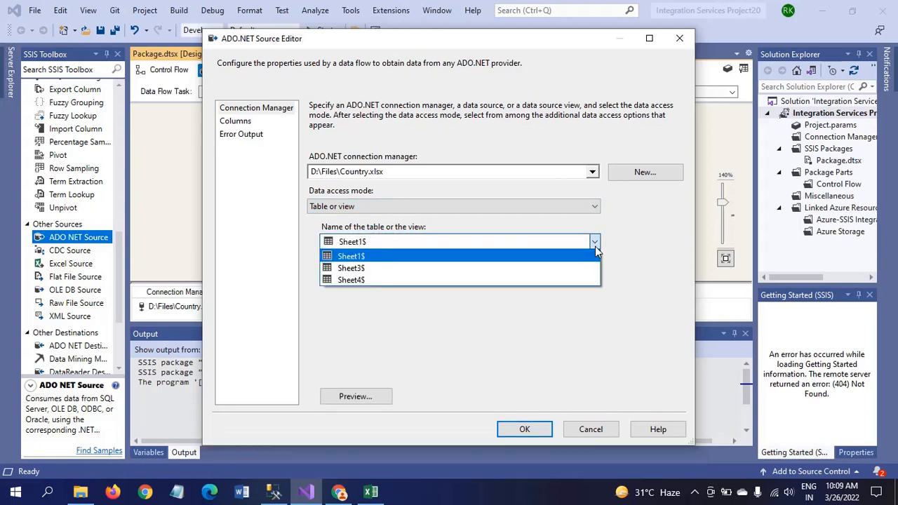
pyautogui.click(393, 259)
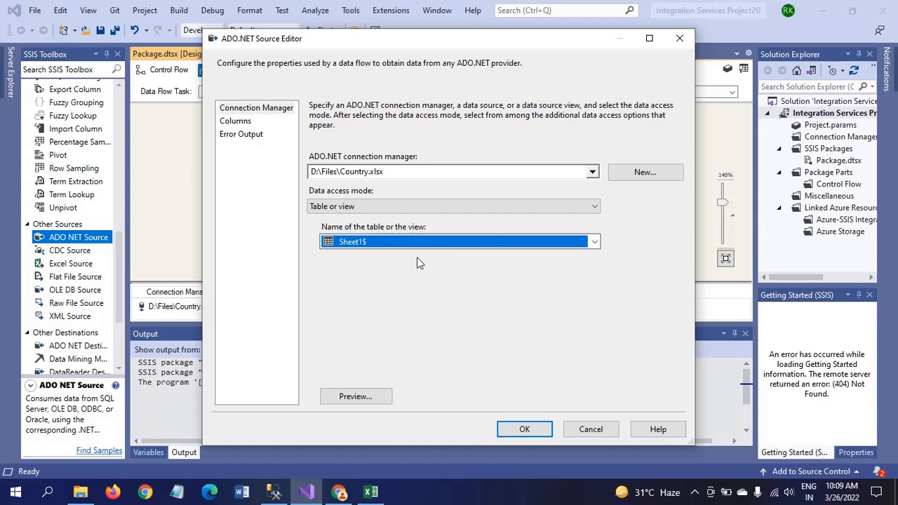
pyautogui.click(235, 121)
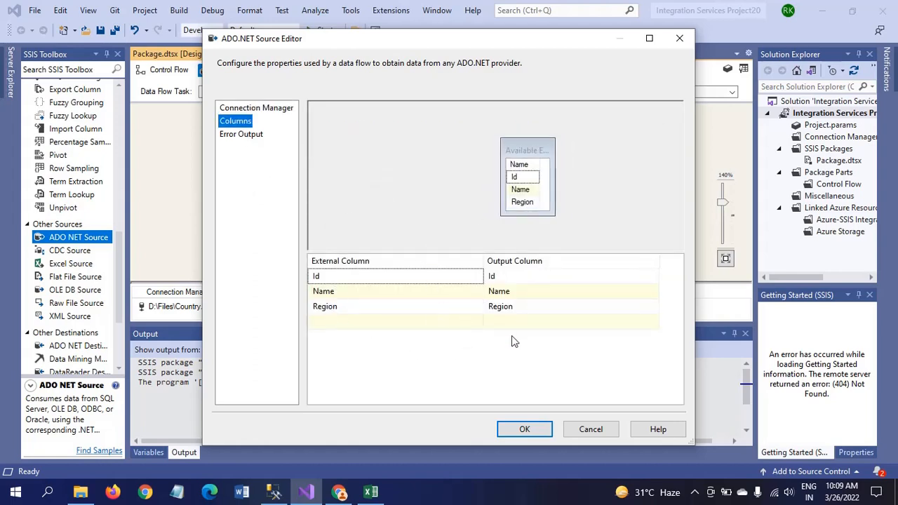
pyautogui.click(523, 428)
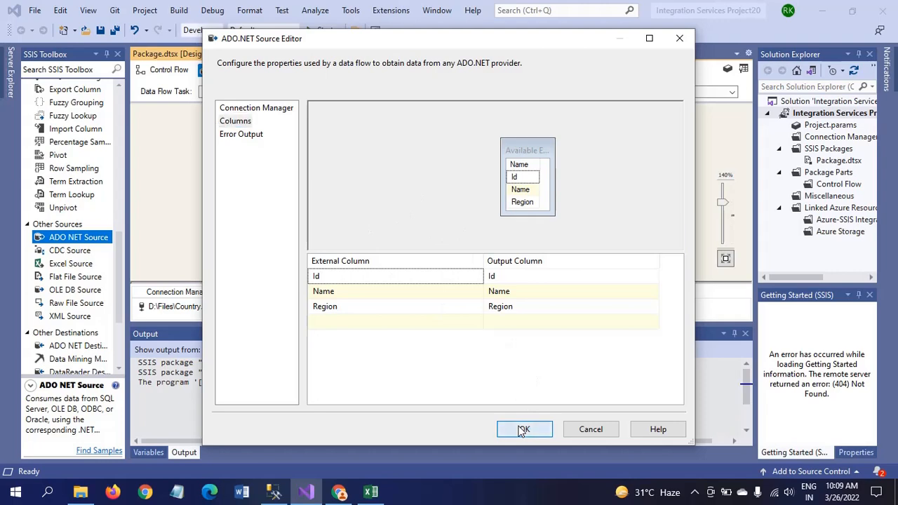
pyautogui.click(377, 222)
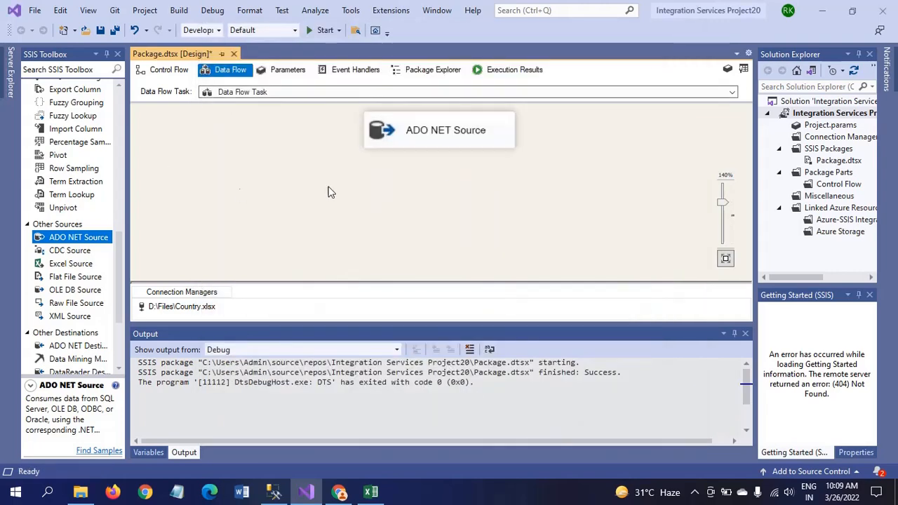
# Place an OLE DB Destination, connect the ADO NET Source output to it, and open its editor
pyautogui.click(120, 343)
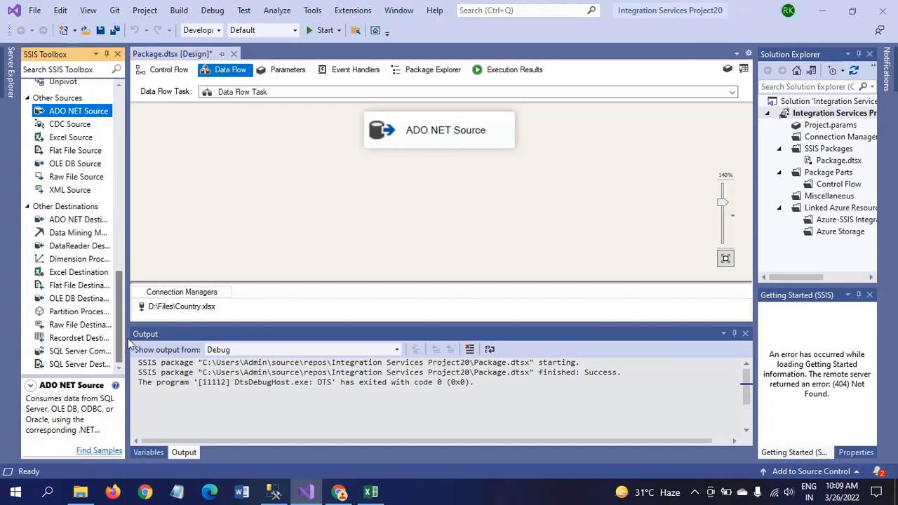
pyautogui.click(70, 301)
pyautogui.moveTo(241, 271); pyautogui.dragTo(484, 245)
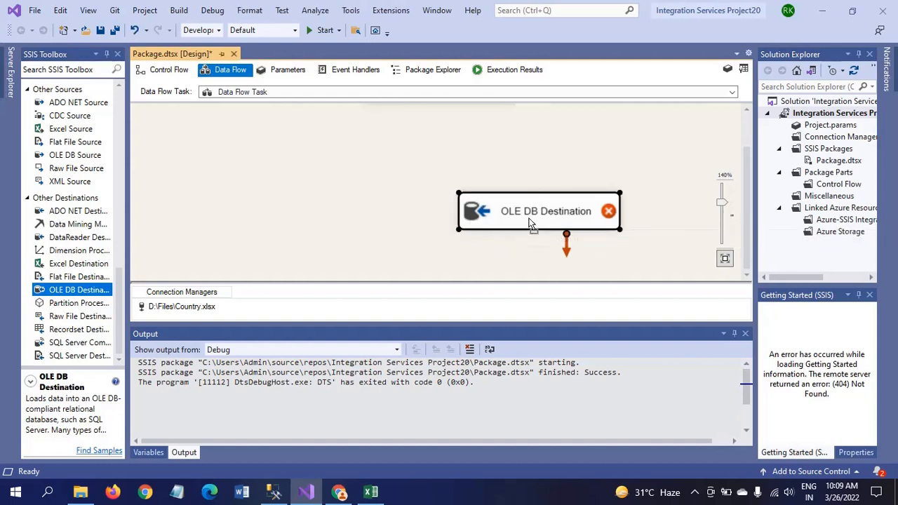
pyautogui.moveTo(535, 223); pyautogui.dragTo(447, 231)
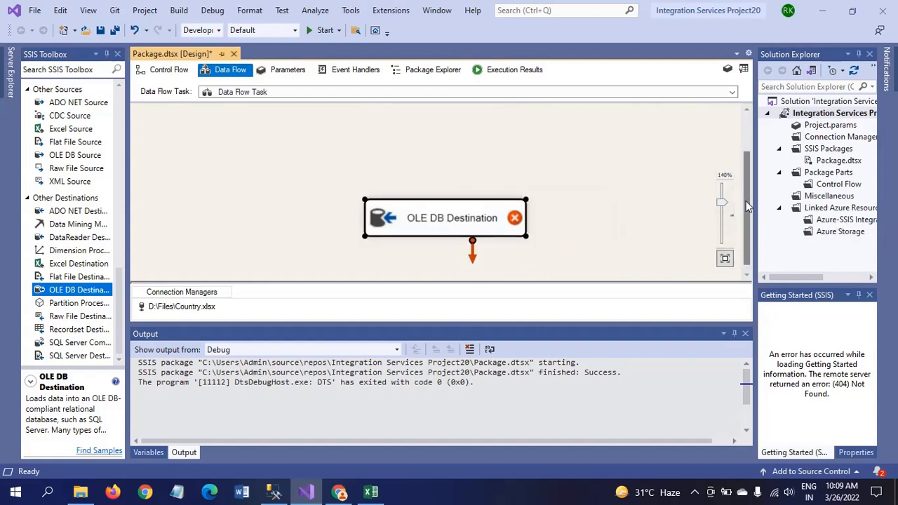
pyautogui.moveTo(746, 201); pyautogui.dragTo(749, 159)
pyautogui.moveTo(474, 276); pyautogui.dragTo(470, 265)
pyautogui.click(440, 135)
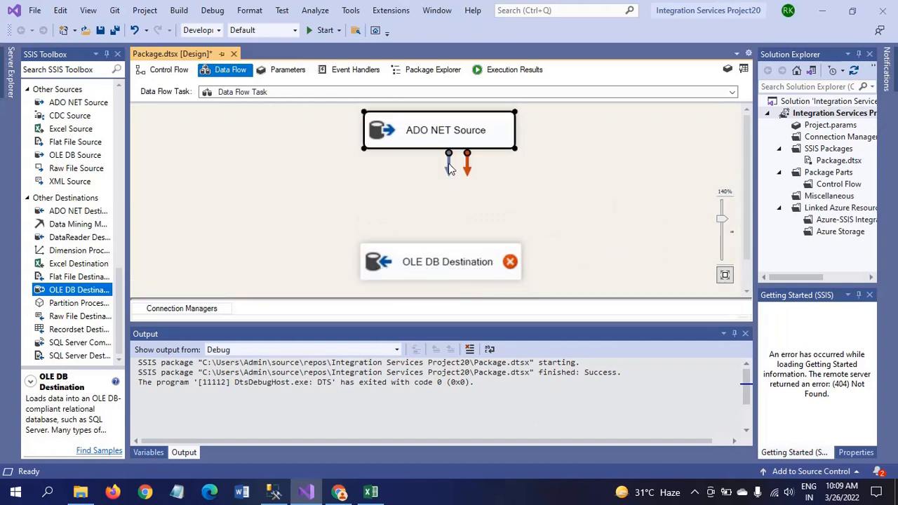
pyautogui.moveTo(450, 172); pyautogui.dragTo(508, 265)
pyautogui.doubleClick(379, 263)
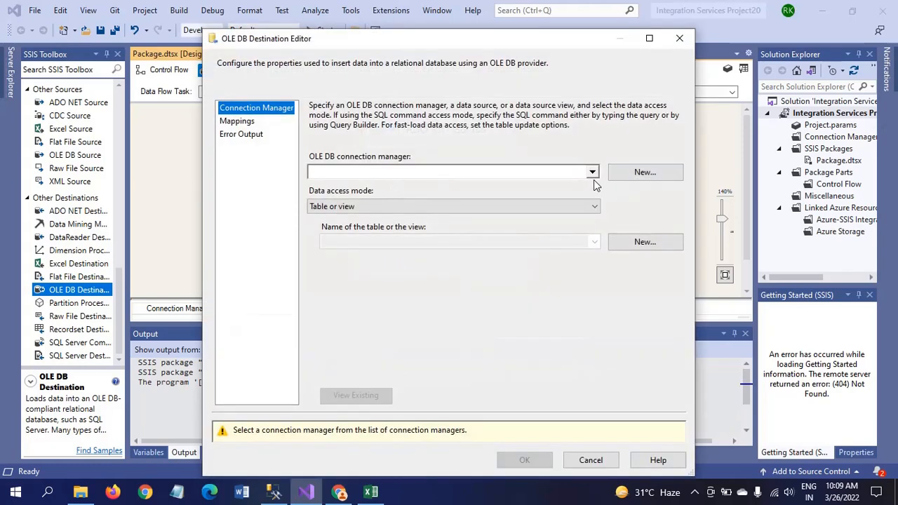
# Point the destination at ADMIN.Sample with Table or view - fast load into [dbo].[country_tbl]
pyautogui.click(644, 174)
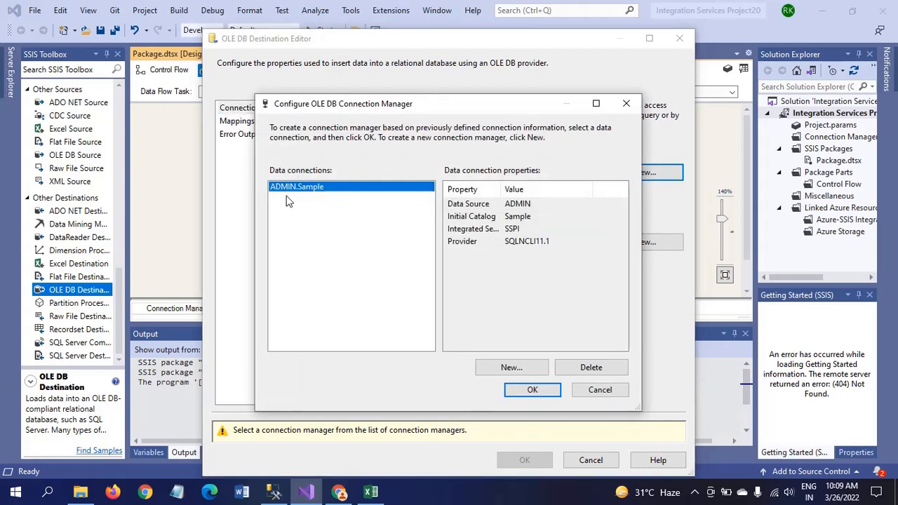
pyautogui.click(527, 391)
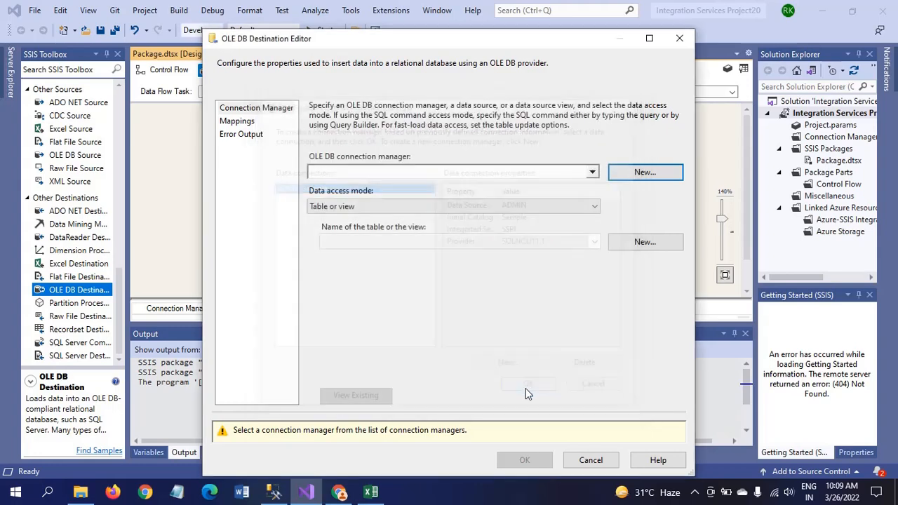
pyautogui.click(594, 207)
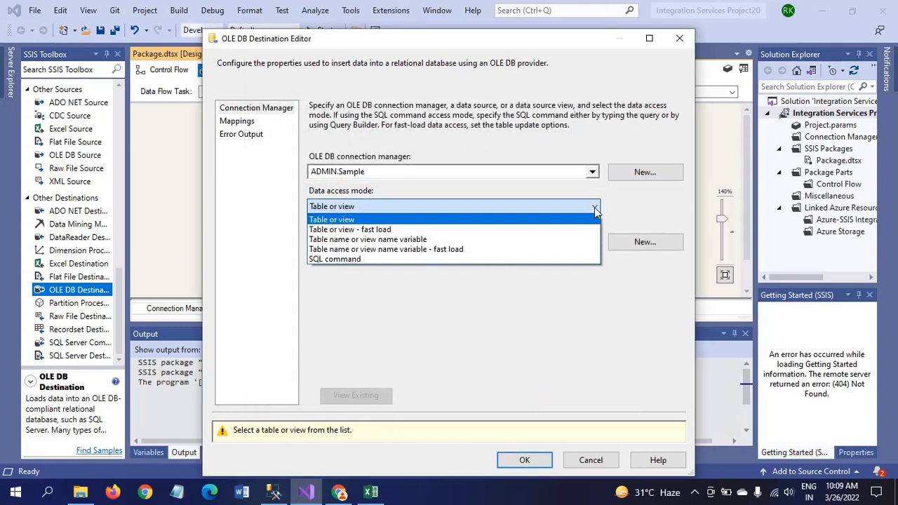
pyautogui.click(418, 229)
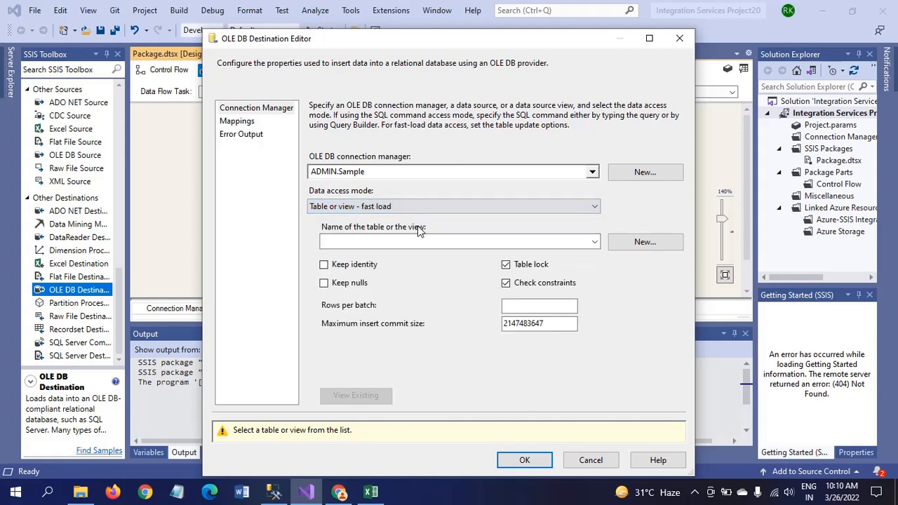
pyautogui.click(595, 243)
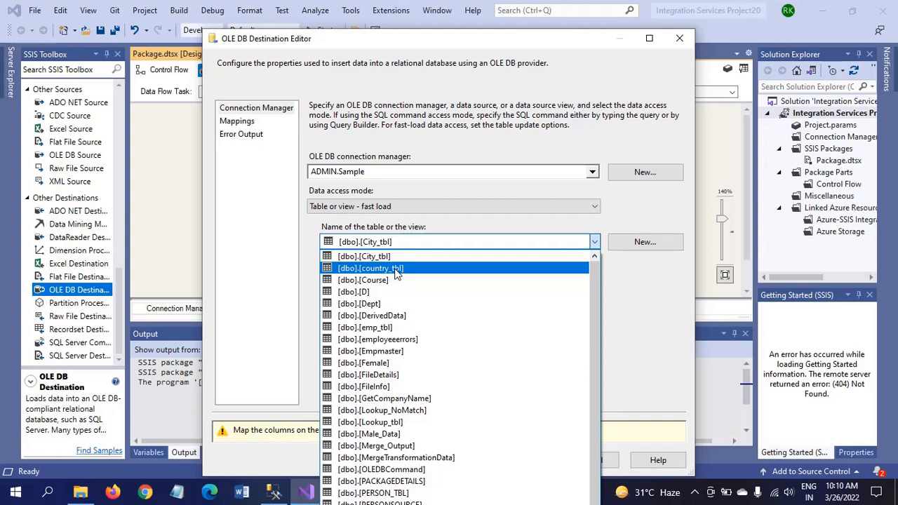
pyautogui.click(394, 269)
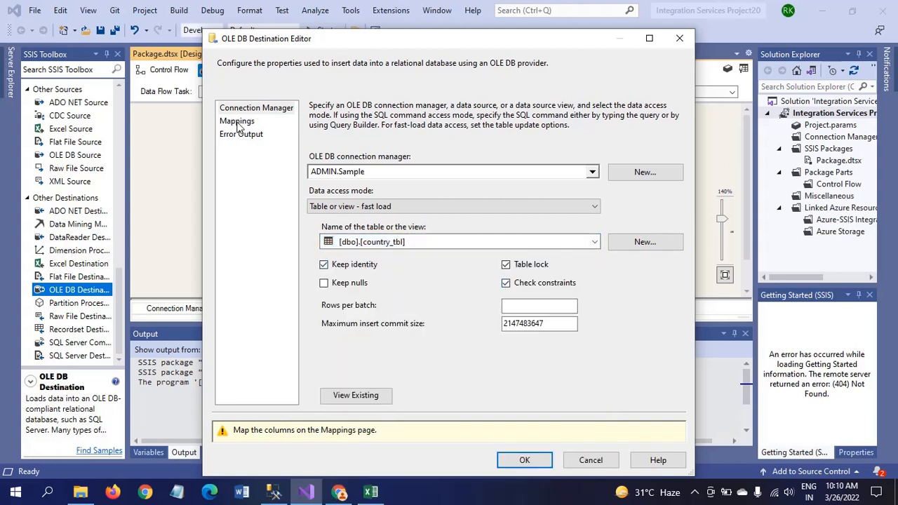
pyautogui.click(355, 397)
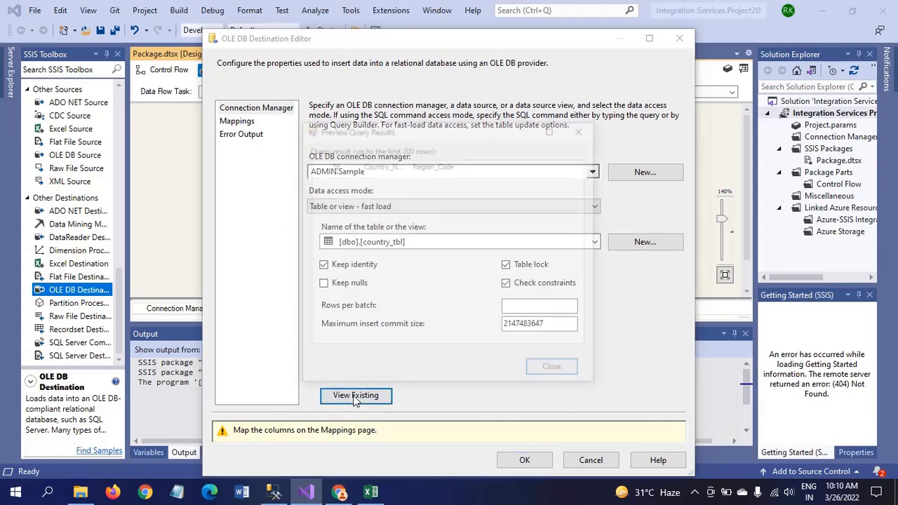
pyautogui.click(582, 131)
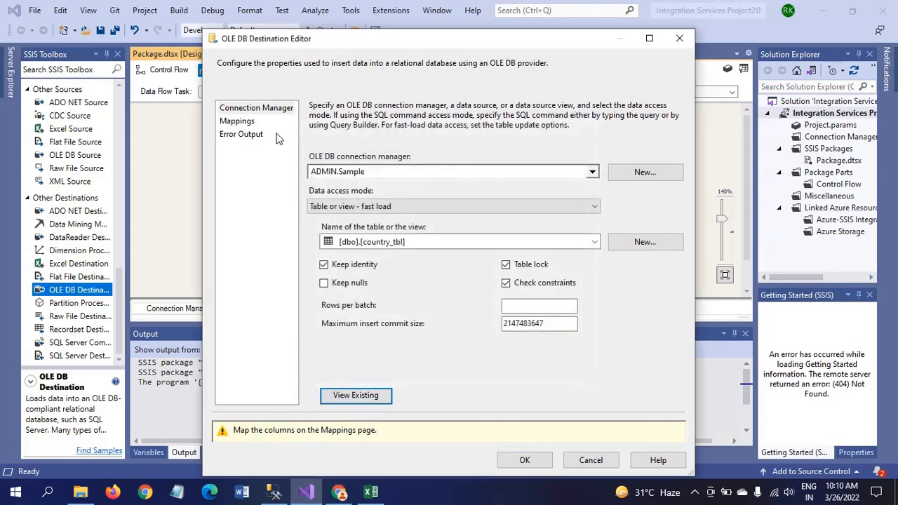
# Map Name to Country_Name and Region to Region_Code, then save the destination settings
pyautogui.click(240, 122)
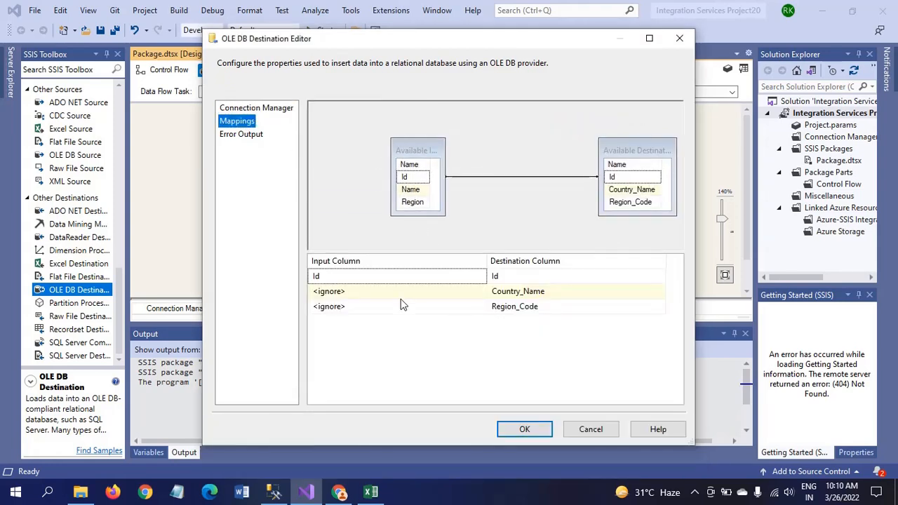
pyautogui.click(372, 293)
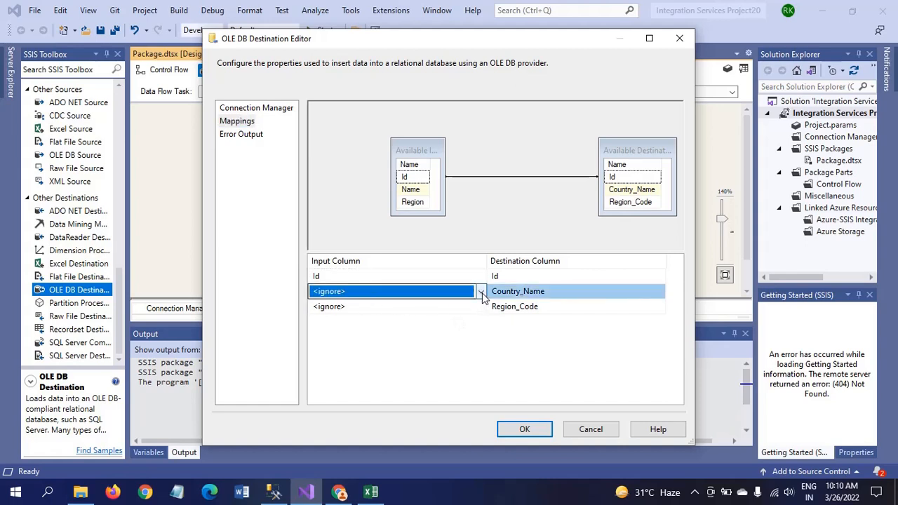
pyautogui.click(481, 293)
pyautogui.click(357, 316)
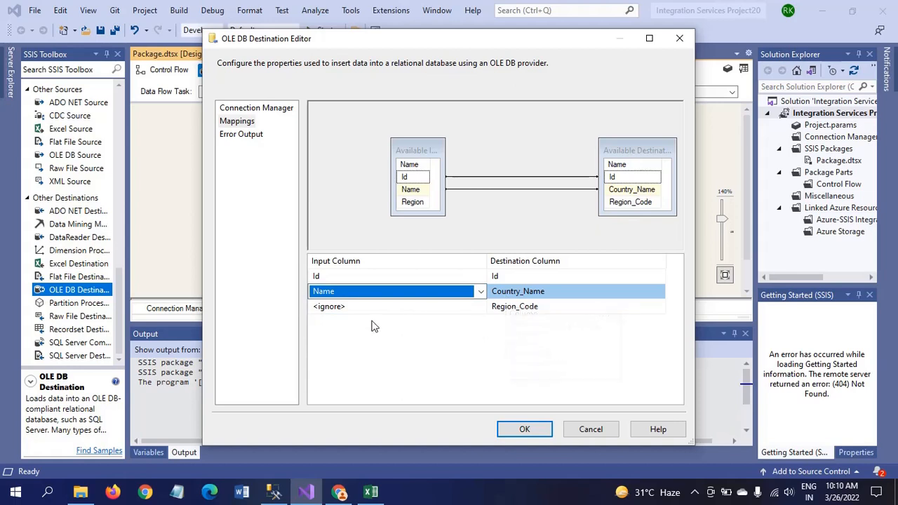
pyautogui.click(367, 307)
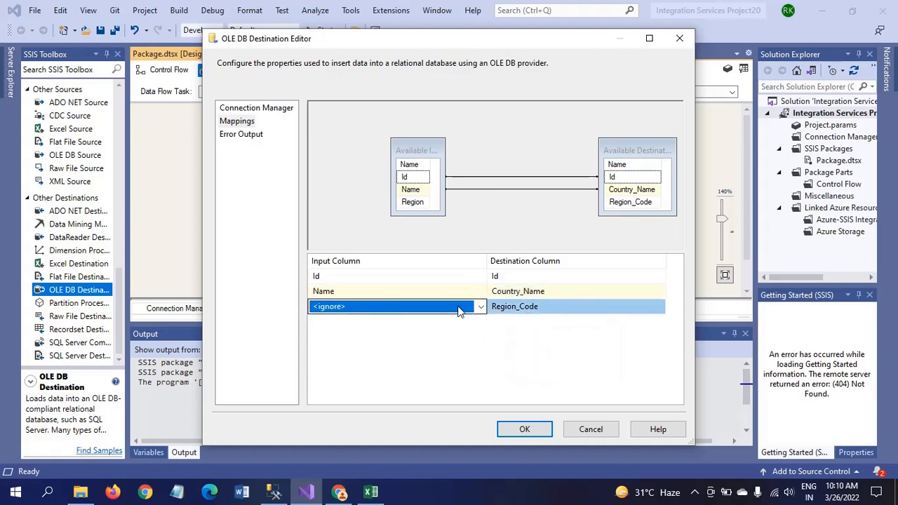
pyautogui.click(481, 307)
pyautogui.click(355, 333)
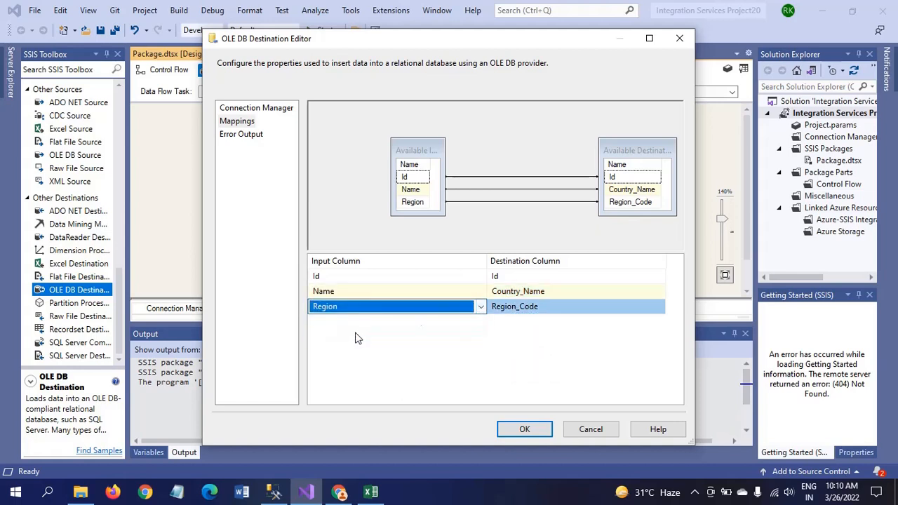
pyautogui.click(518, 351)
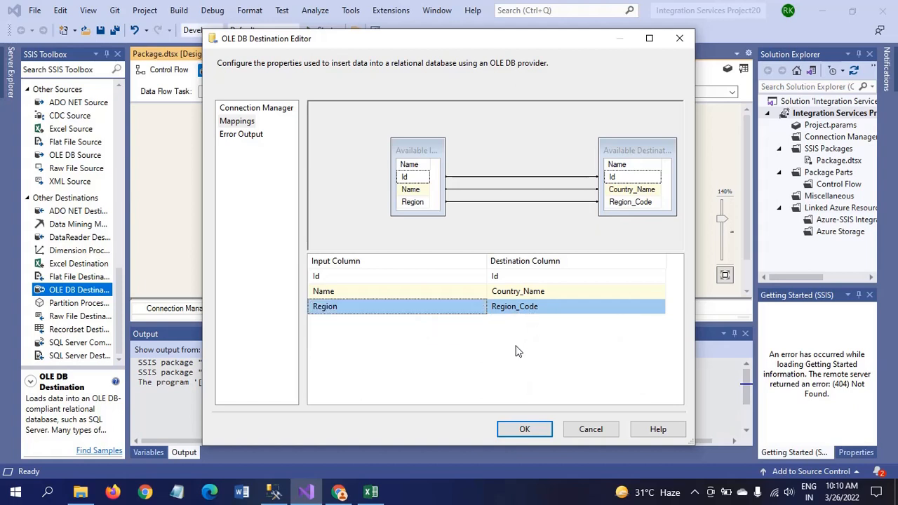
pyautogui.click(524, 430)
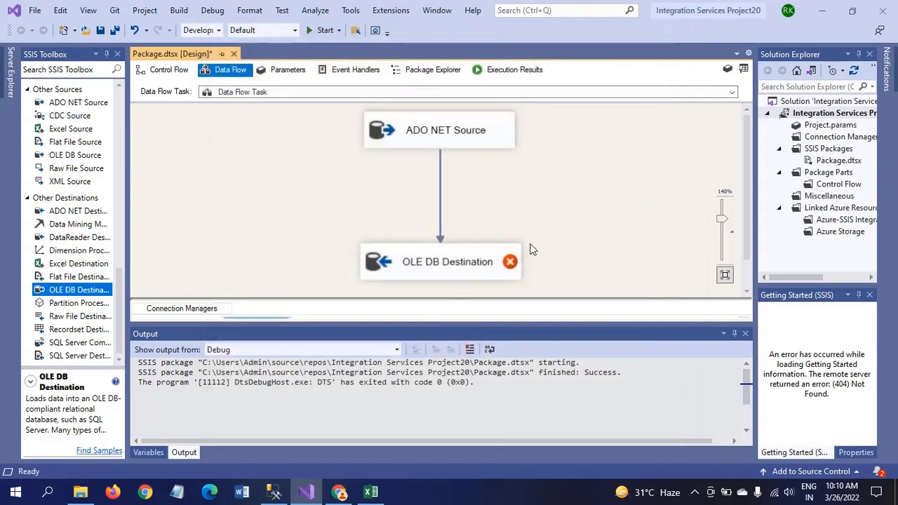
pyautogui.moveTo(457, 269)
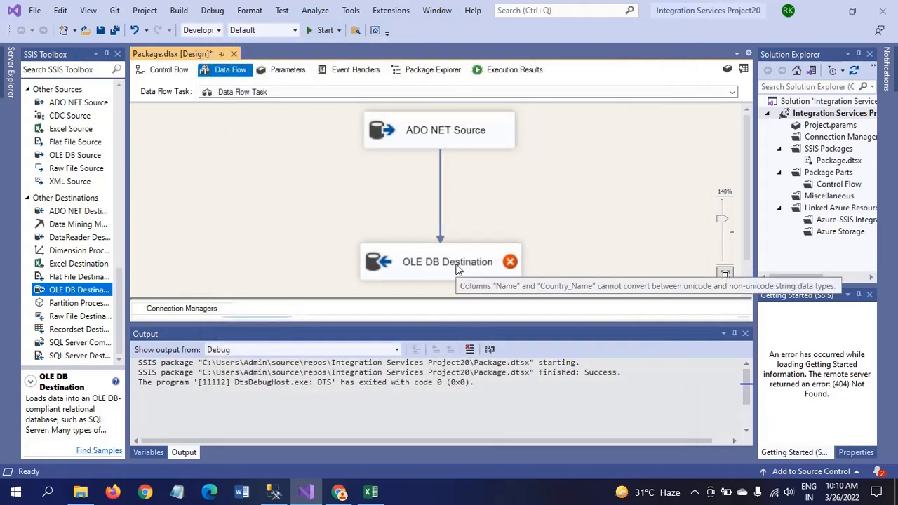
pyautogui.doubleClick(457, 269)
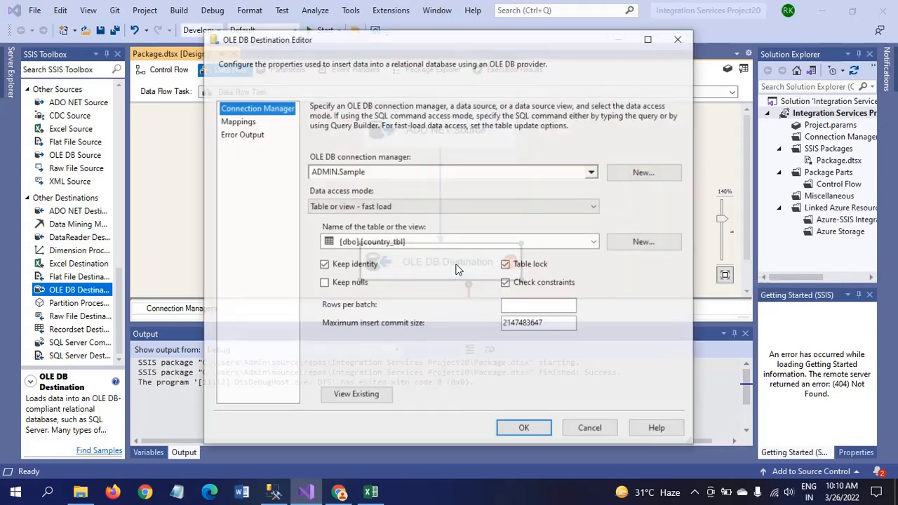
pyautogui.click(237, 122)
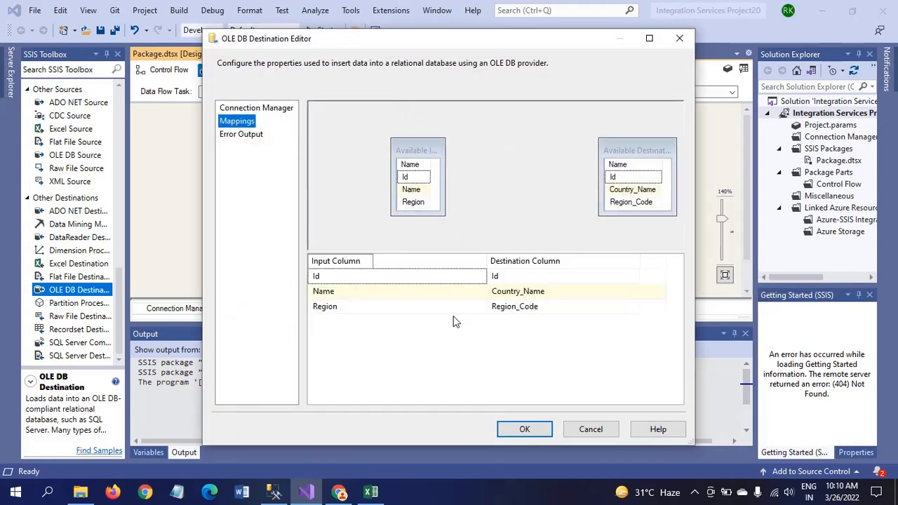
pyautogui.moveTo(334, 296)
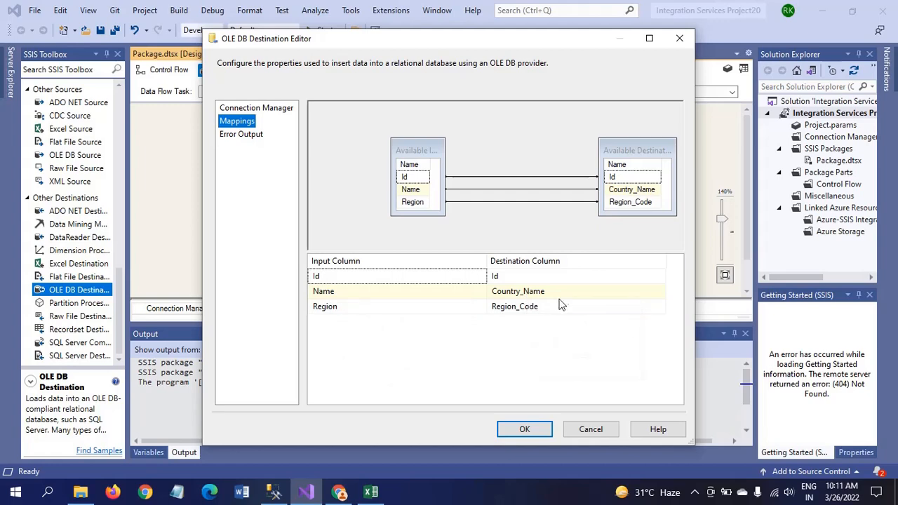
pyautogui.click(679, 38)
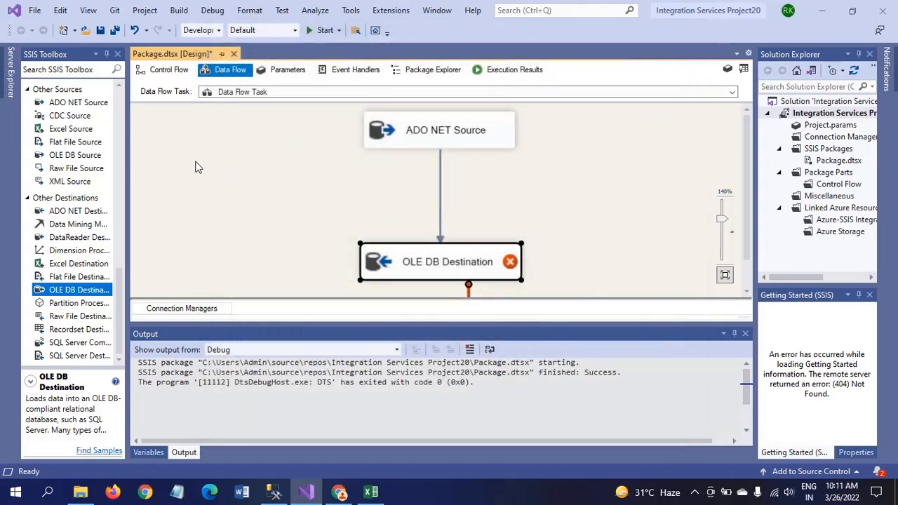
# Delete the source-to-destination path and feed the ADO NET Source into a new Data Conversion transform
pyautogui.click(440, 190)
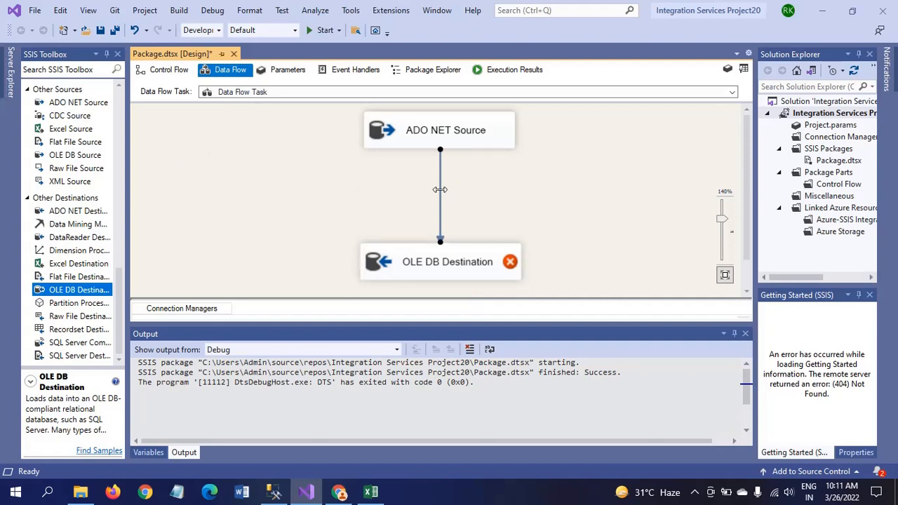
pyautogui.press('Delete')
pyautogui.click(121, 108)
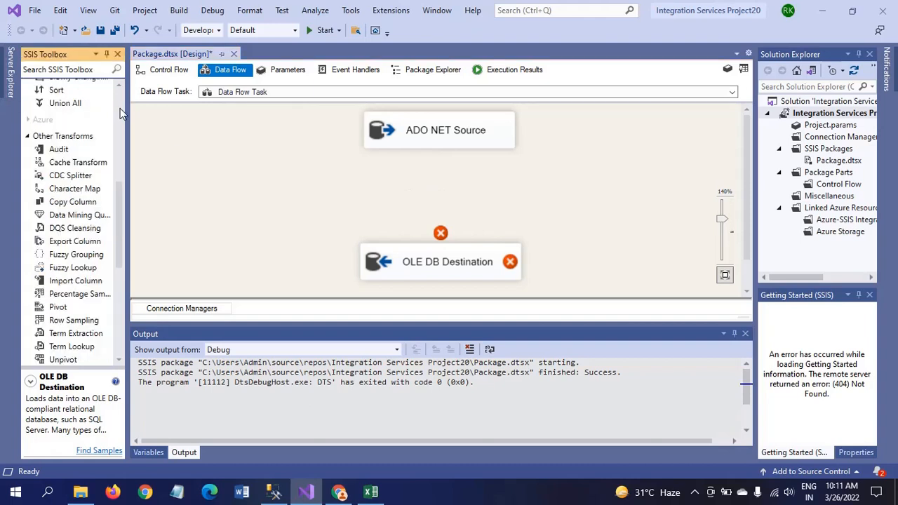
pyautogui.click(120, 109)
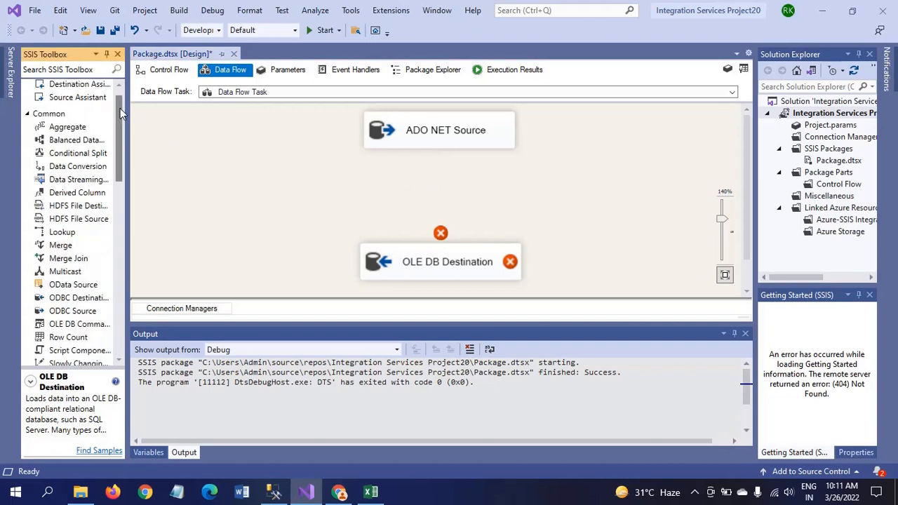
pyautogui.click(59, 168)
pyautogui.moveTo(65, 172); pyautogui.dragTo(599, 196)
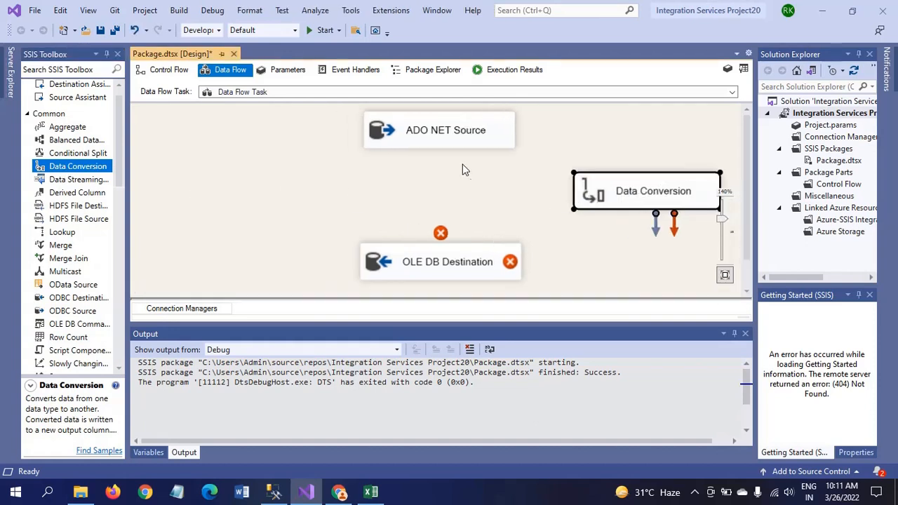
pyautogui.click(445, 142)
pyautogui.moveTo(443, 163); pyautogui.dragTo(628, 211)
# Select the Name and Region input columns in the Data Conversion editor
pyautogui.doubleClick(595, 195)
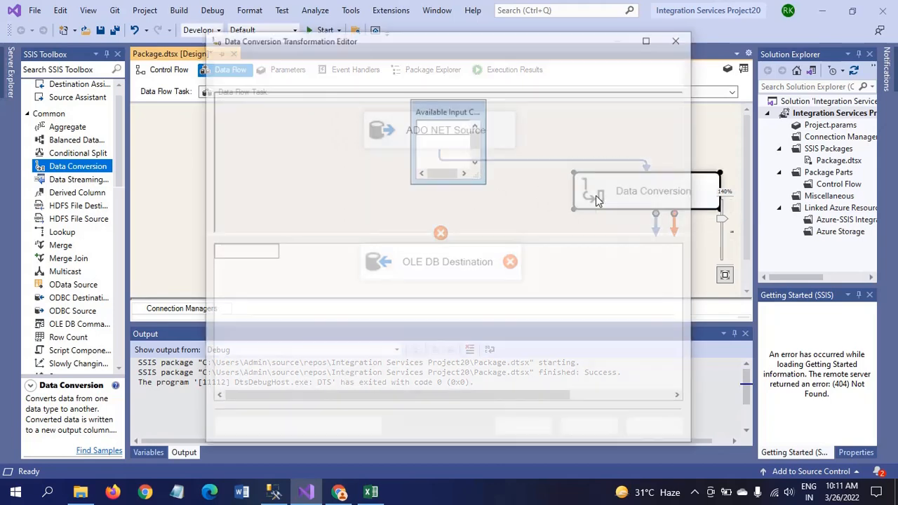
pyautogui.click(475, 162)
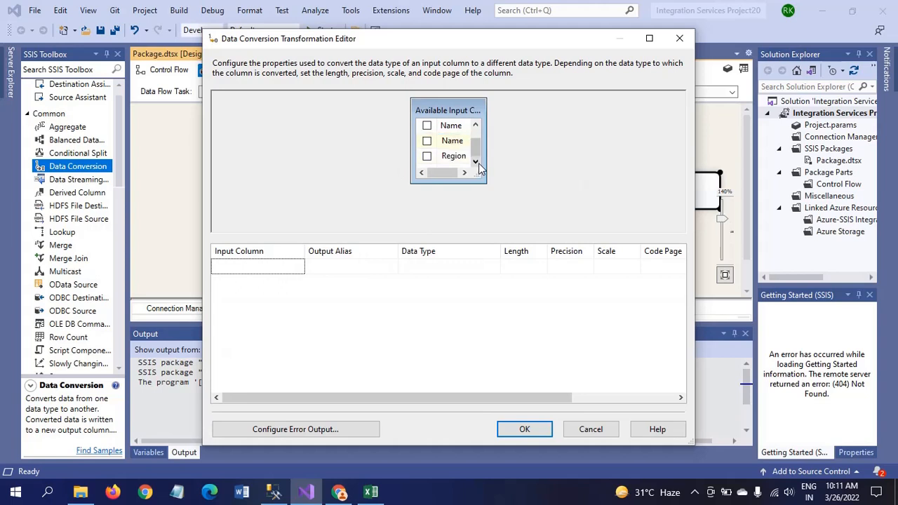
pyautogui.click(427, 140)
pyautogui.click(427, 156)
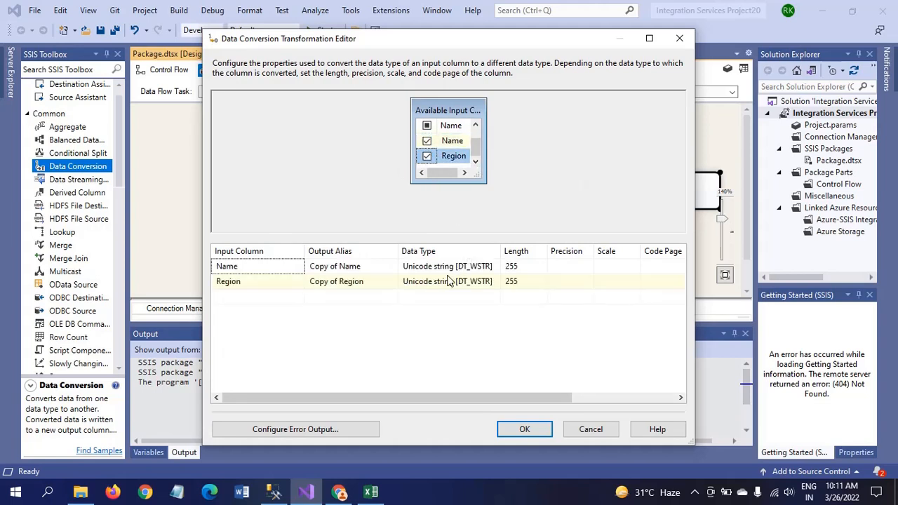
# Set the data type of both Copy of Name and Copy of Region to string [DT_STR]
pyautogui.click(488, 268)
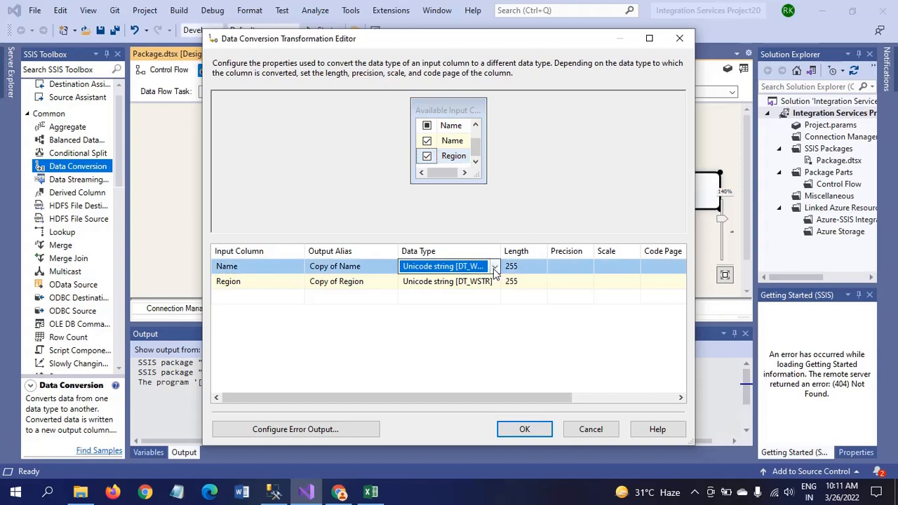
pyautogui.click(495, 267)
pyautogui.click(494, 268)
pyautogui.click(495, 269)
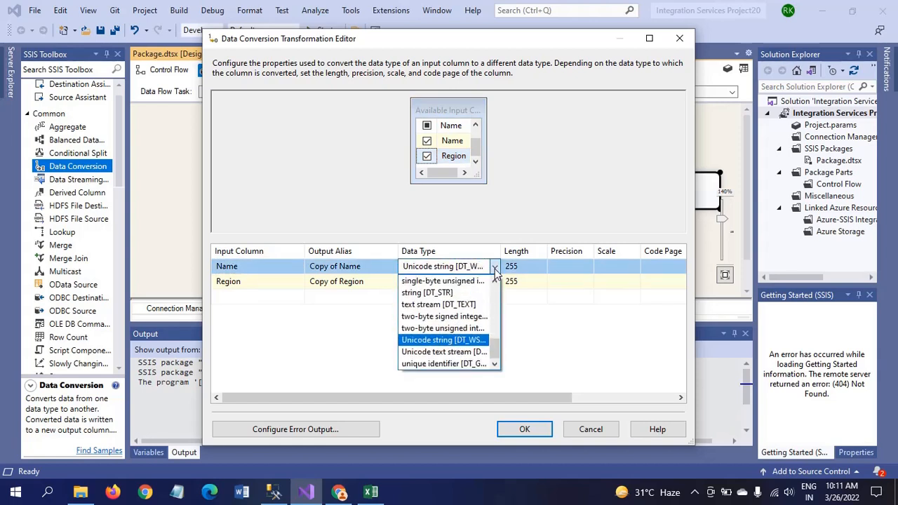
pyautogui.click(470, 296)
pyautogui.click(456, 281)
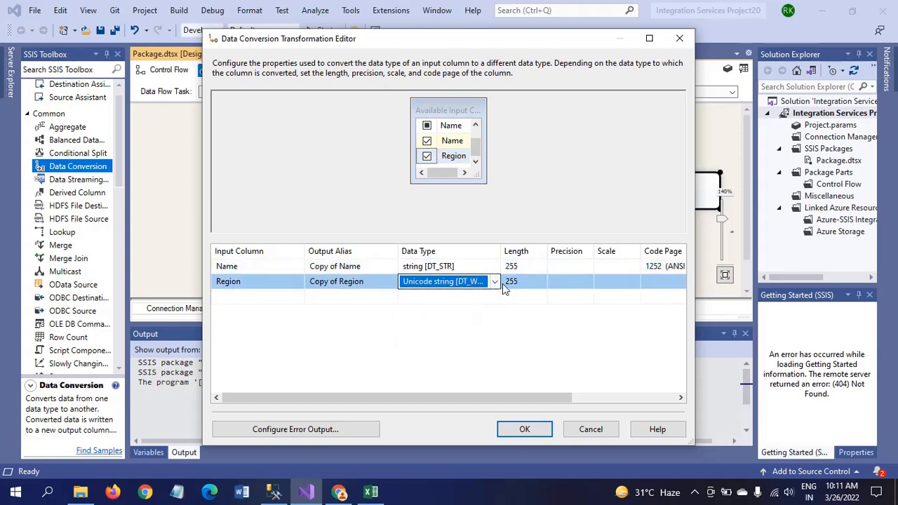
pyautogui.click(495, 282)
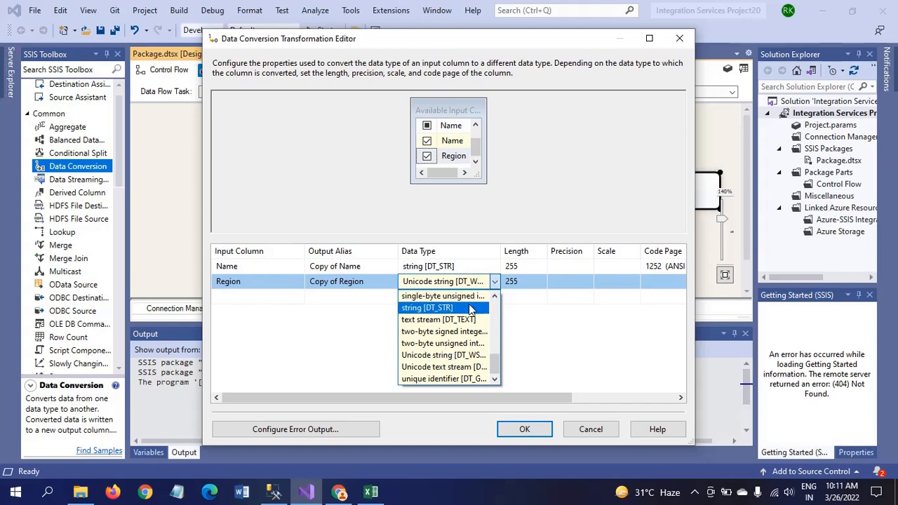
pyautogui.click(435, 308)
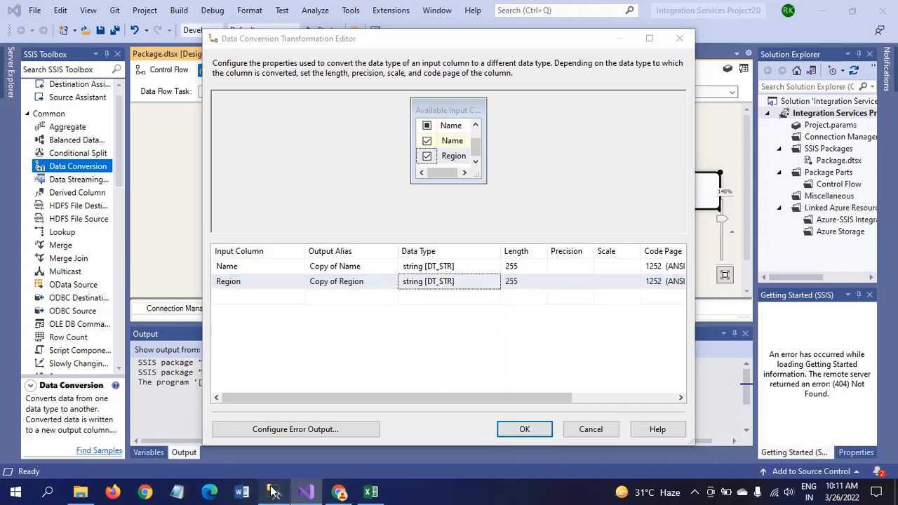
pyautogui.click(273, 492)
# Run sp_help on country_tbl with Alt+F1, showing Country_Name varchar(50) and Region_Code varchar(20)
pyautogui.doubleClick(453, 109)
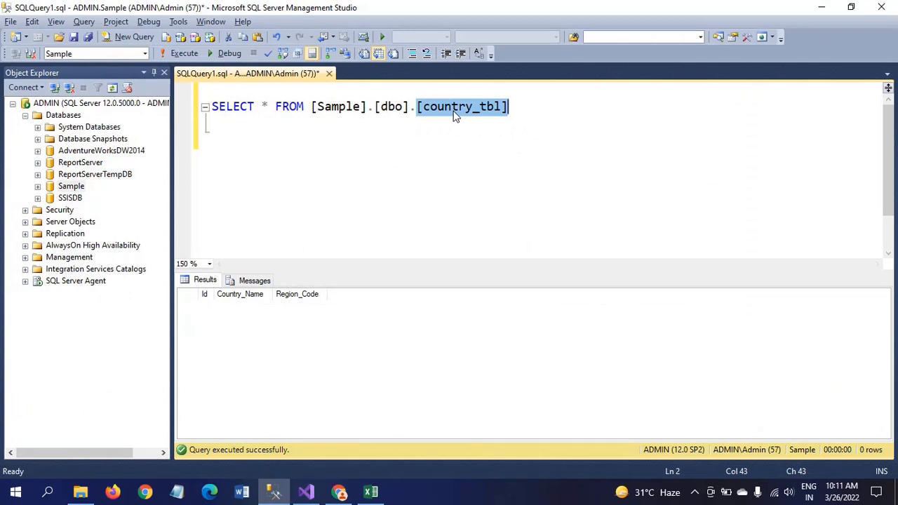
pyautogui.hotkey('alt', 'F1')
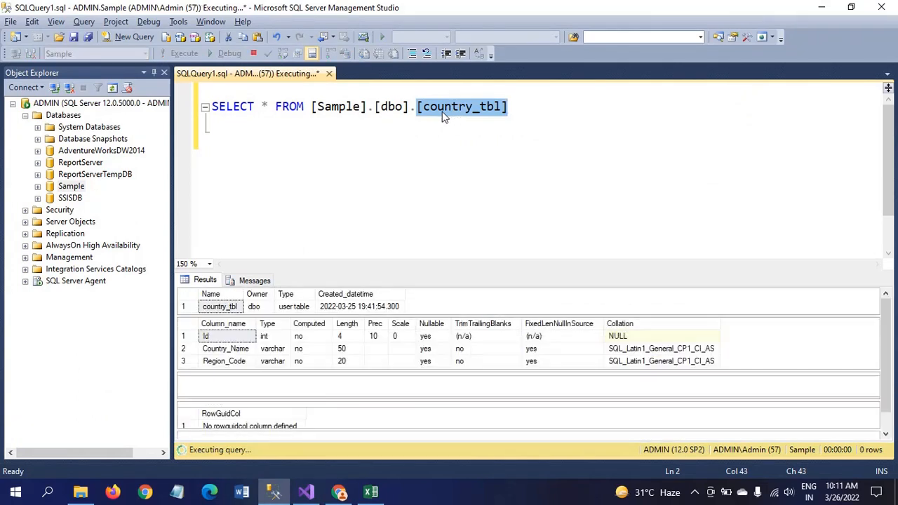
pyautogui.click(614, 103)
# Set the converted Name length to 50 and Region length to 20, and apply the conversion
pyautogui.hotkey('alt', 'Tab')
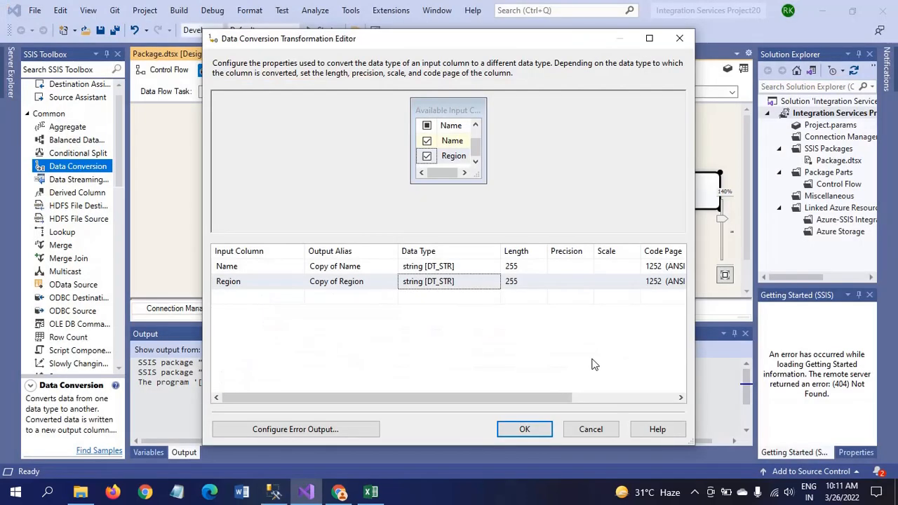
pyautogui.click(527, 268)
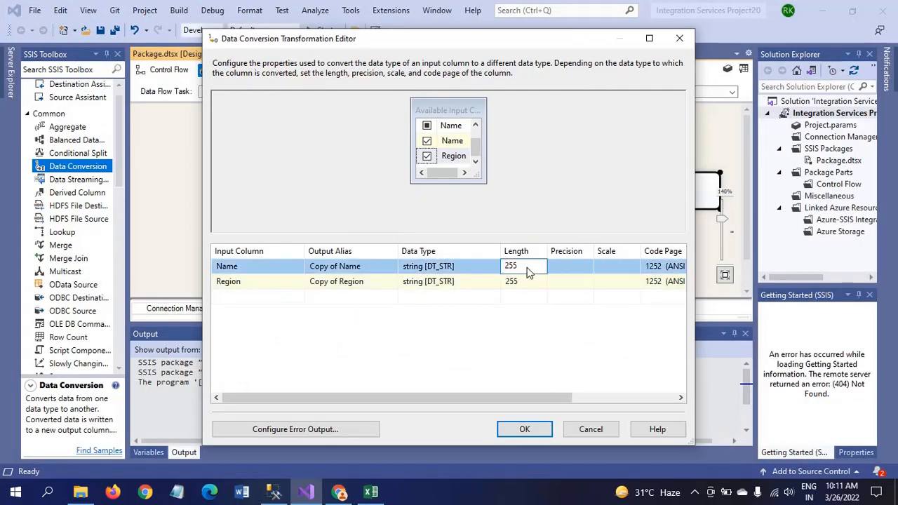
pyautogui.press('BackSpace')
pyautogui.press('BackSpace')
pyautogui.write('50')
pyautogui.click(533, 281)
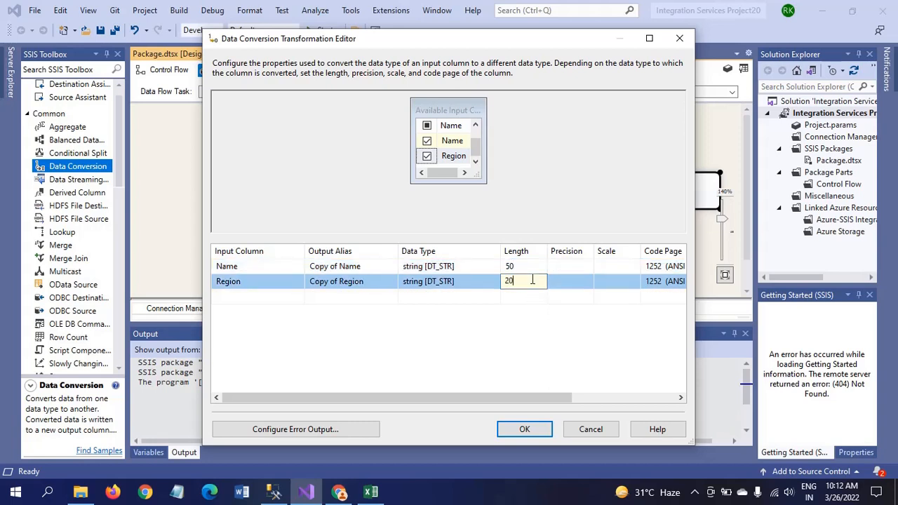
pyautogui.click(380, 335)
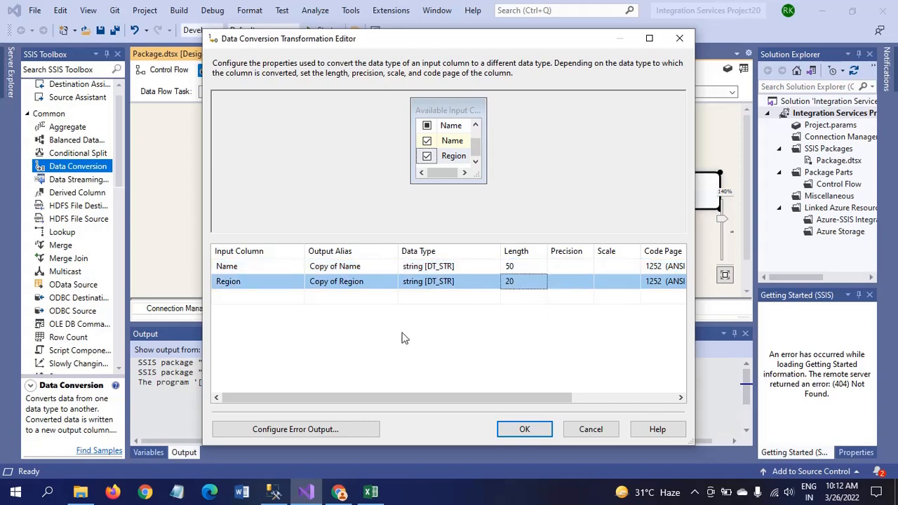
pyautogui.click(520, 431)
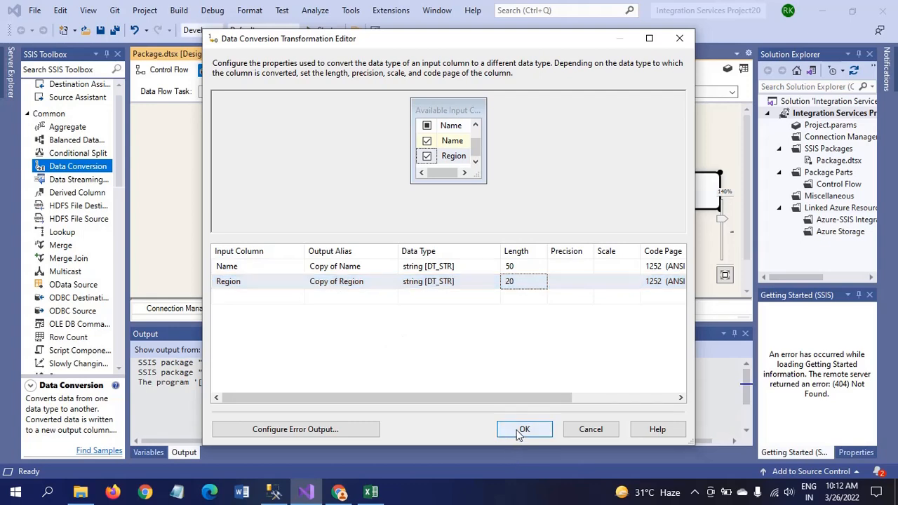
pyautogui.click(525, 217)
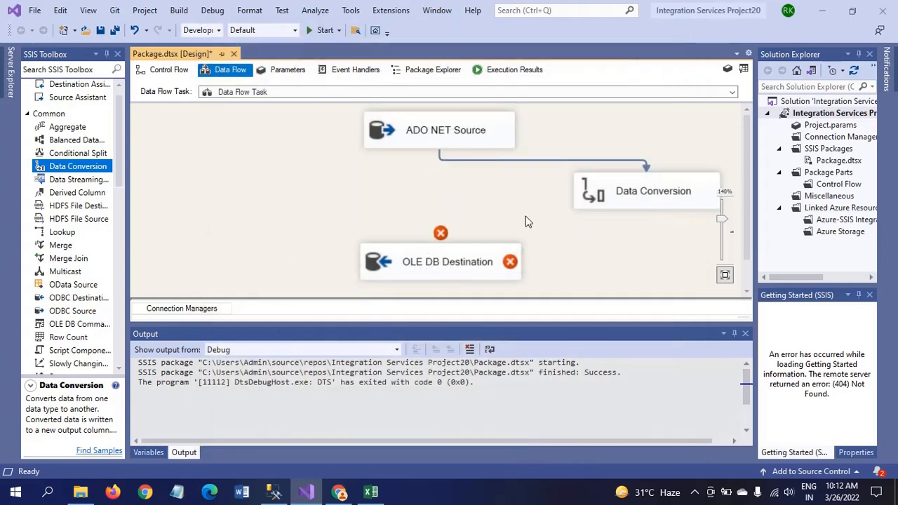
pyautogui.click(645, 206)
# Connect Data Conversion to OLE DB Destination, mapping Copy of Name→Country_Name and Copy of Region→Region_Code
pyautogui.moveTo(655, 226); pyautogui.dragTo(448, 243)
pyautogui.doubleClick(419, 261)
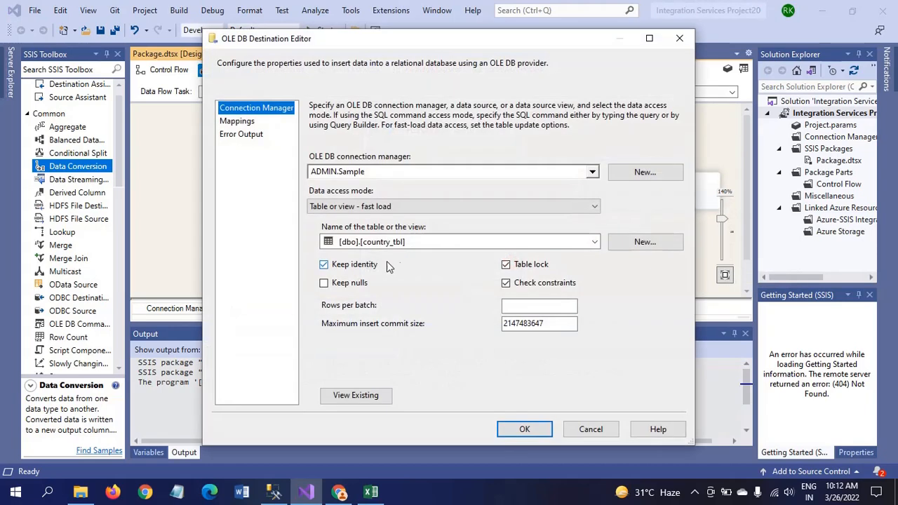
pyautogui.click(235, 123)
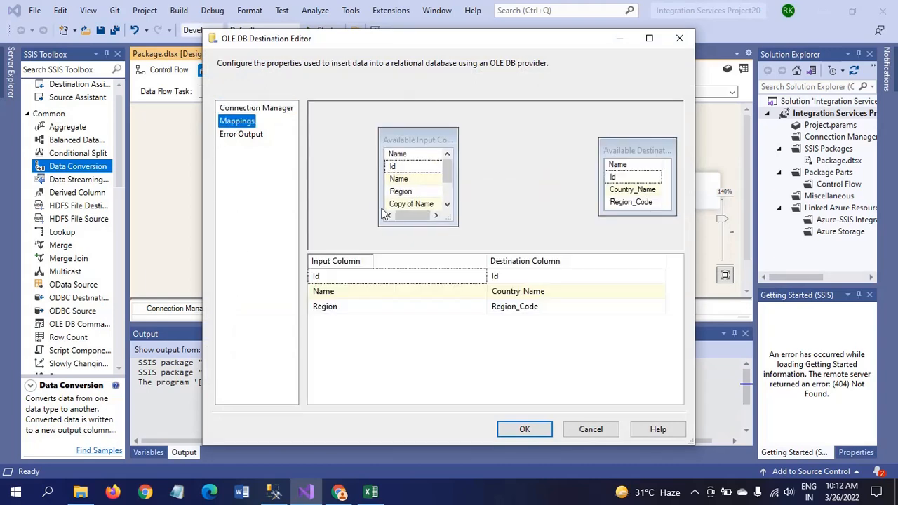
pyautogui.click(405, 295)
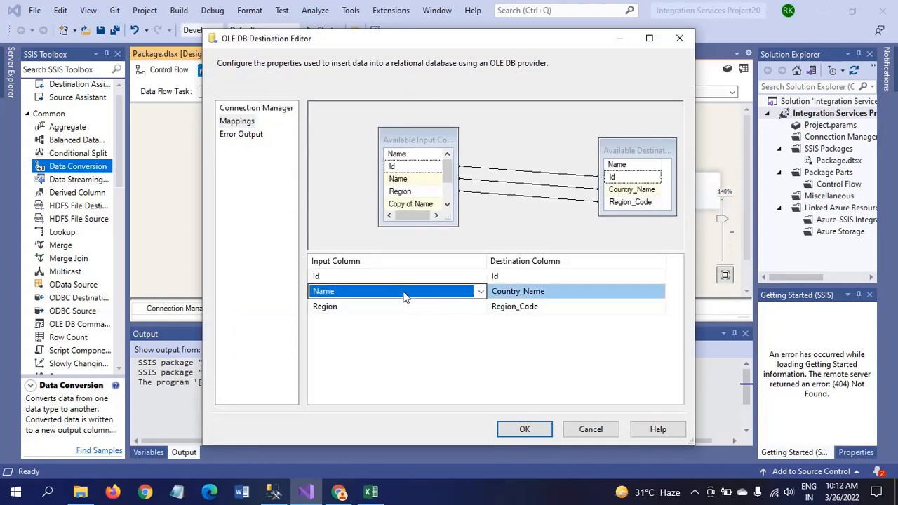
pyautogui.click(481, 292)
pyautogui.click(346, 330)
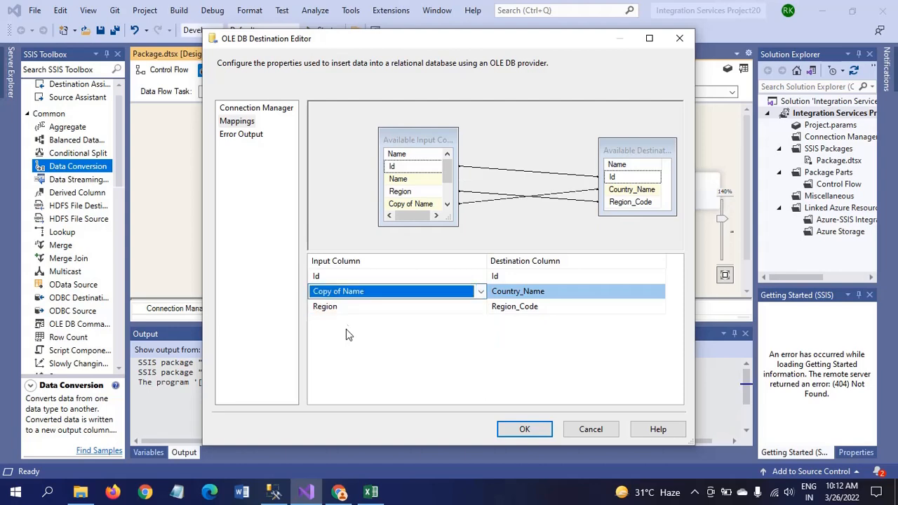
pyautogui.click(344, 306)
pyautogui.click(356, 357)
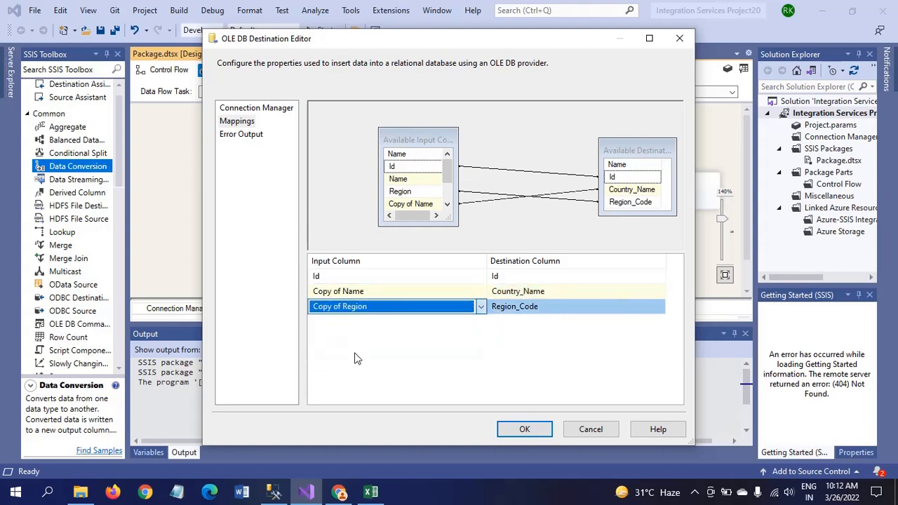
pyautogui.click(524, 429)
pyautogui.click(277, 225)
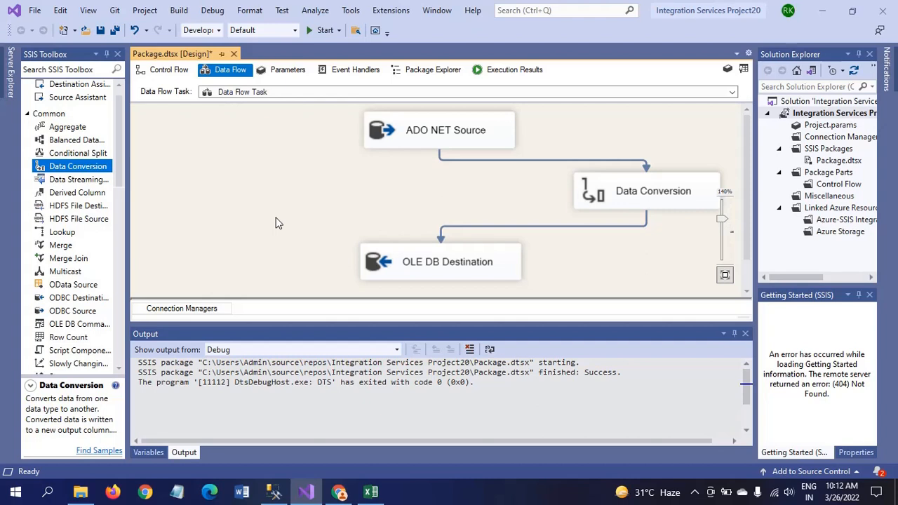
# Show the Data Flow Task's properties in the Control Flow view
pyautogui.click(171, 72)
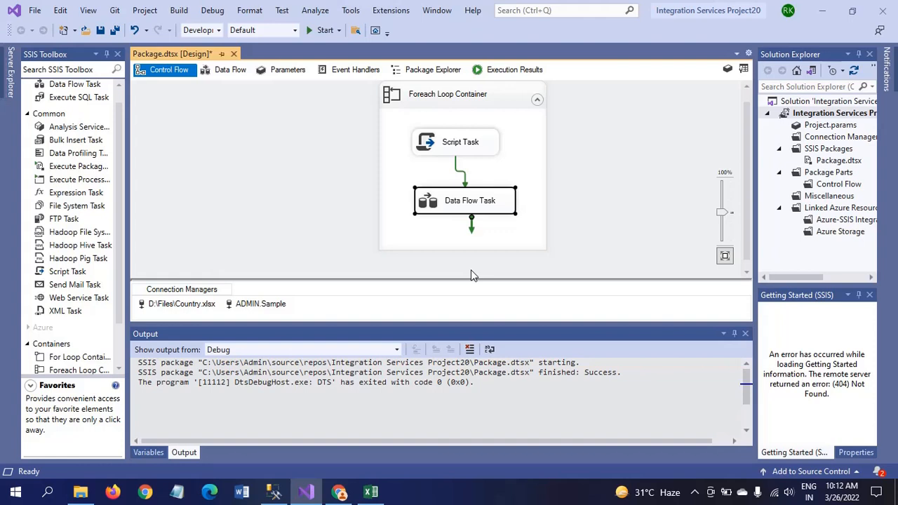
pyautogui.rightClick(501, 212)
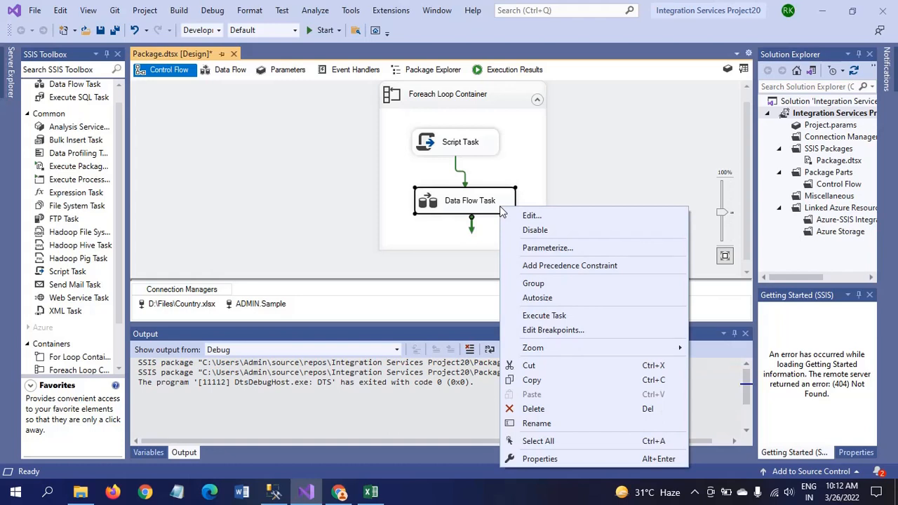
pyautogui.click(544, 458)
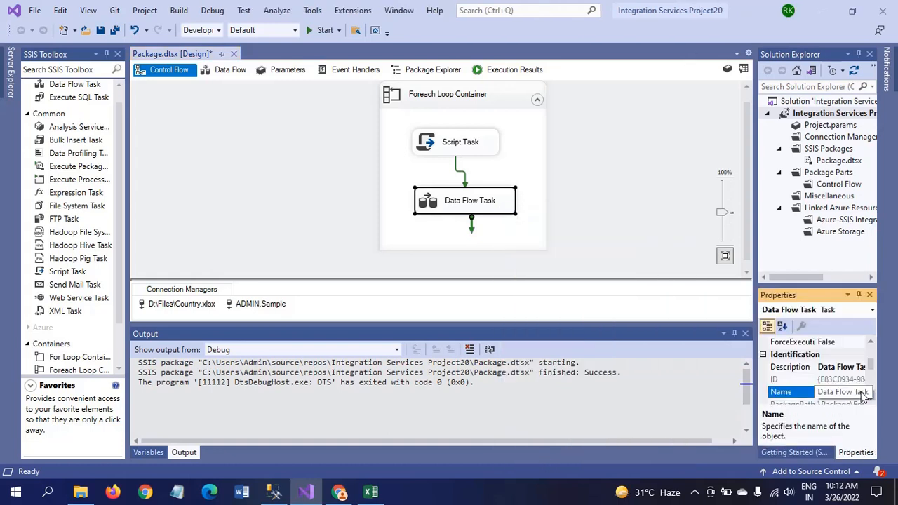
pyautogui.moveTo(872, 364); pyautogui.dragTo(874, 357)
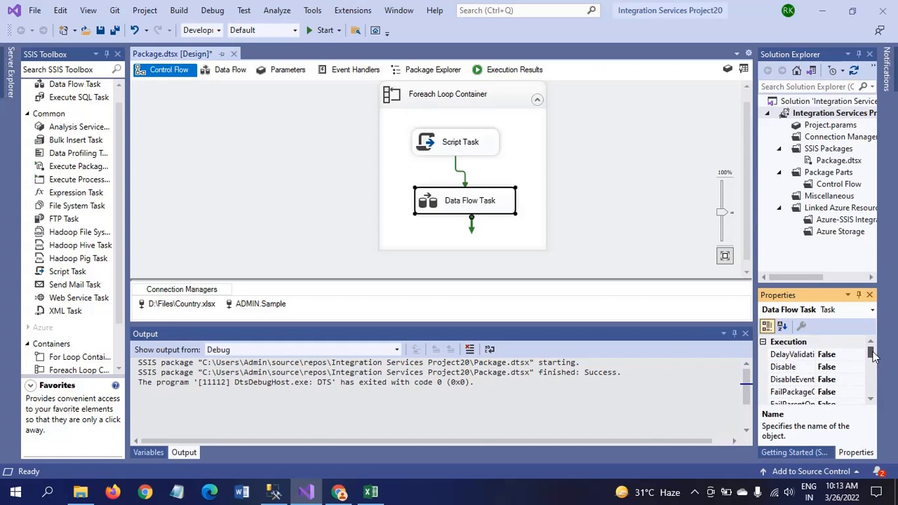
pyautogui.click(871, 400)
pyautogui.click(871, 400)
pyautogui.click(871, 399)
pyautogui.click(871, 399)
pyautogui.click(871, 399)
pyautogui.click(871, 399)
pyautogui.click(871, 400)
pyautogui.click(870, 399)
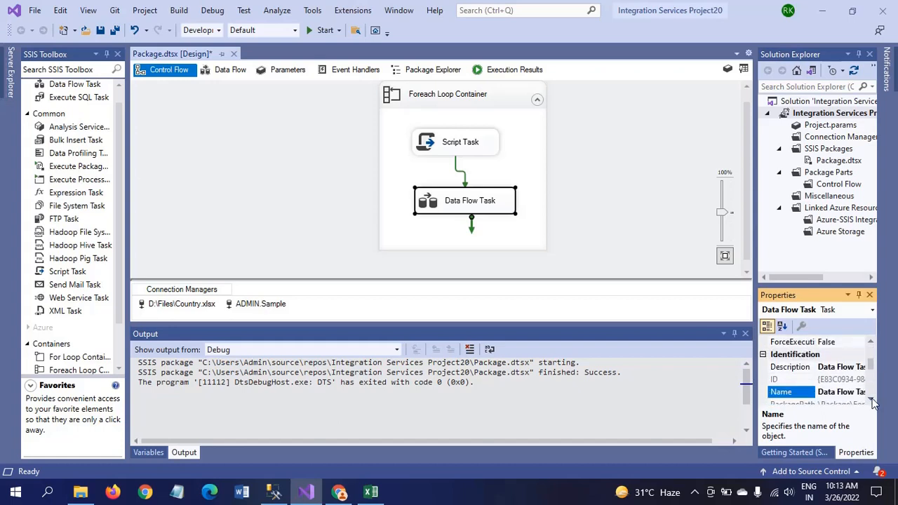
pyautogui.click(871, 399)
pyautogui.click(871, 399)
pyautogui.click(871, 399)
pyautogui.click(871, 399)
pyautogui.click(870, 399)
pyautogui.click(871, 399)
pyautogui.click(871, 399)
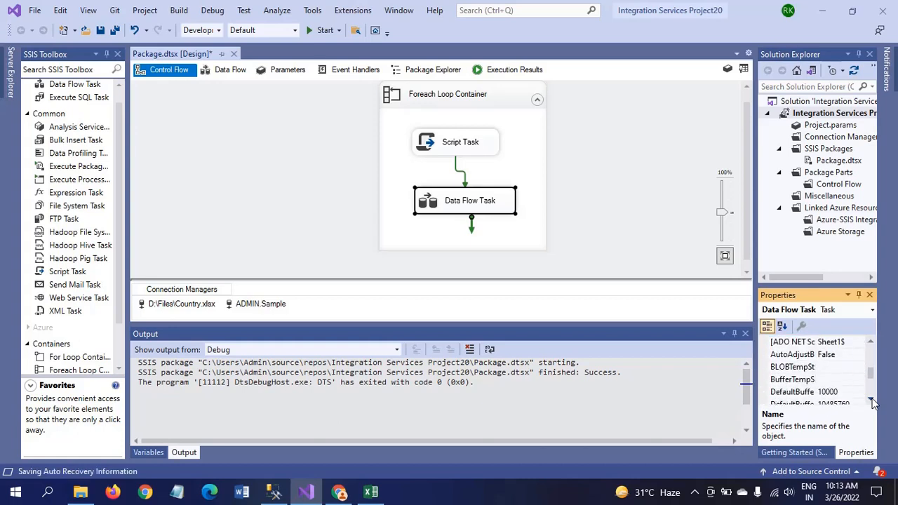
pyautogui.click(871, 399)
pyautogui.click(871, 399)
pyautogui.click(871, 399)
pyautogui.click(871, 399)
pyautogui.click(870, 399)
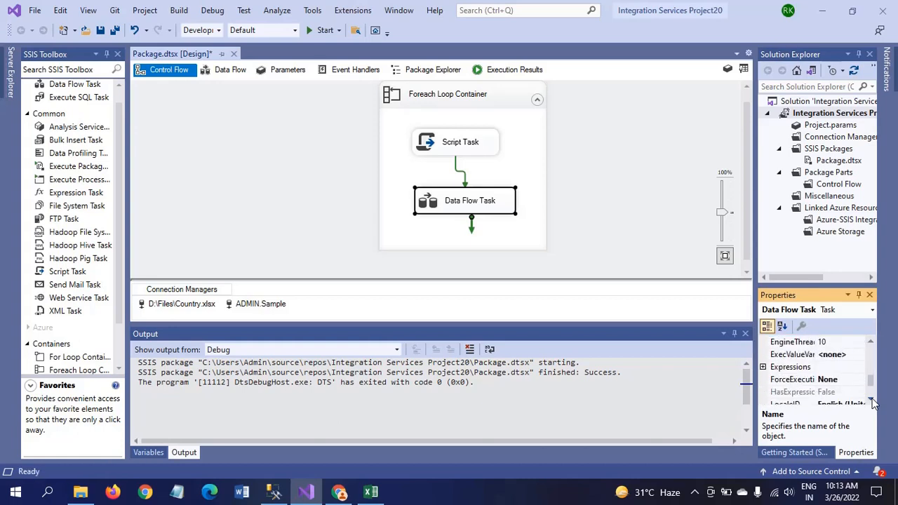
pyautogui.click(763, 366)
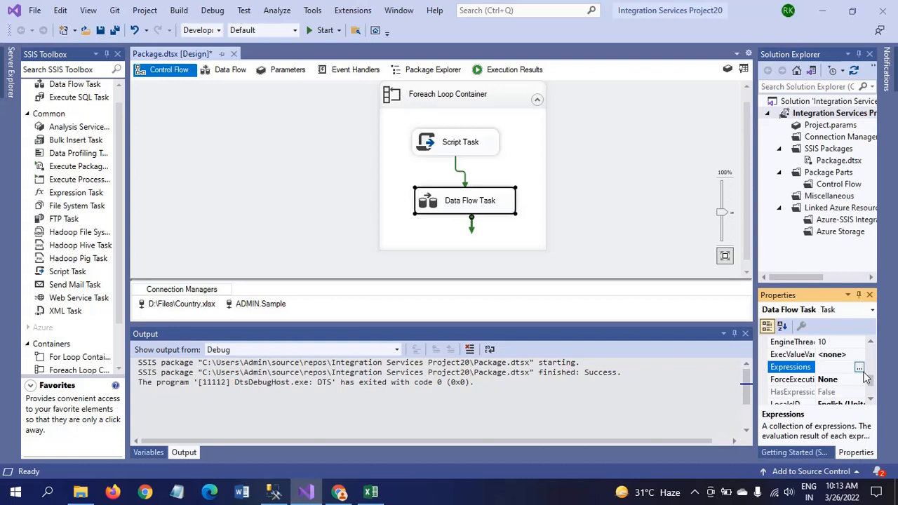
# Add a property expression entry for [ADO NET Source].[TableOrViewName]
pyautogui.click(859, 368)
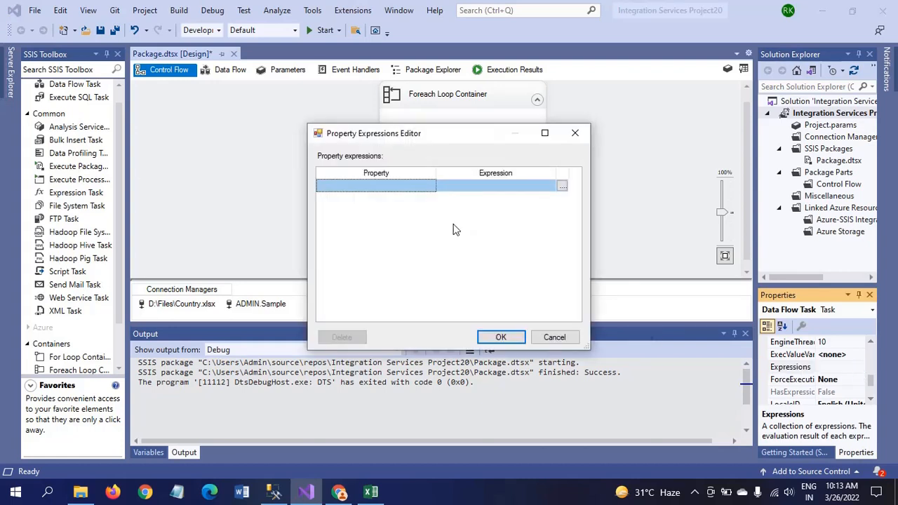
pyautogui.click(421, 192)
pyautogui.click(430, 187)
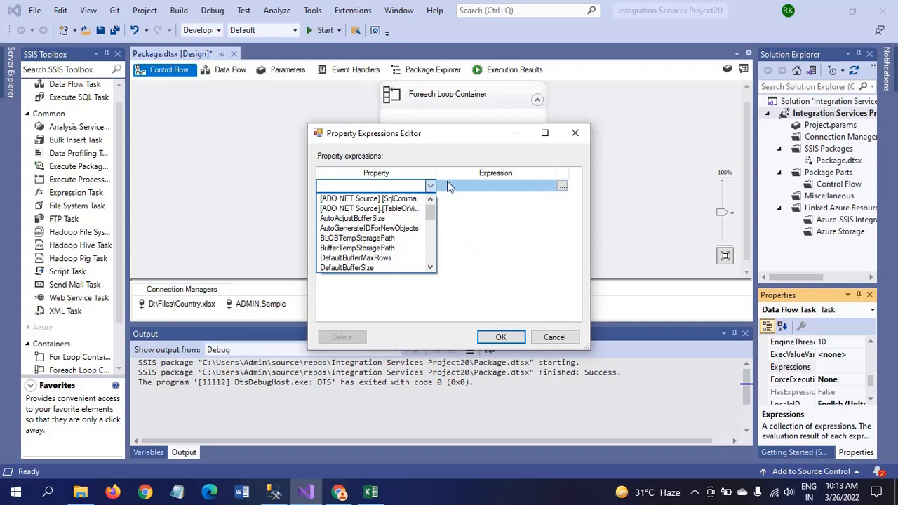
pyautogui.click(447, 200)
pyautogui.moveTo(435, 171); pyautogui.dragTo(516, 172)
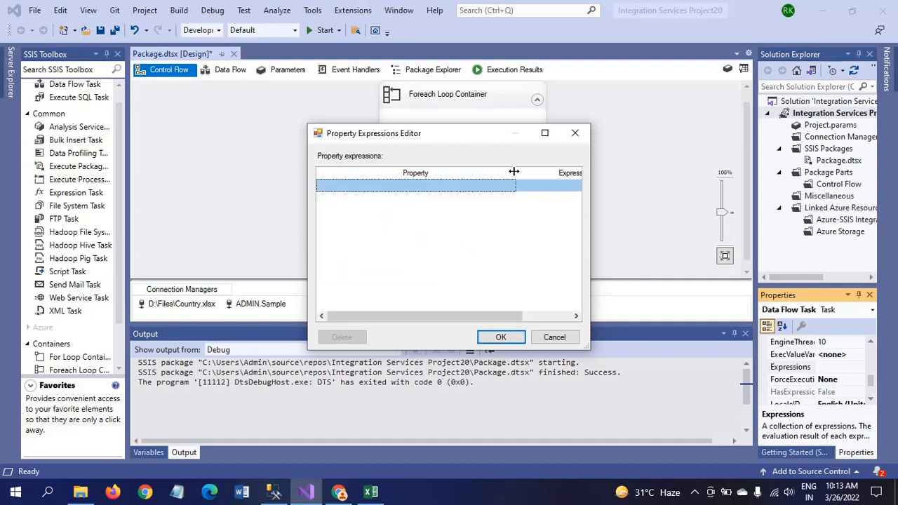
pyautogui.click(495, 191)
pyautogui.click(512, 188)
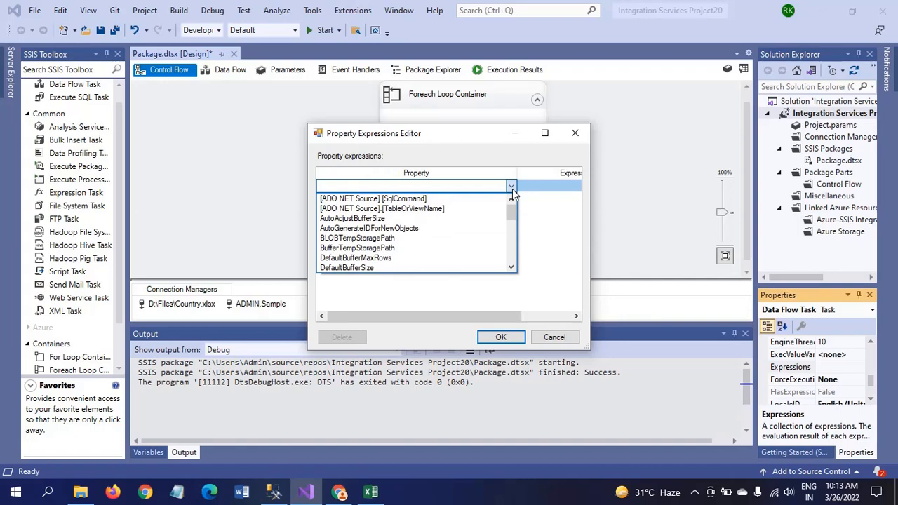
pyautogui.click(464, 212)
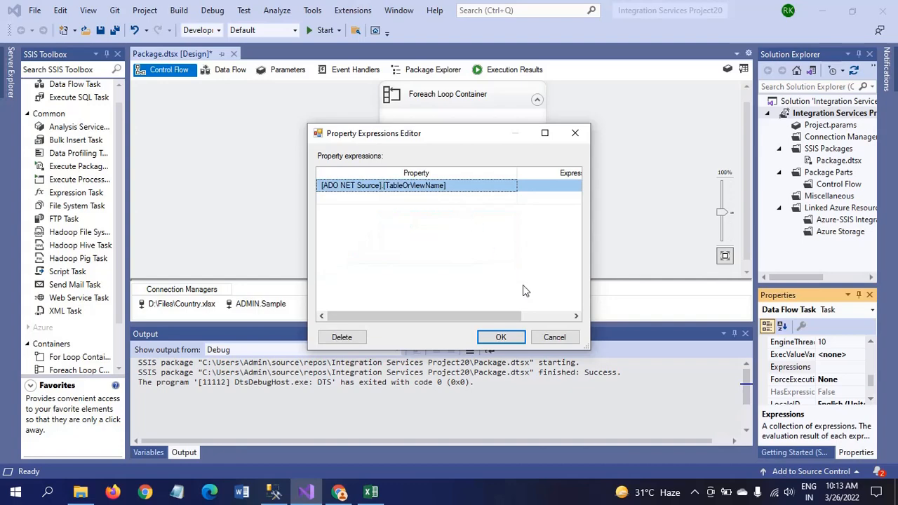
pyautogui.click(529, 319)
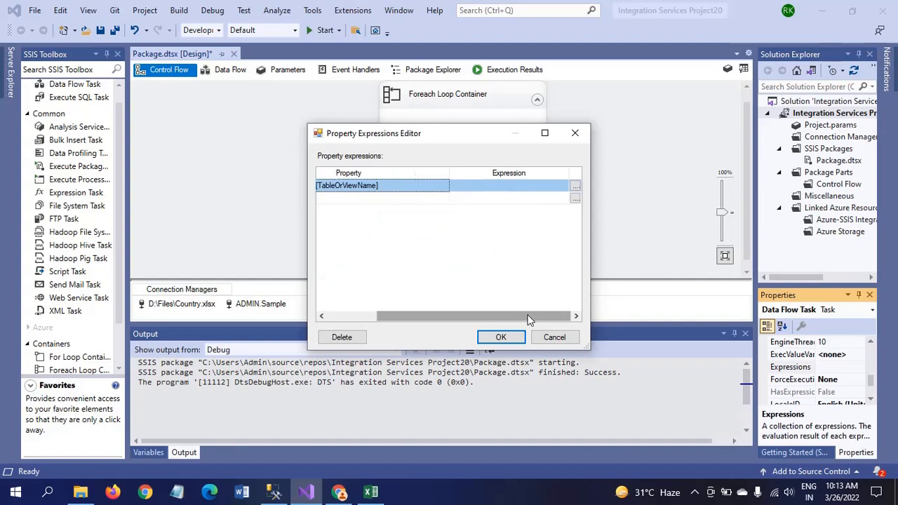
# Set the TableOrViewName expression to @[User::SheetName] and accept it
pyautogui.click(575, 187)
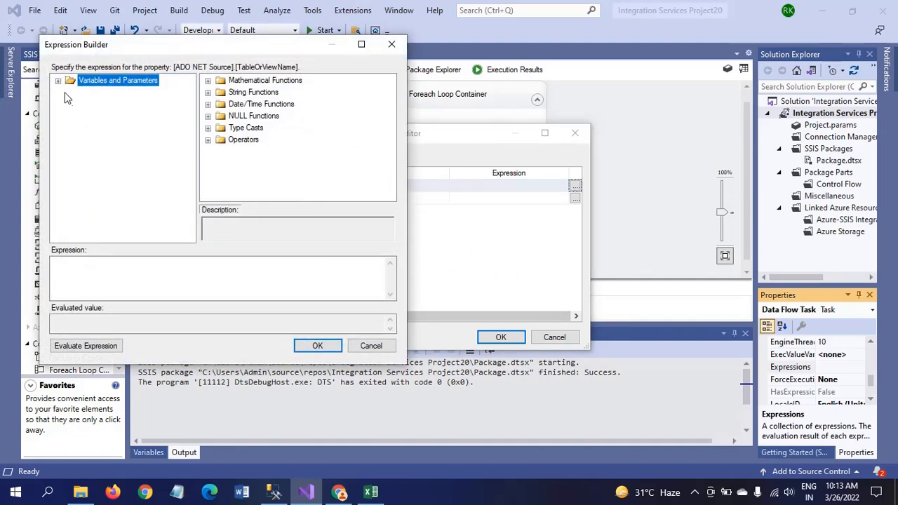
pyautogui.click(58, 81)
pyautogui.moveTo(128, 107); pyautogui.dragTo(132, 280)
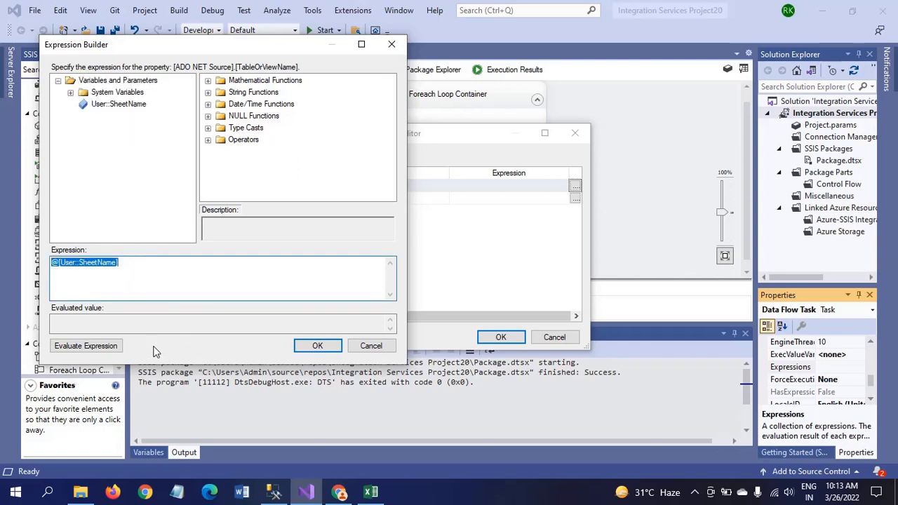
pyautogui.click(83, 348)
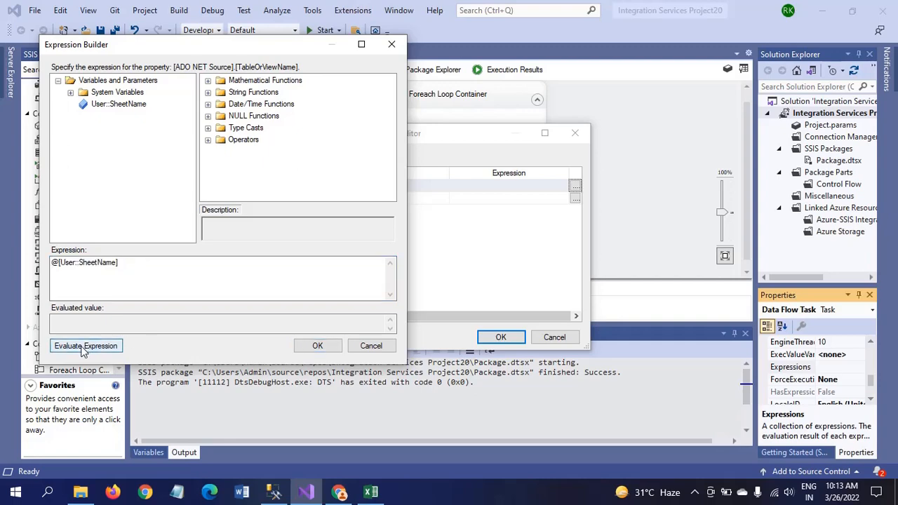
pyautogui.click(327, 347)
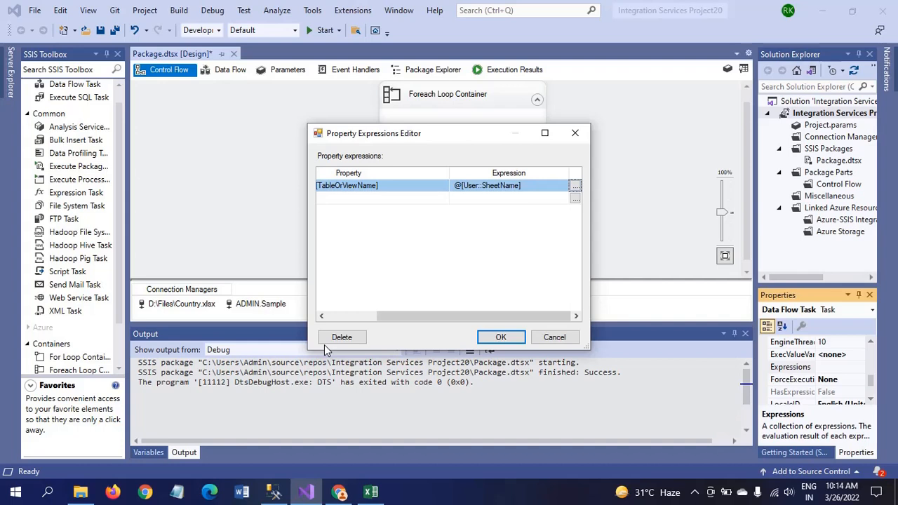
pyautogui.click(502, 340)
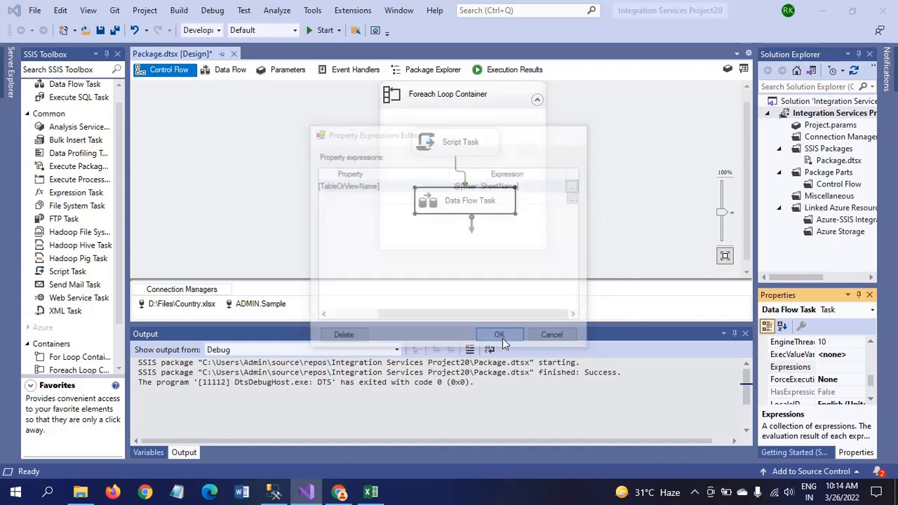
# Select and slightly reposition the Foreach Loop Container on the control flow canvas
pyautogui.click(272, 217)
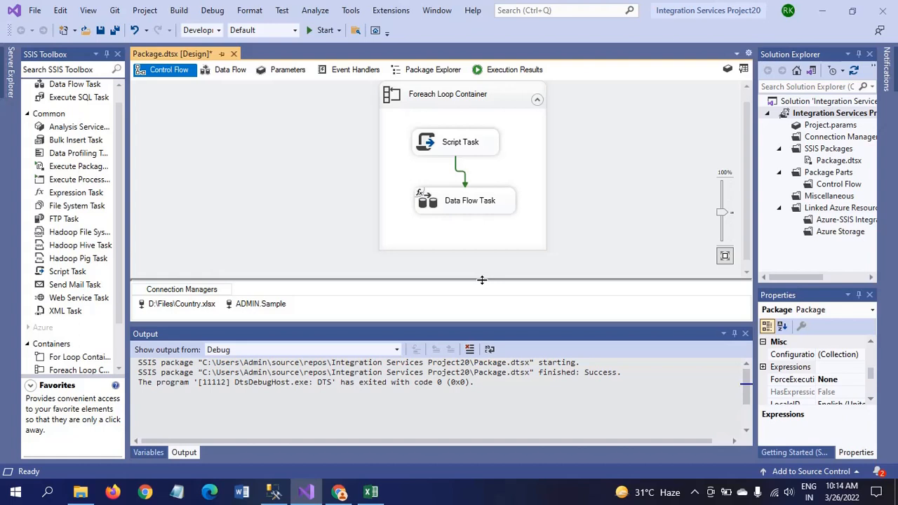
pyautogui.click(491, 103)
pyautogui.rightClick(490, 101)
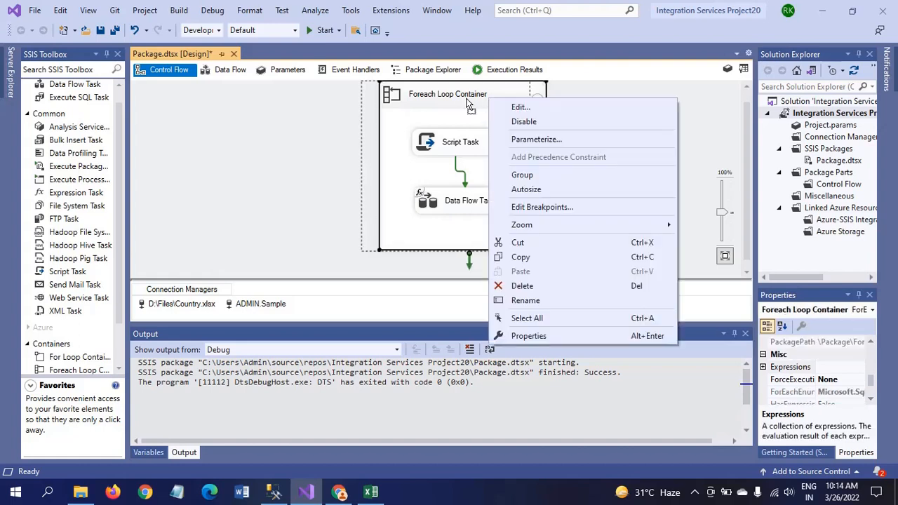
pyautogui.moveTo(467, 100); pyautogui.dragTo(468, 100)
pyautogui.click(654, 82)
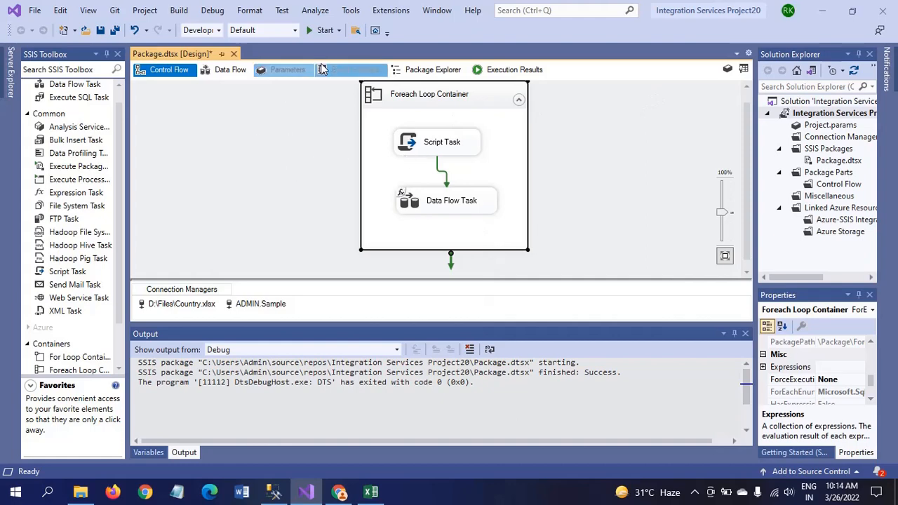
pyautogui.click(245, 152)
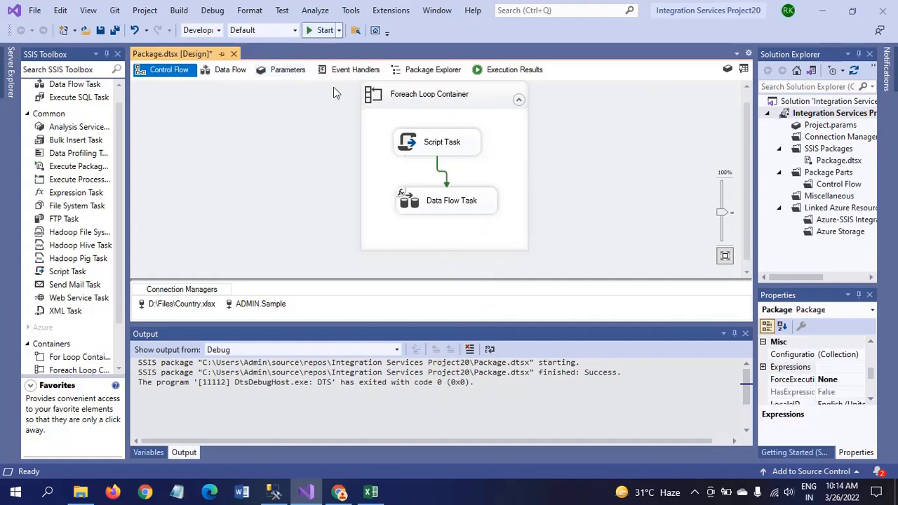
# Rerun SELECT * FROM country_tbl in SSMS to confirm 0 rows, then return to Visual Studio
pyautogui.click(274, 492)
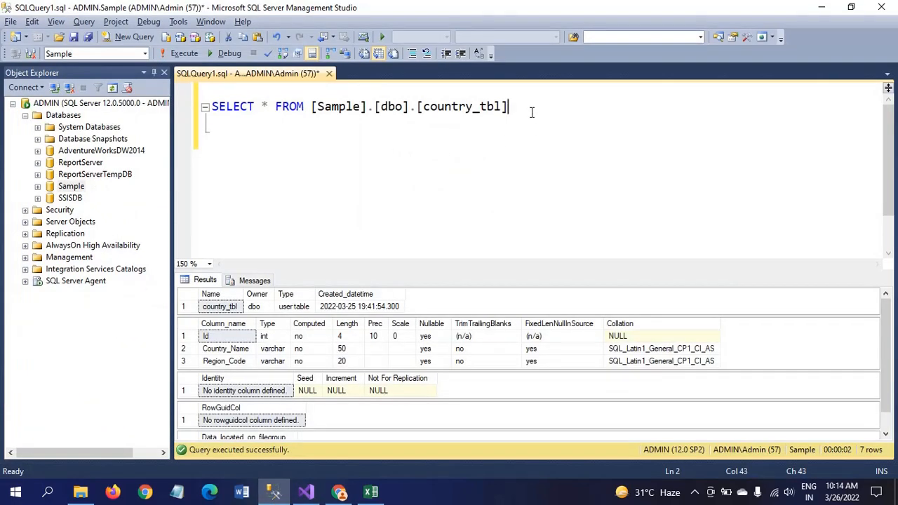
pyautogui.hotkey('ctrl', 'a')
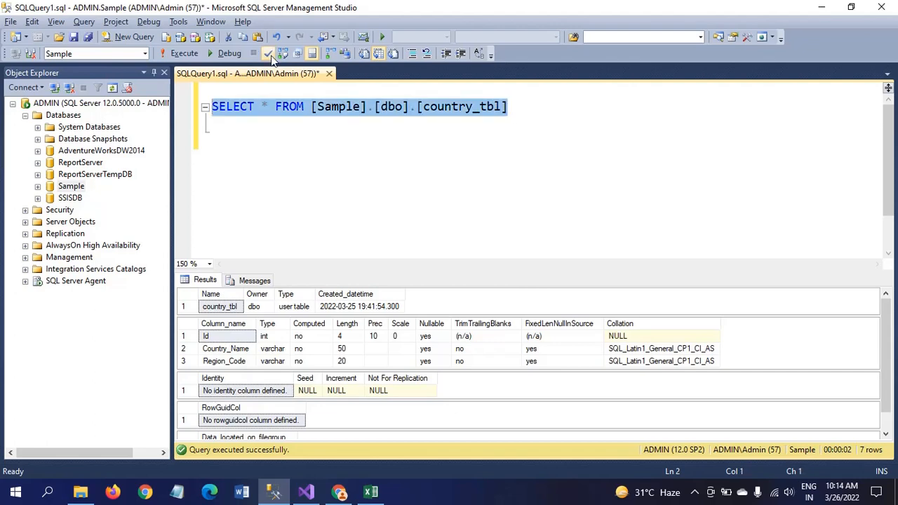
pyautogui.click(179, 53)
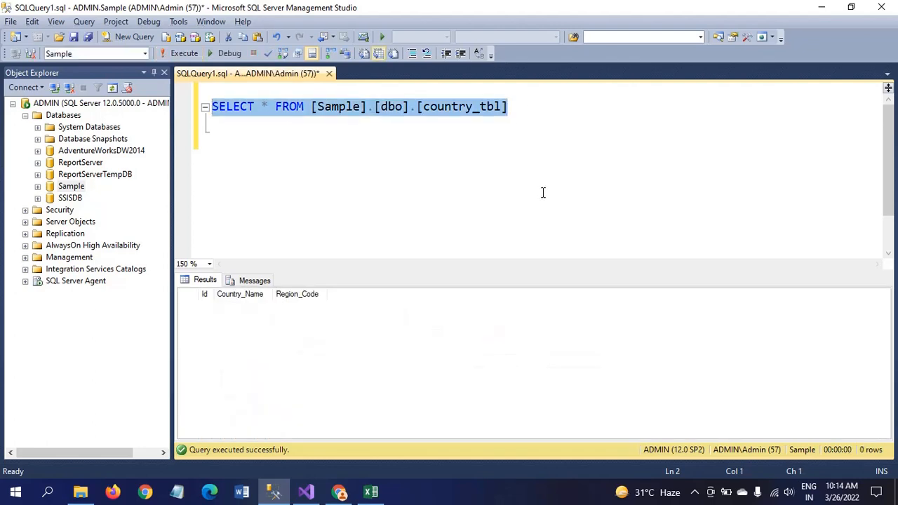
pyautogui.hotkey('alt', 'Tab')
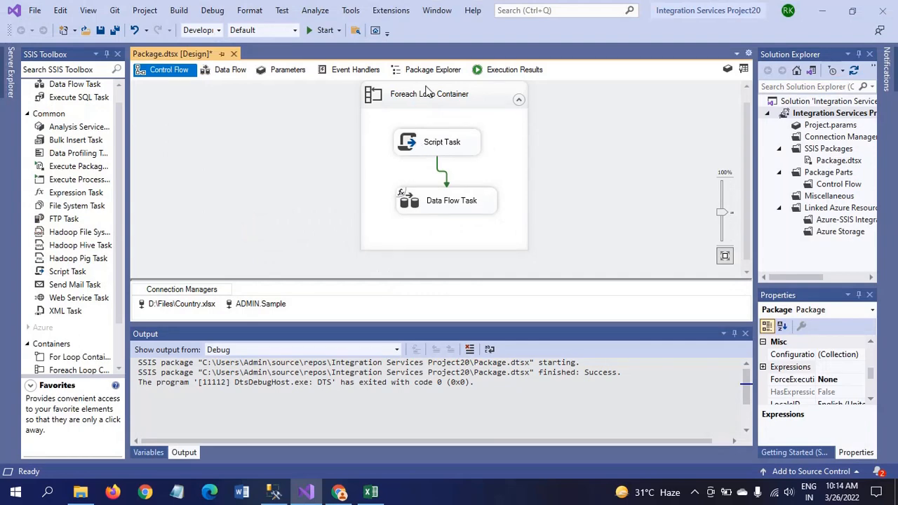
# Run the package and dismiss the resulting Package Validation Error
pyautogui.click(311, 36)
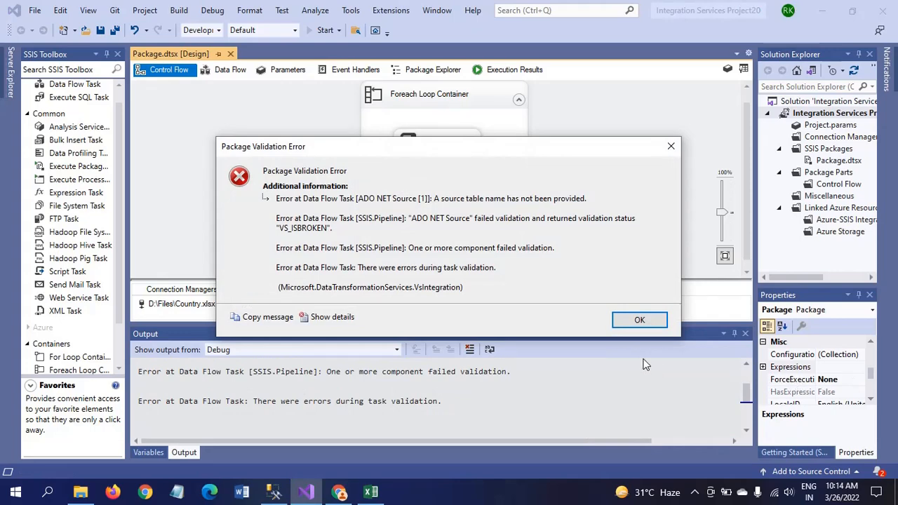
pyautogui.click(637, 320)
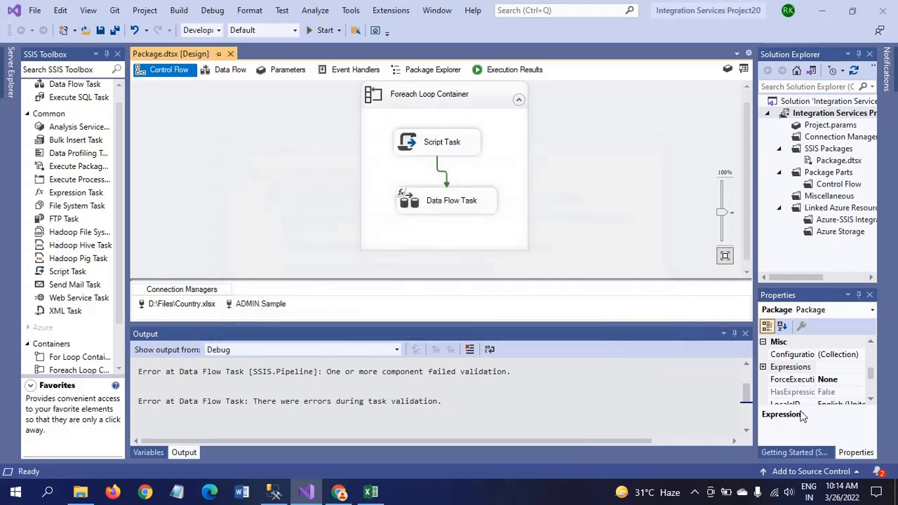
pyautogui.moveTo(874, 386); pyautogui.dragTo(873, 356)
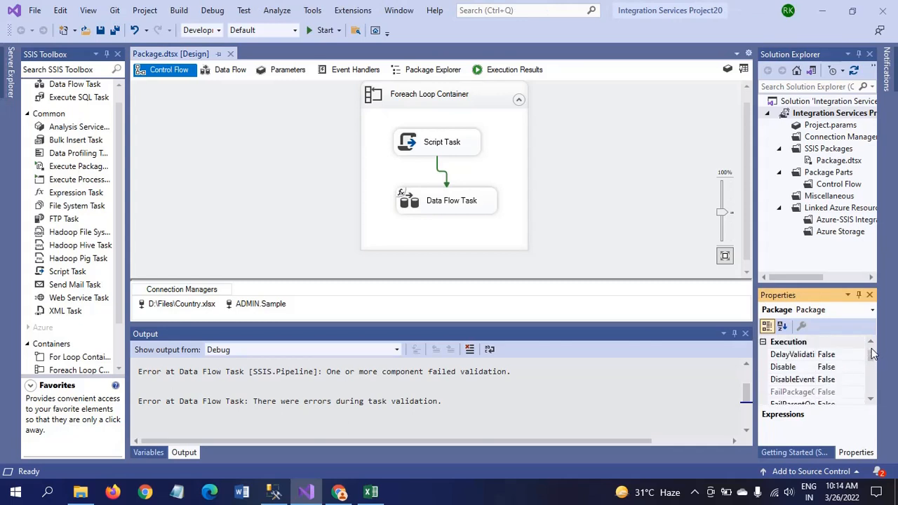
# Set the Data Flow Task's DelayValidation property to True
pyautogui.click(846, 355)
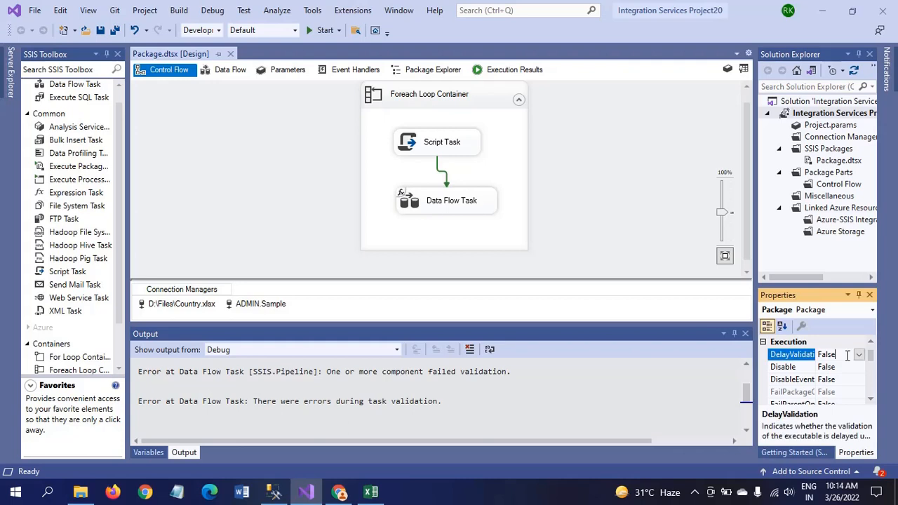
pyautogui.click(482, 209)
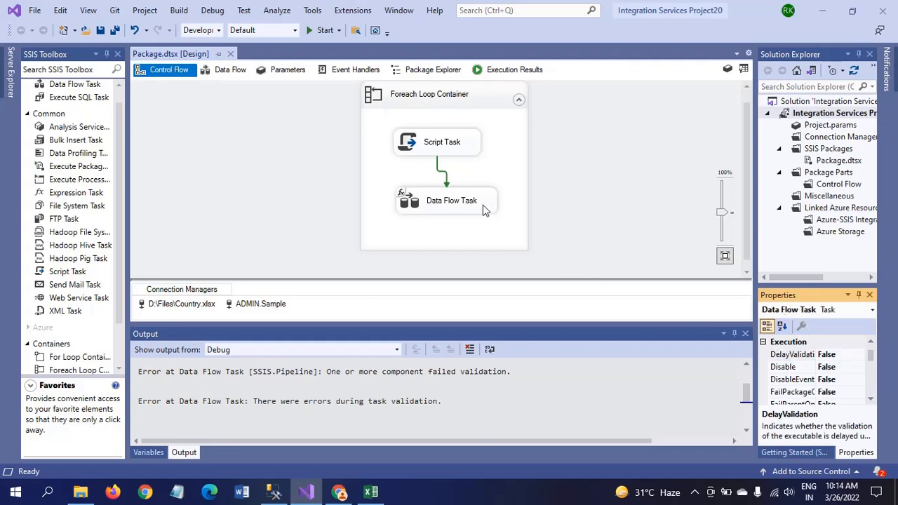
pyautogui.click(855, 358)
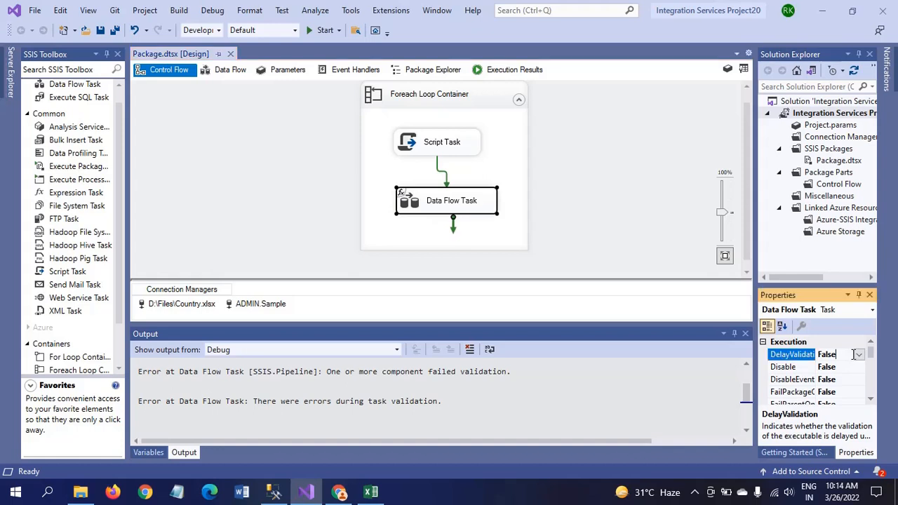
pyautogui.click(858, 355)
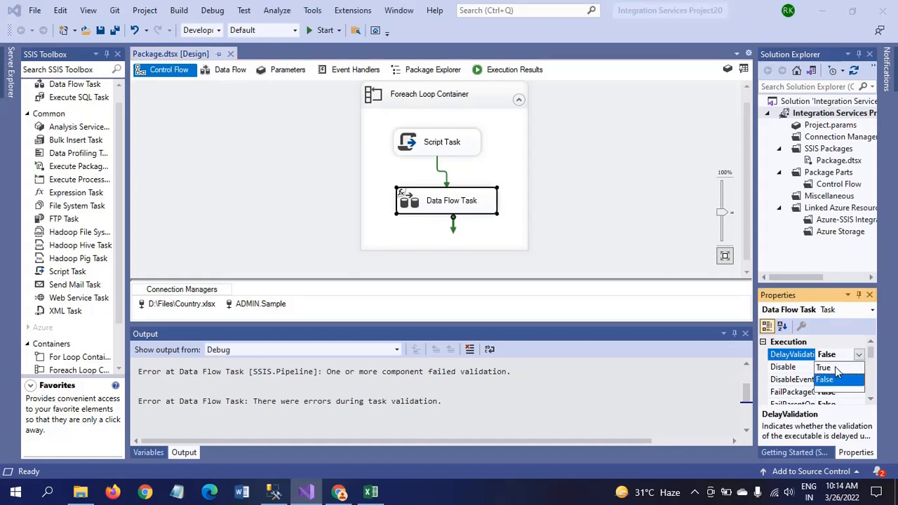
pyautogui.click(826, 367)
pyautogui.click(627, 224)
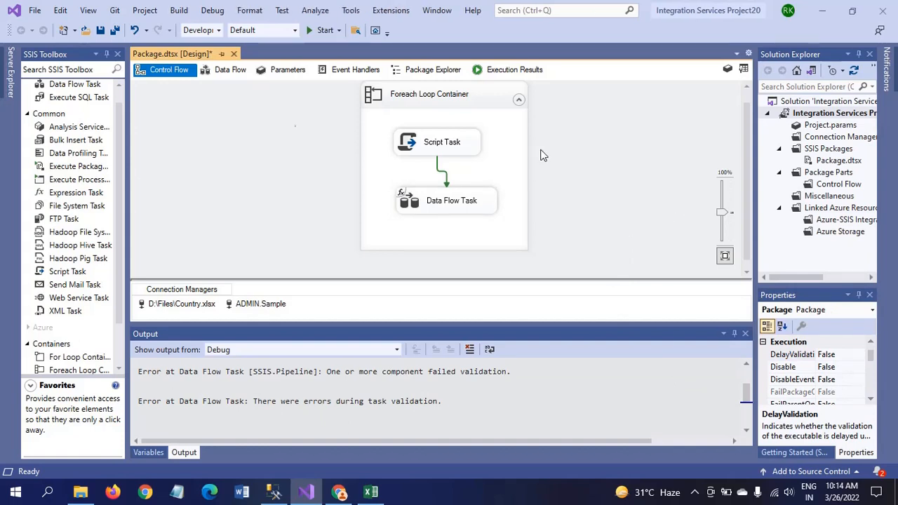
# Rerun the package, zoom the designer to 120%, and acknowledge the Sheet1$ message
pyautogui.click(311, 32)
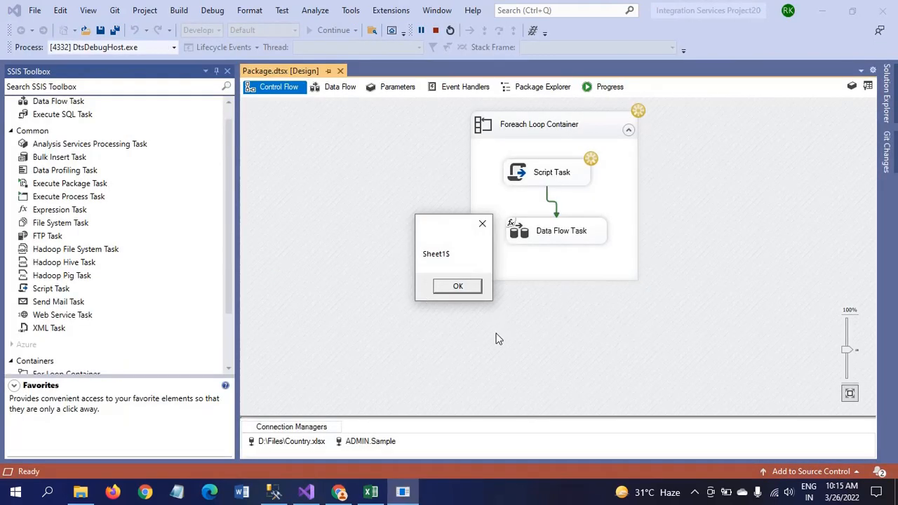
pyautogui.click(847, 350)
pyautogui.moveTo(847, 349); pyautogui.dragTo(847, 343)
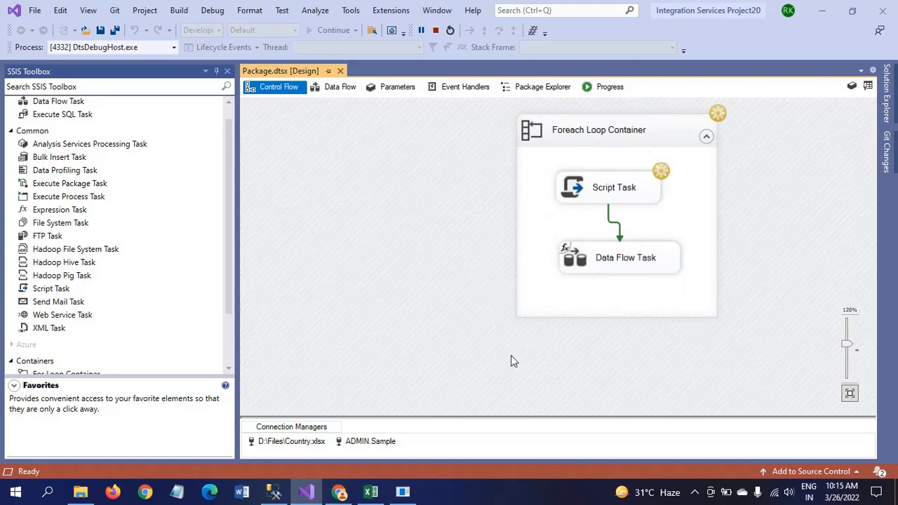
pyautogui.hotkey('alt', 'Tab')
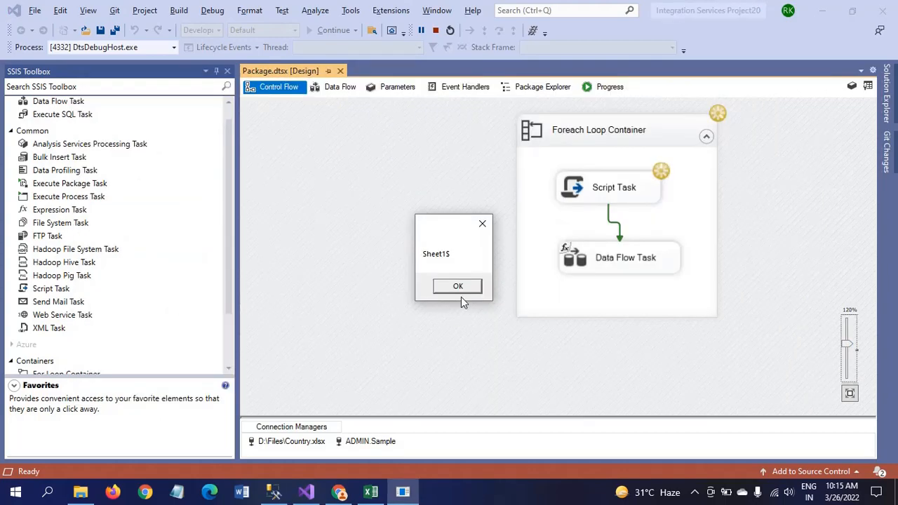
pyautogui.click(458, 286)
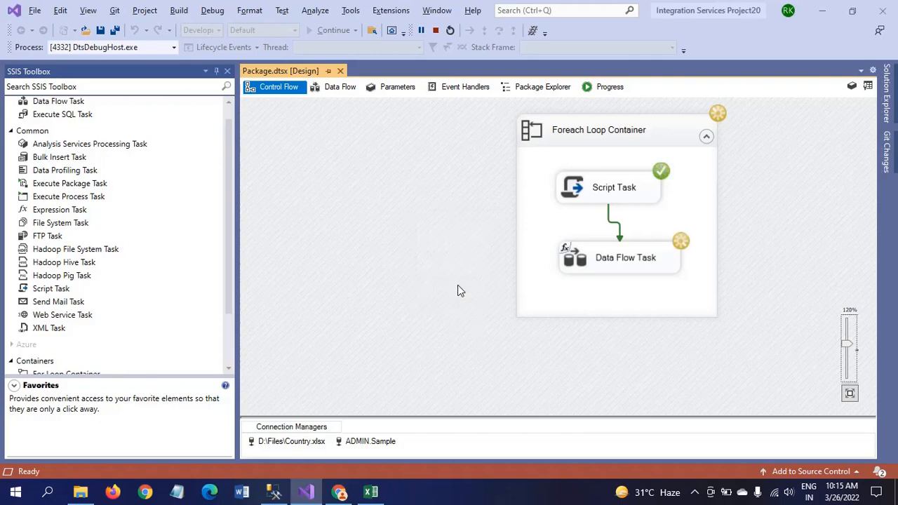
# Check the country_tbl query mid-run and acknowledge the Sheet3$ message
pyautogui.hotkey('alt', 'Tab')
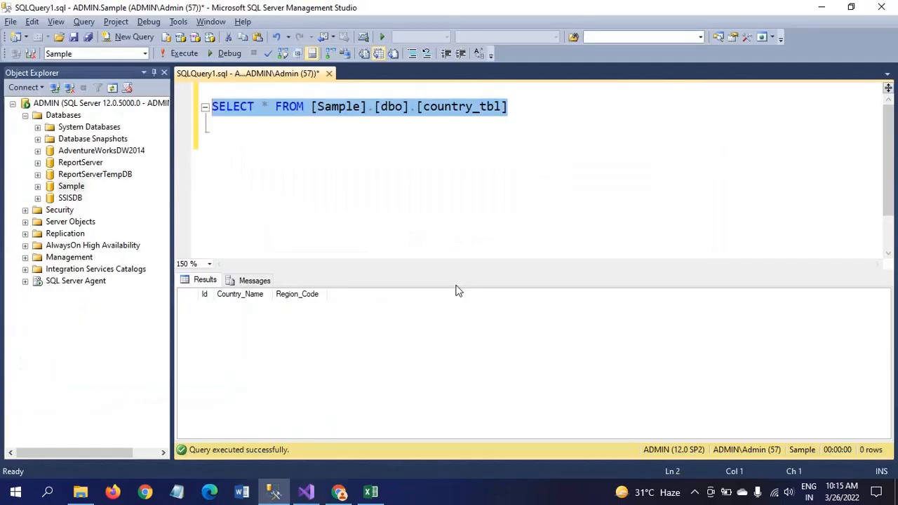
pyautogui.click(187, 55)
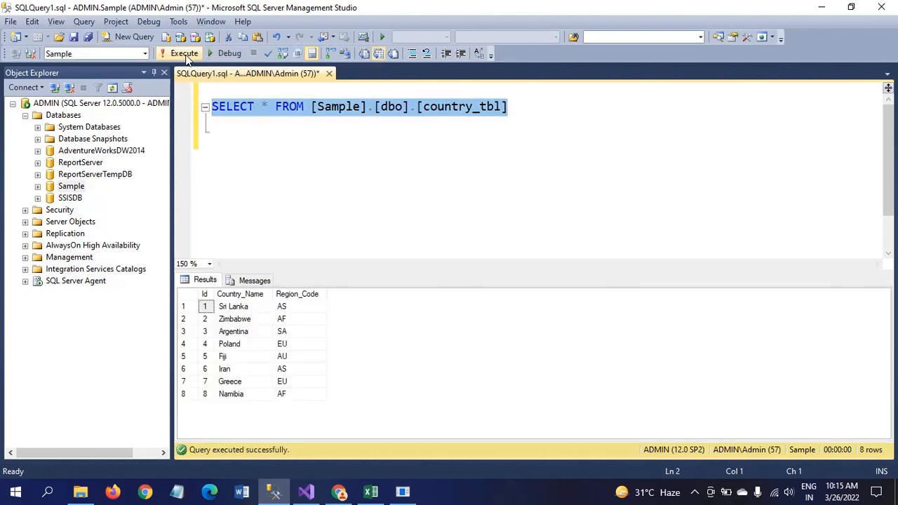
pyautogui.click(492, 160)
pyautogui.hotkey('alt', 'Tab')
pyautogui.hotkey('alt', 'Tab')
pyautogui.hotkey('alt', 'Tab')
pyautogui.hotkey('alt', 'Tab')
pyautogui.hotkey('alt', 'Tab')
pyautogui.hotkey('alt', 'Tab')
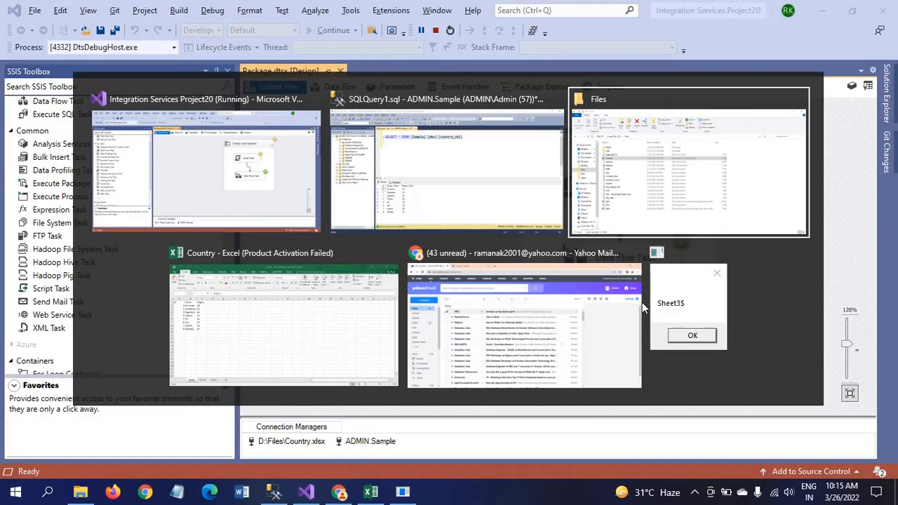
pyautogui.hotkey('alt', 'Tab')
pyautogui.hotkey('alt', 'Tab')
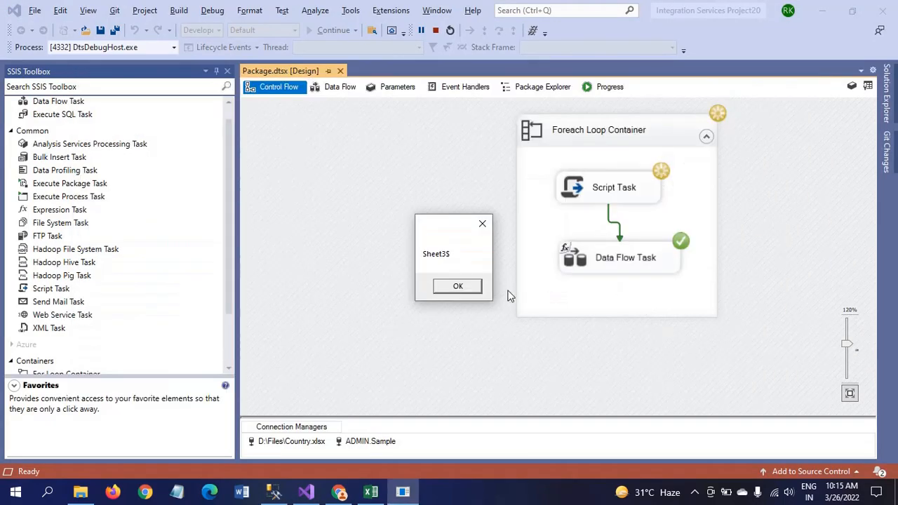
pyautogui.click(463, 287)
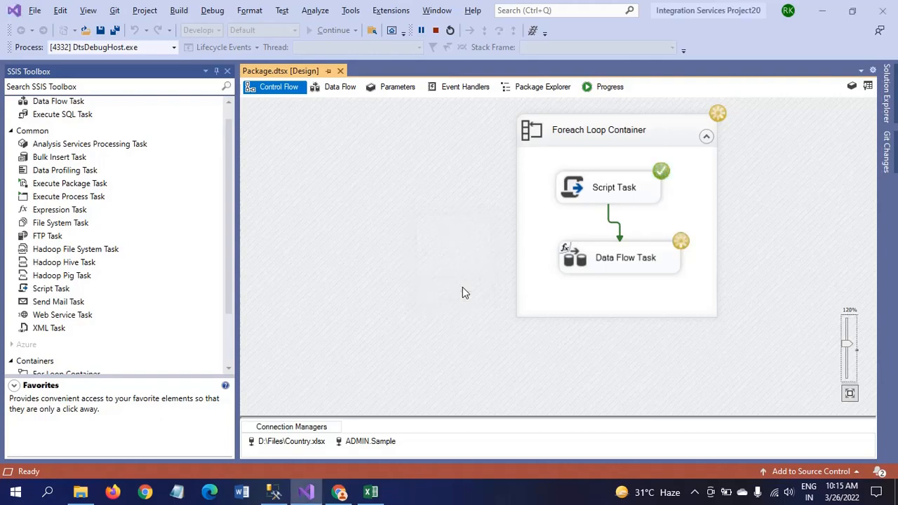
pyautogui.click(522, 283)
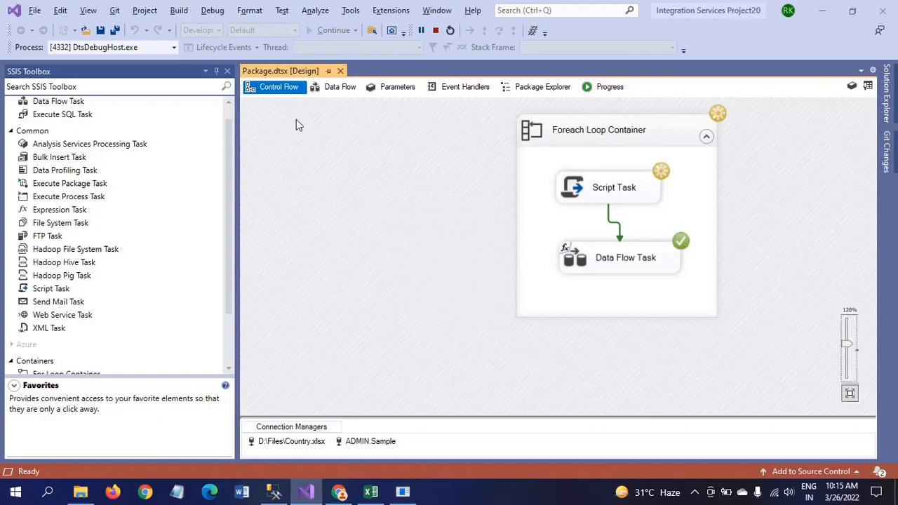
pyautogui.hotkey('alt', 'Tab')
pyautogui.press('Tab')
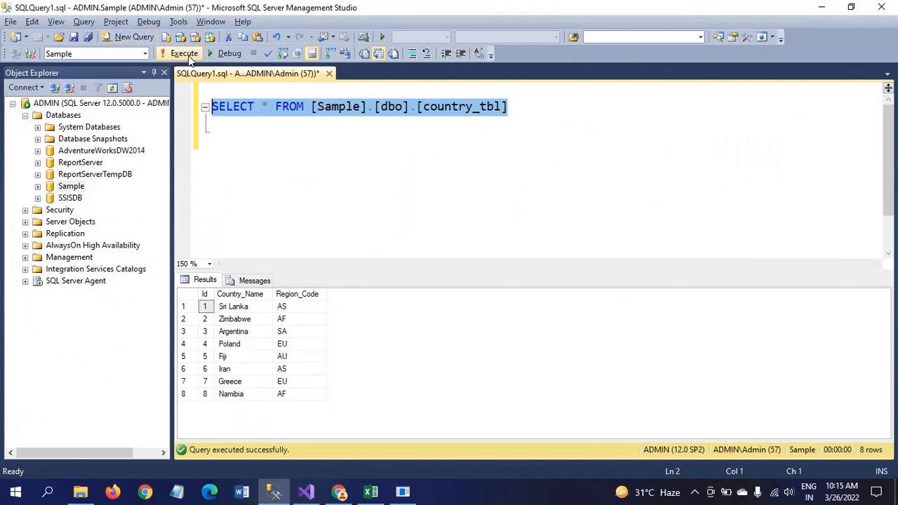
pyautogui.click(174, 57)
pyautogui.rightClick(186, 57)
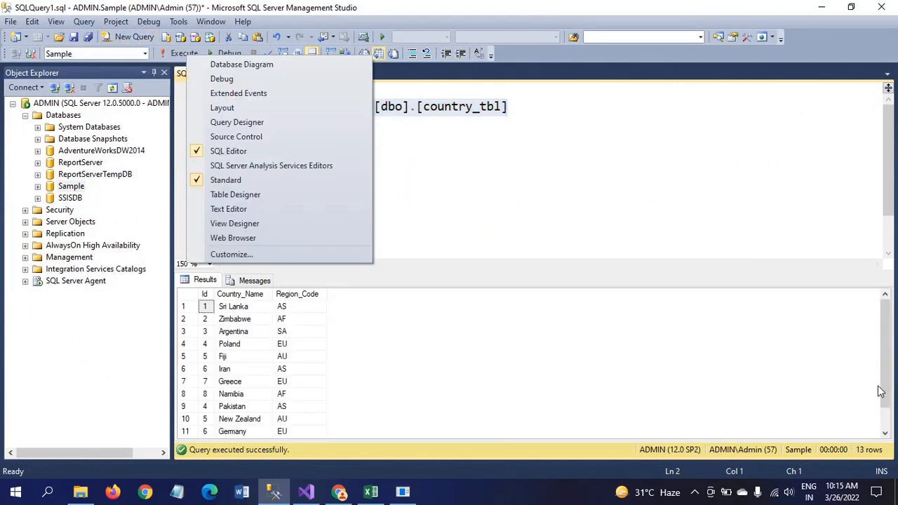
pyautogui.click(678, 361)
pyautogui.moveTo(882, 377); pyautogui.dragTo(812, 391)
# Acknowledge Sheet4$, stop debugging, and rerun the query to see all 17 loaded rows
pyautogui.hotkey('alt', 'Tab')
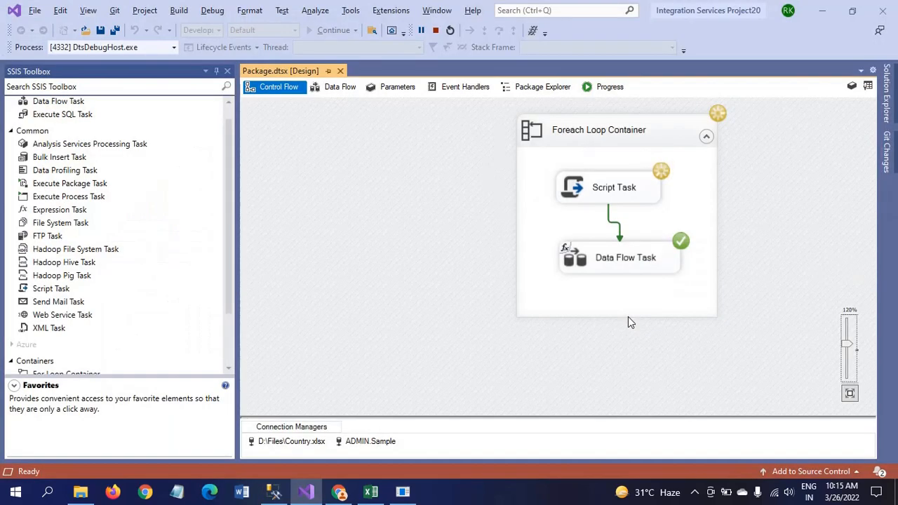
pyautogui.click(401, 498)
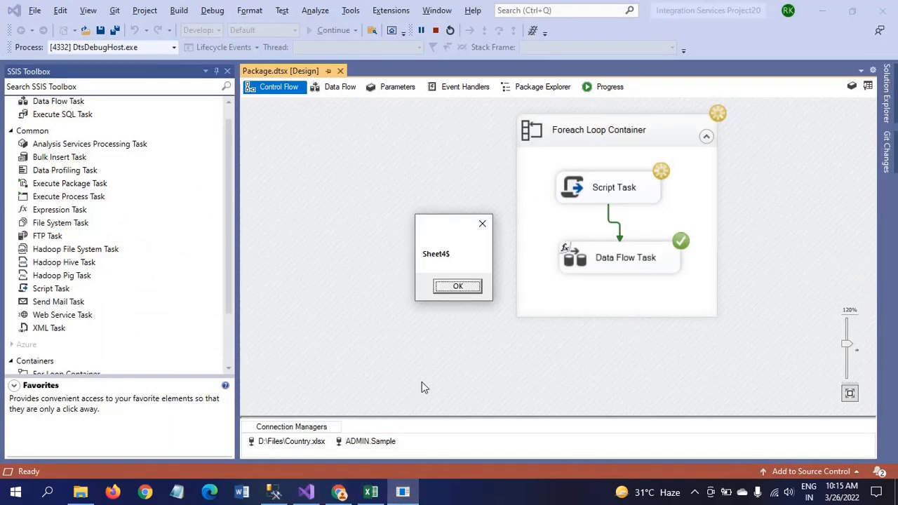
pyautogui.click(457, 288)
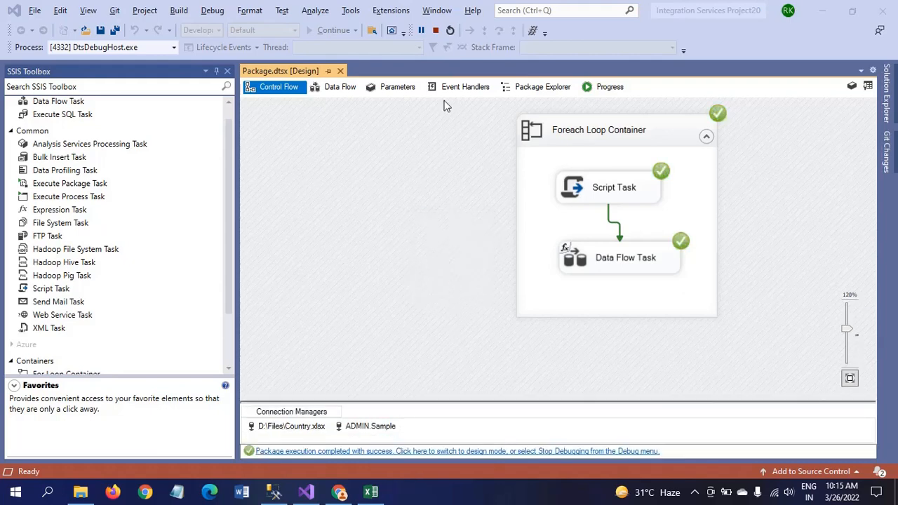
pyautogui.click(437, 31)
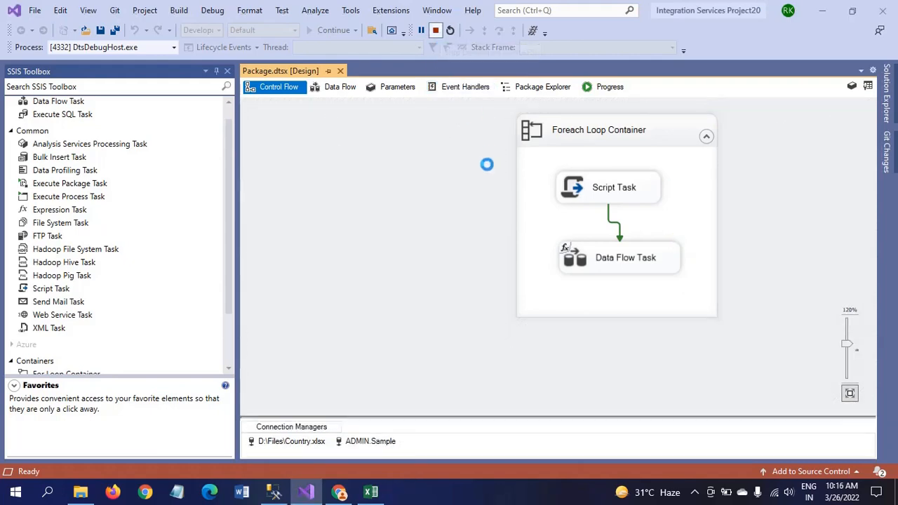
pyautogui.hotkey('alt', 'Tab')
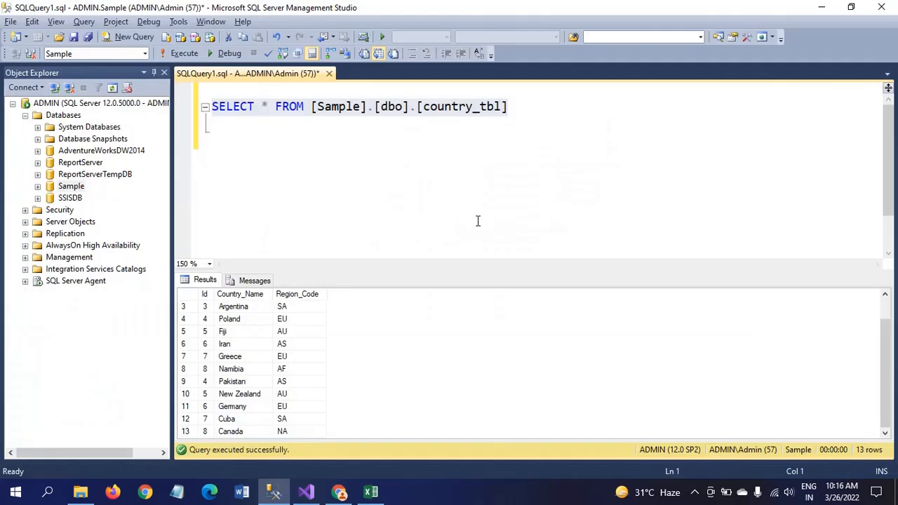
pyautogui.click(602, 146)
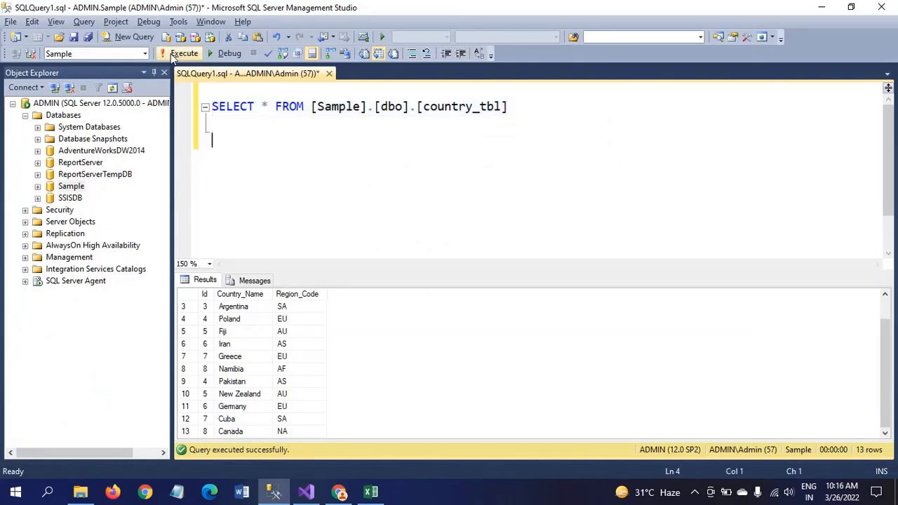
pyautogui.click(179, 56)
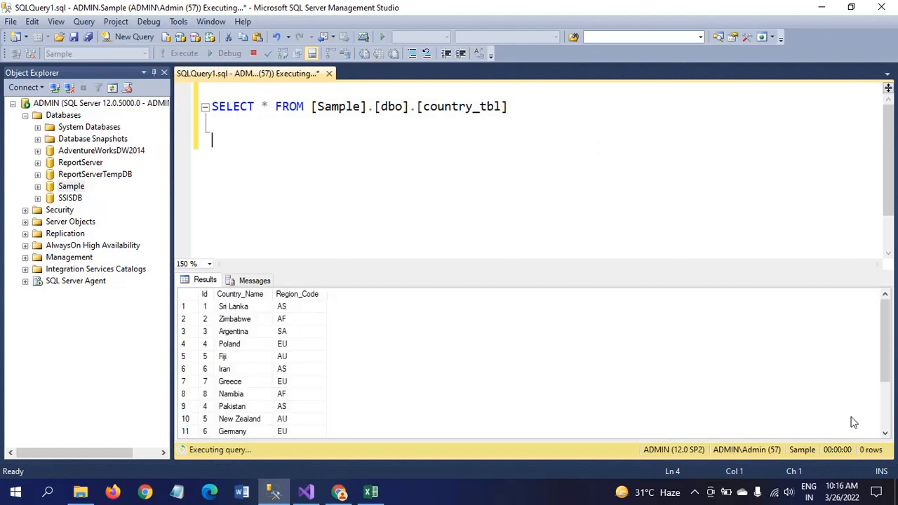
pyautogui.click(887, 407)
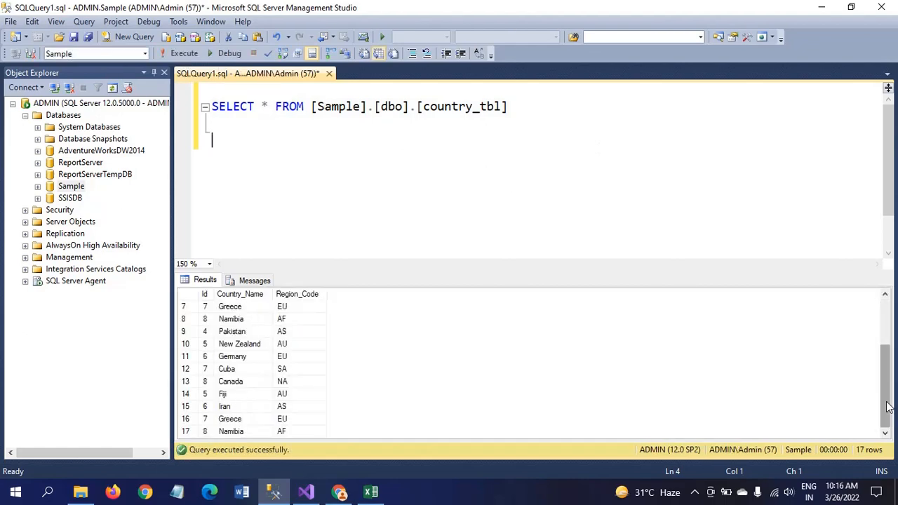
pyautogui.scroll(3, 887, 407)
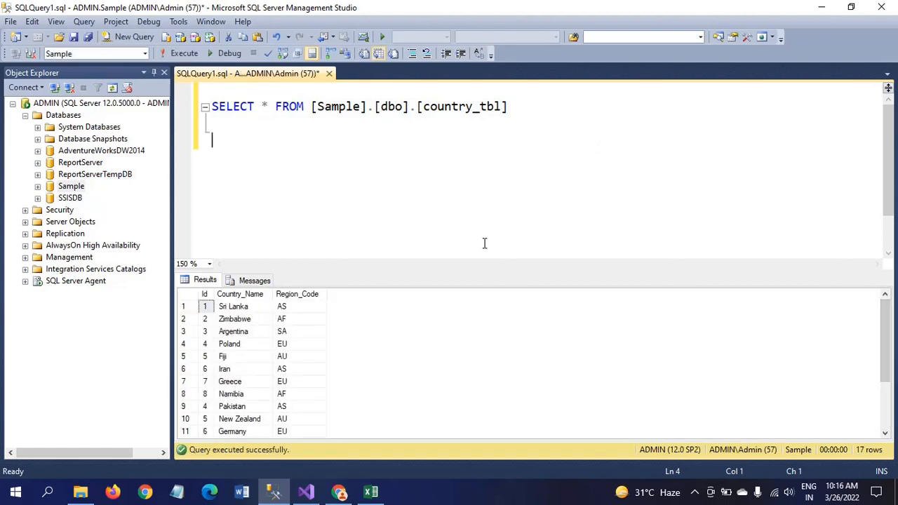
pyautogui.hotkey('alt', 'Tab')
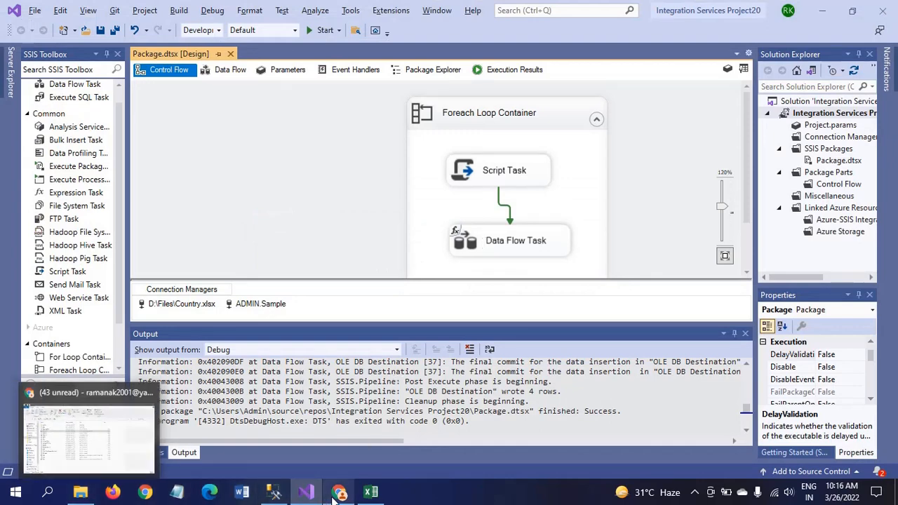
# Insert a new Sheet2 and paste Sheet1's Id/Name/Region headers into its row 1
pyautogui.click(371, 495)
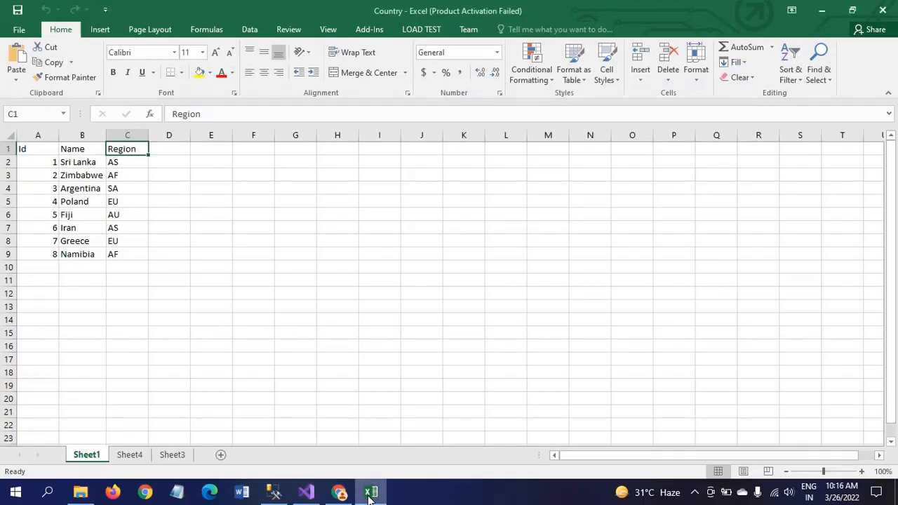
pyautogui.click(220, 456)
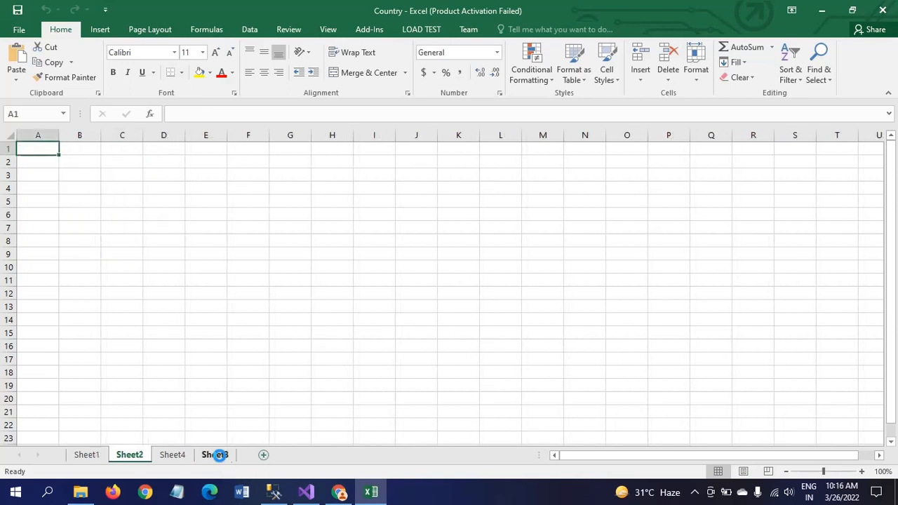
pyautogui.click(86, 455)
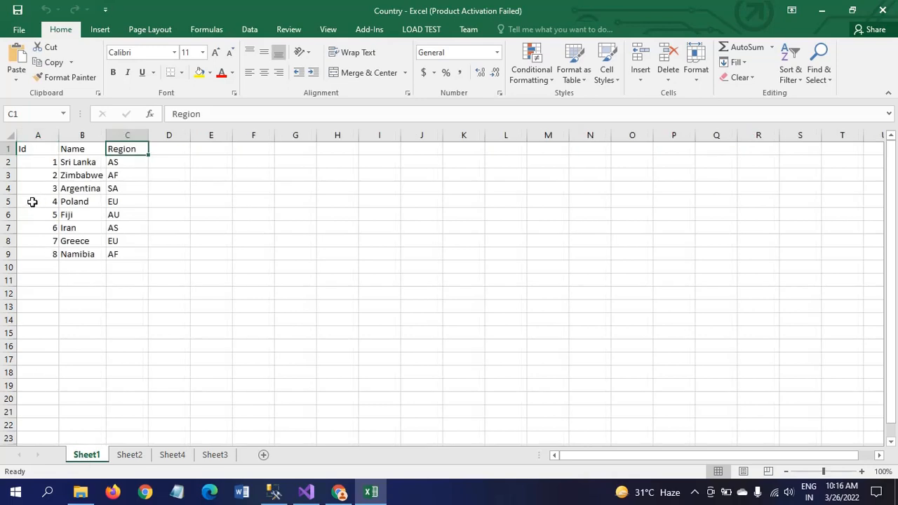
pyautogui.click(24, 148)
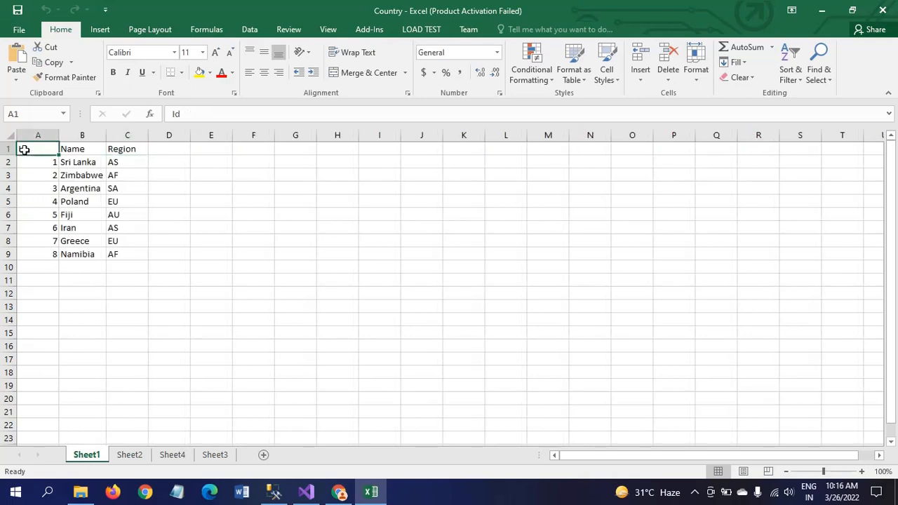
pyautogui.hotkey('shift', 'Right')
pyautogui.hotkey('shift', 'Right')
pyautogui.hotkey('ctrl', 'c')
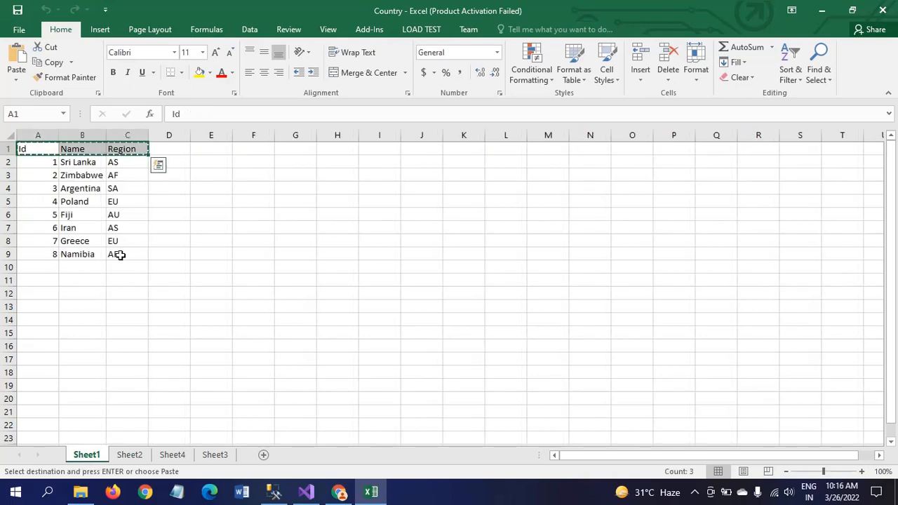
pyautogui.click(214, 454)
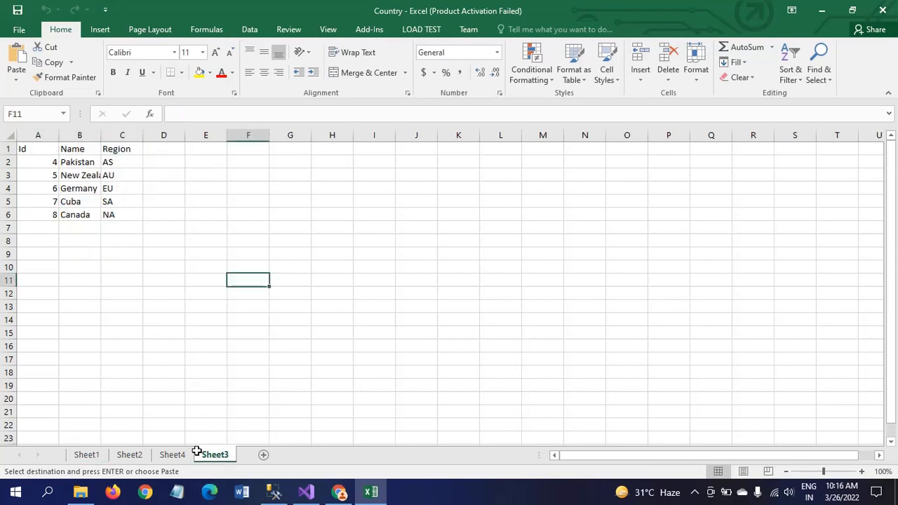
pyautogui.click(173, 455)
pyautogui.click(128, 456)
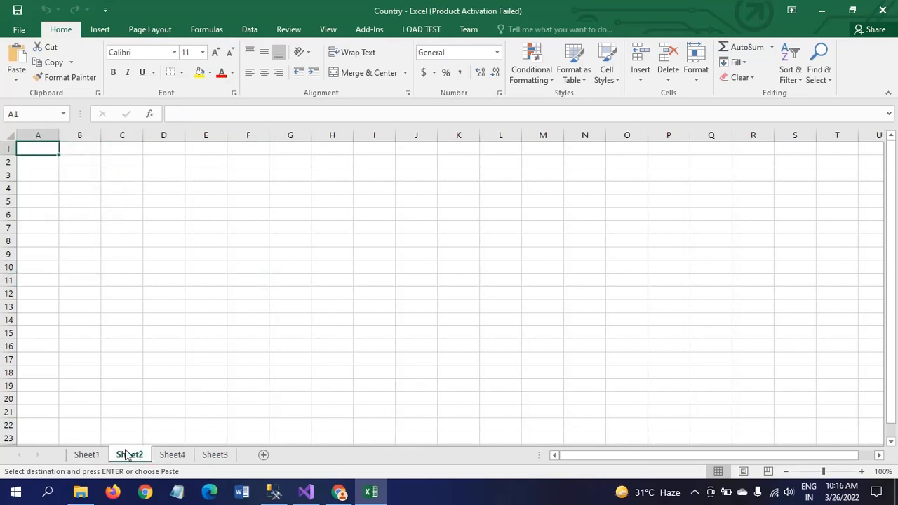
pyautogui.hotkey('ctrl', 'v')
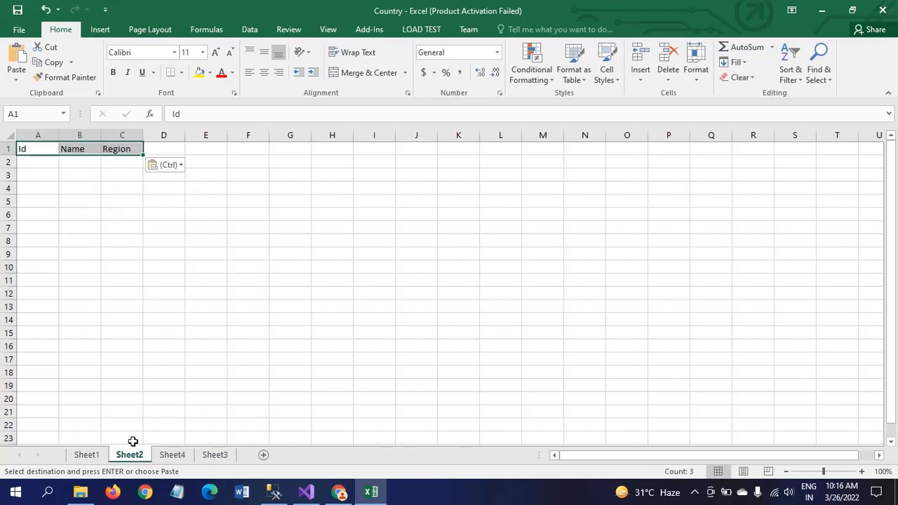
# Copy the Iran, Greece and Namibia rows (A7:C9) into Sheet2 from A2, then close Excel
pyautogui.click(85, 455)
pyautogui.click(37, 228)
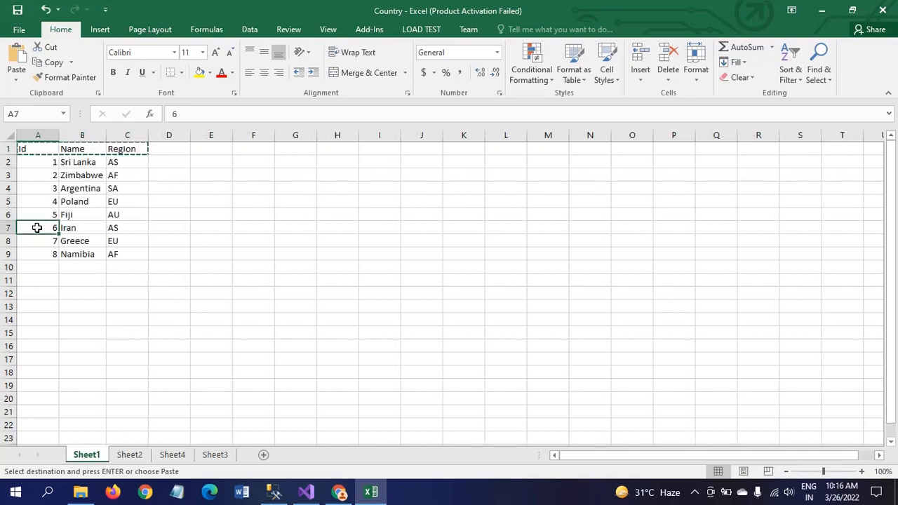
pyautogui.hotkey('shift', 'Down')
pyautogui.hotkey('shift', 'Down')
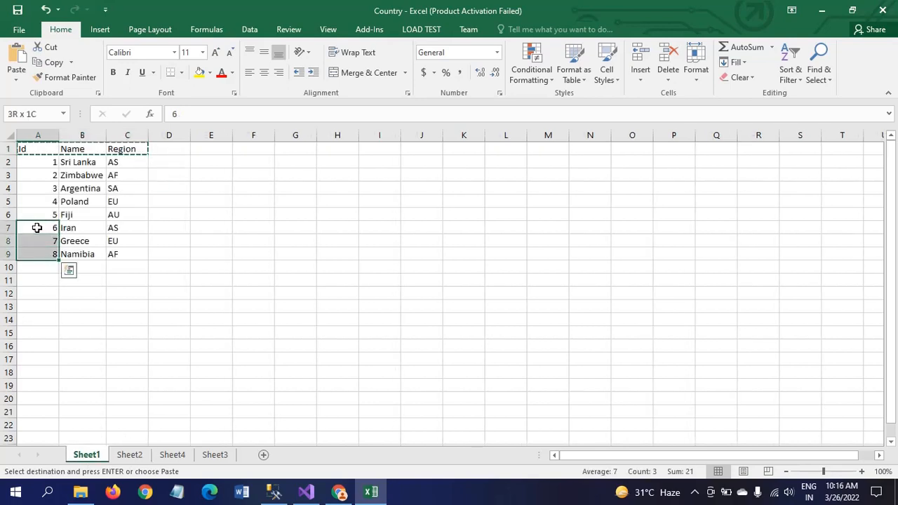
pyautogui.hotkey('shift', 'Right')
pyautogui.hotkey('shift', 'Right')
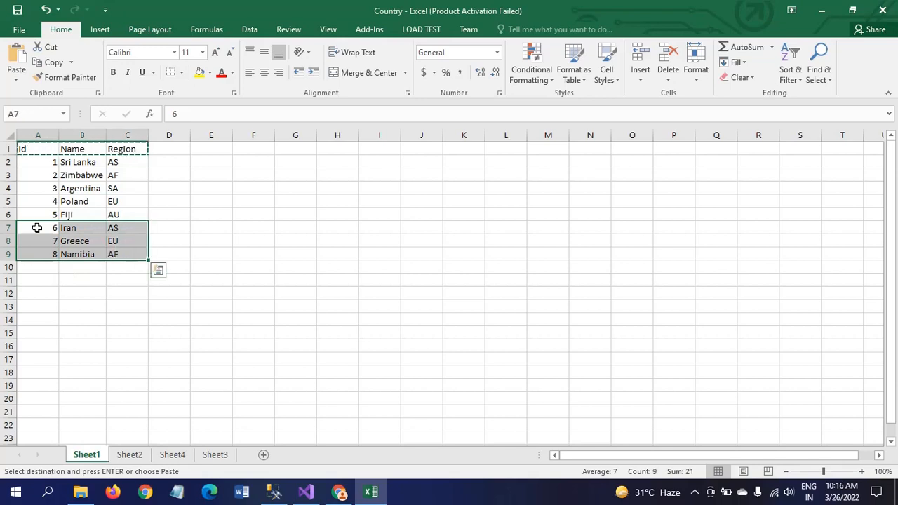
pyautogui.hotkey('ctrl', 'c')
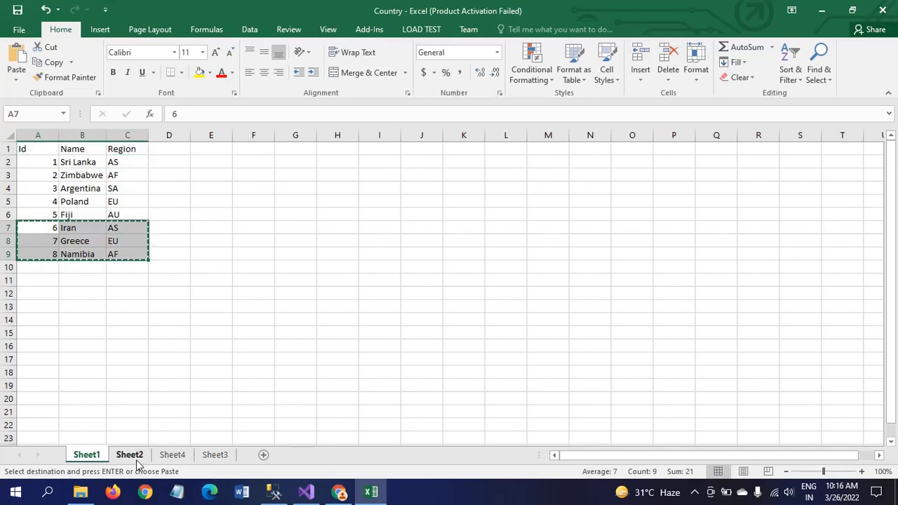
pyautogui.click(130, 455)
pyautogui.click(33, 163)
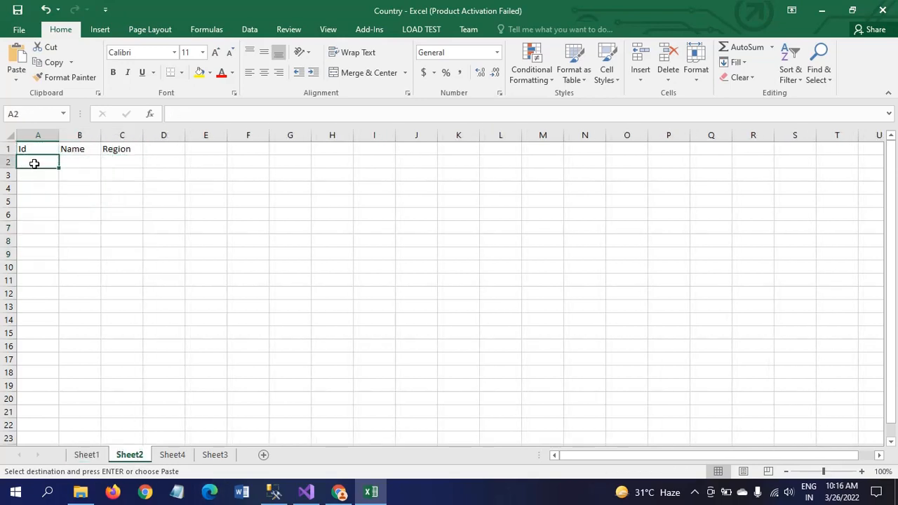
pyautogui.hotkey('ctrl', 'v')
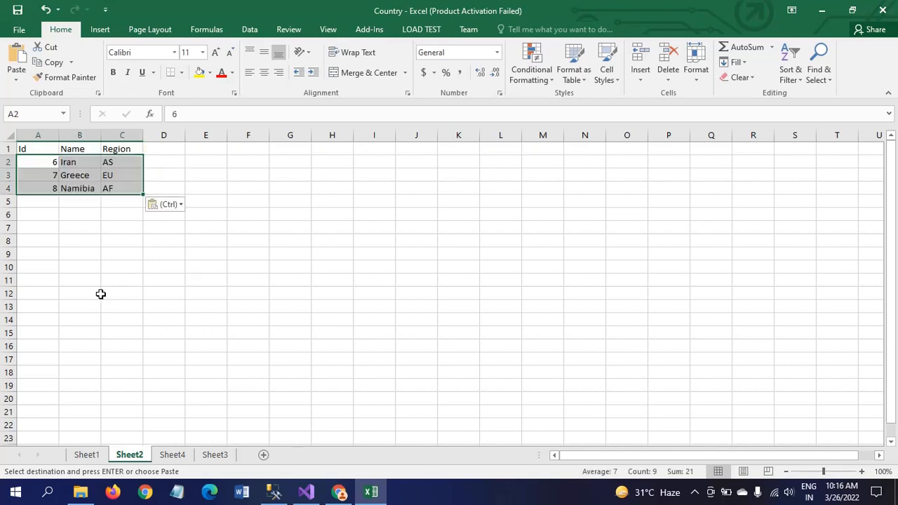
pyautogui.click(100, 294)
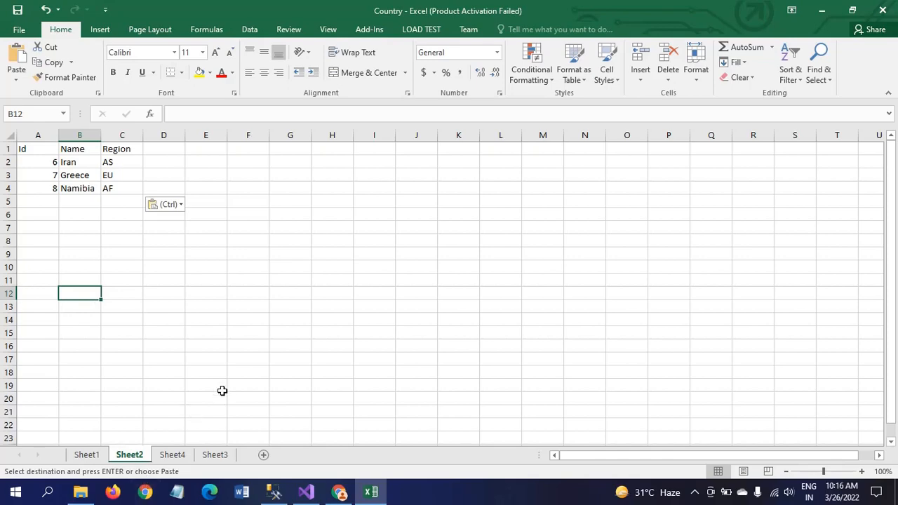
pyautogui.press('Escape')
pyautogui.click(883, 11)
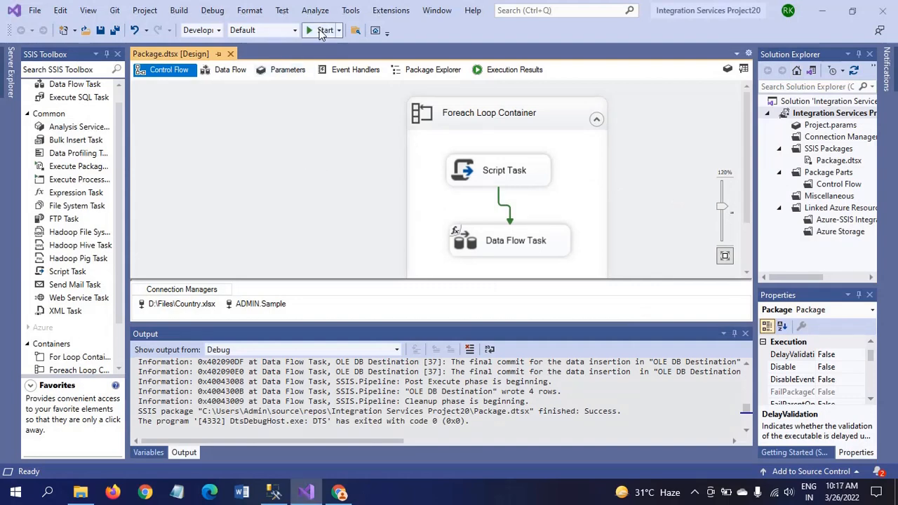
# In SSMS, write a TRUNCATE TABLE [country_tbl] statement and try executing it
pyautogui.hotkey('alt', 'Tab')
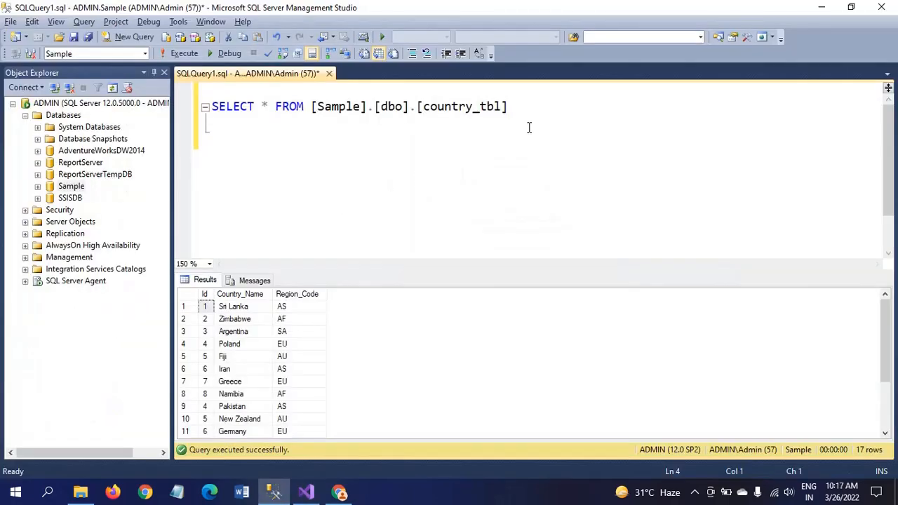
pyautogui.write('trucate tab')
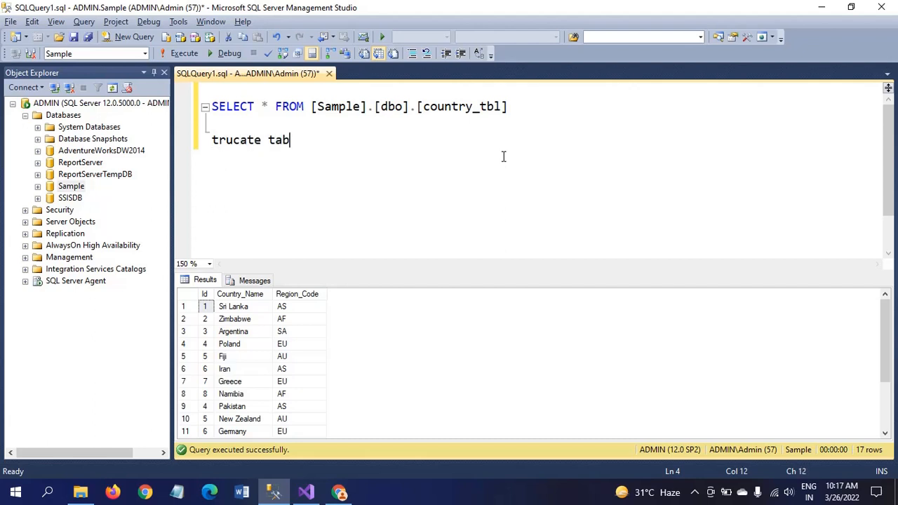
pyautogui.write('le')
pyautogui.doubleClick(467, 110)
pyautogui.click(429, 141)
pyautogui.hotkey('ctrl', 'v')
pyautogui.hotkey('shift', 'Home')
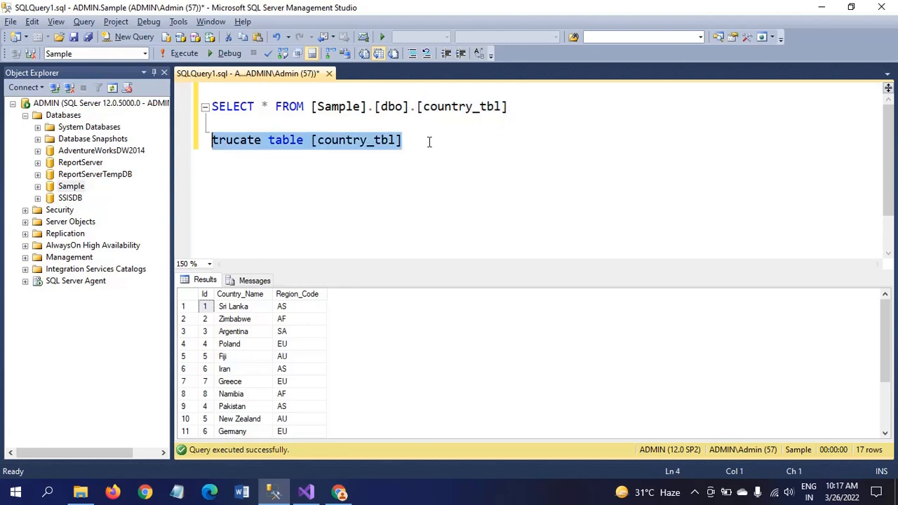
pyautogui.click(474, 150)
pyautogui.press('F5')
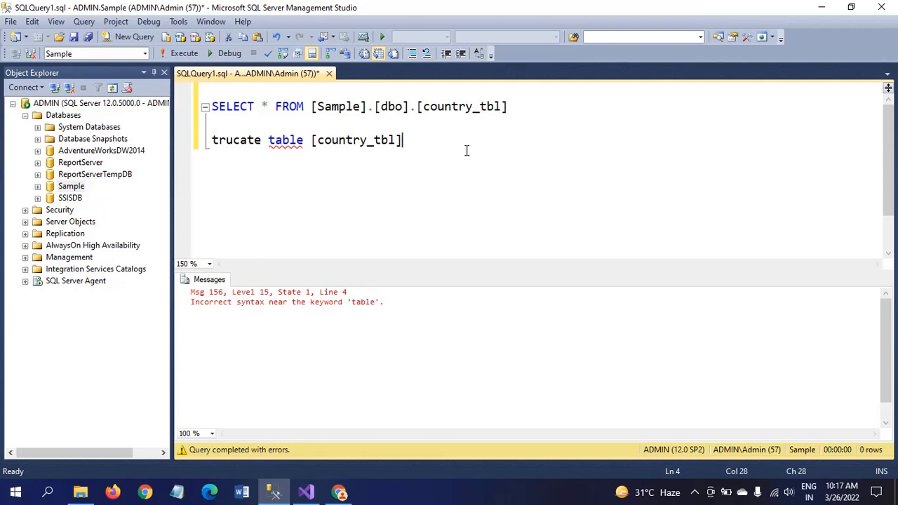
pyautogui.moveTo(285, 144)
# Correct the 'trucate' typo to TRUNCATE and execute the statement to empty country_tbl
pyautogui.write('b')
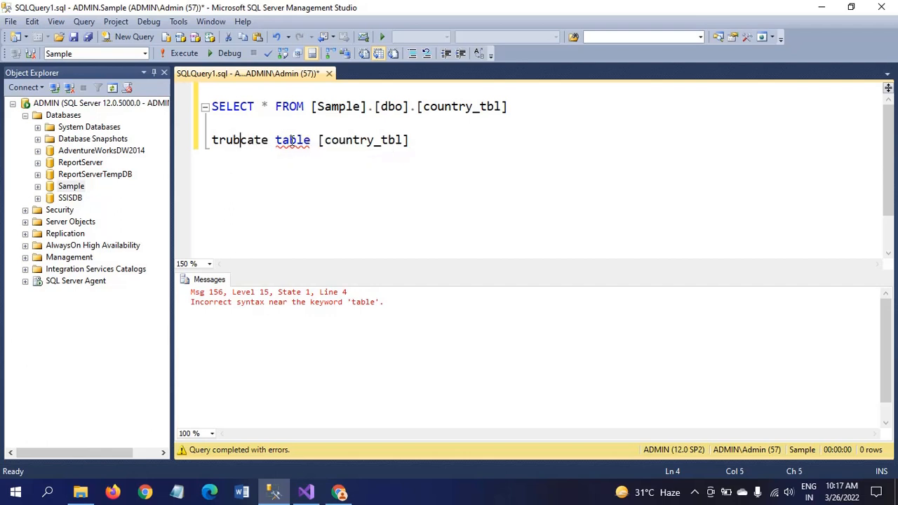
pyautogui.press('BackSpace')
pyautogui.write('n')
pyautogui.press('Home')
pyautogui.hotkey('shift', 'End')
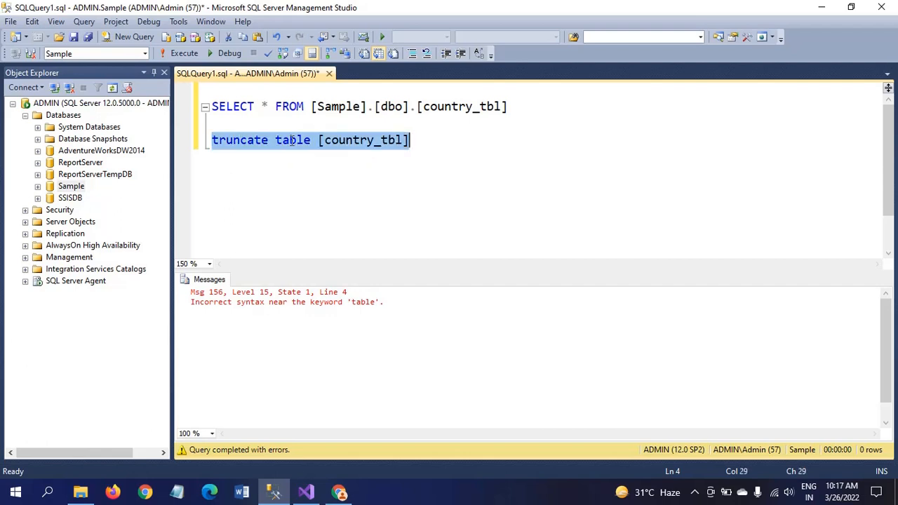
pyautogui.click(186, 59)
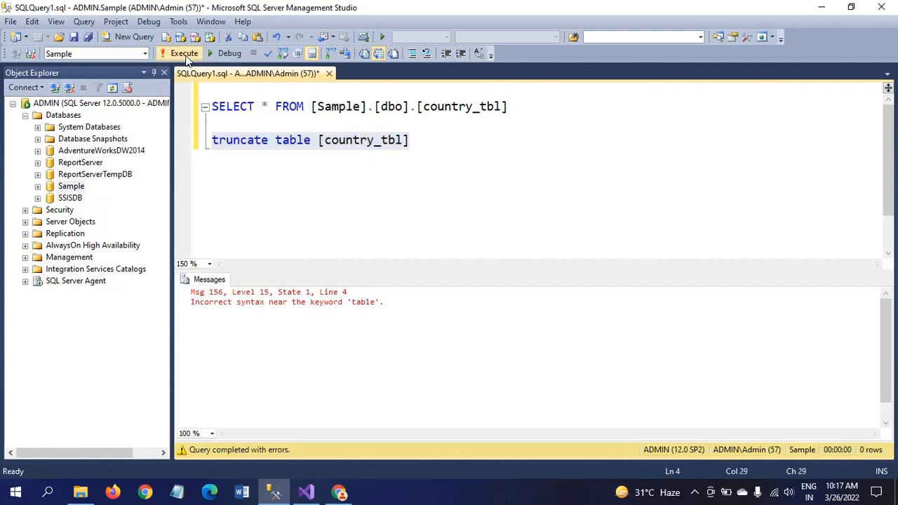
# Run the SELECT on country_tbl to confirm it now returns 0 rows
pyautogui.click(520, 126)
pyautogui.hotkey('shift', 'Up')
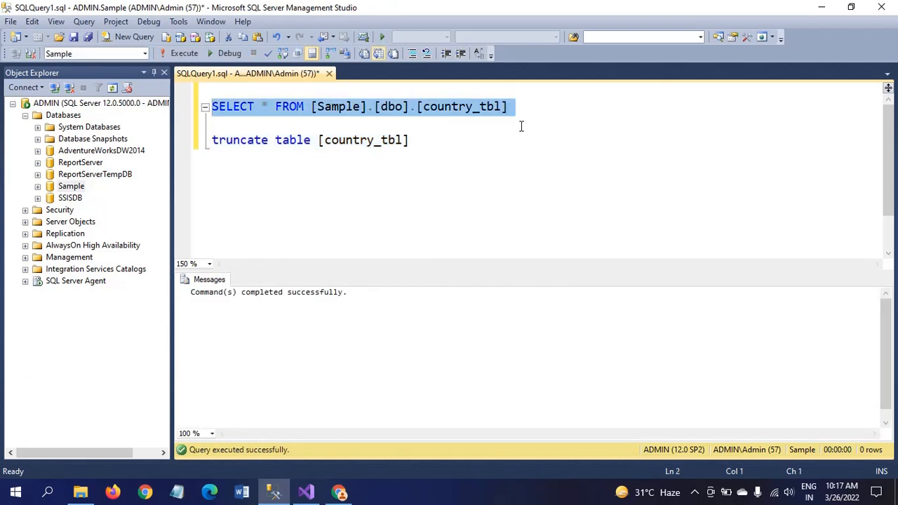
pyautogui.click(177, 52)
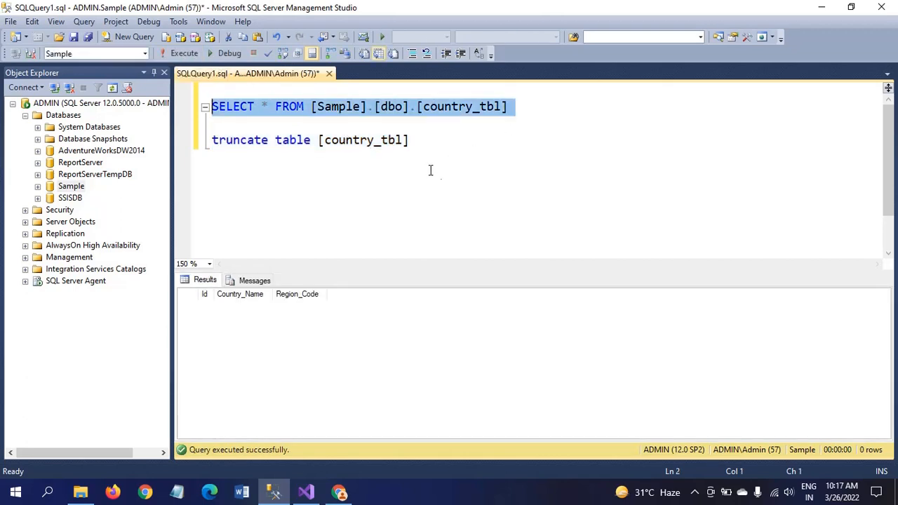
pyautogui.hotkey('alt', 'Tab')
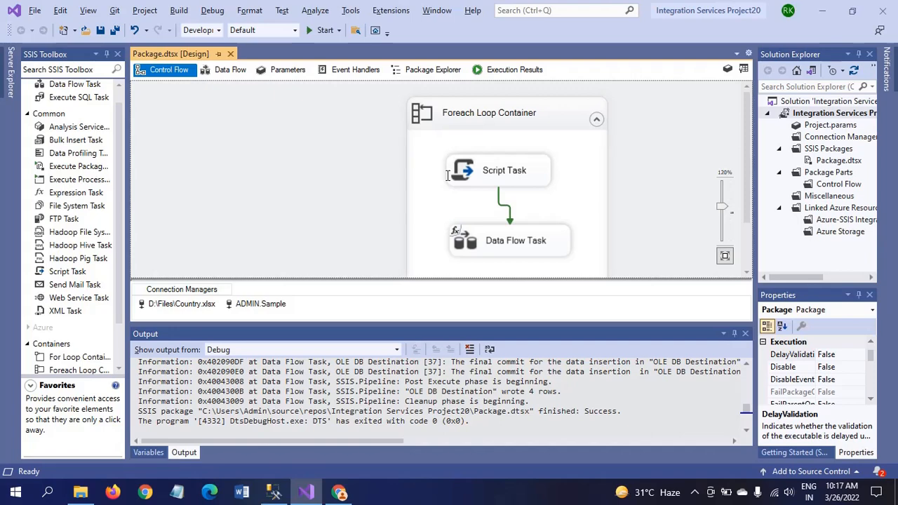
# Run the package, acknowledging the Sheet1$ through Sheet4$ messages, then stop debugging
pyautogui.click(317, 33)
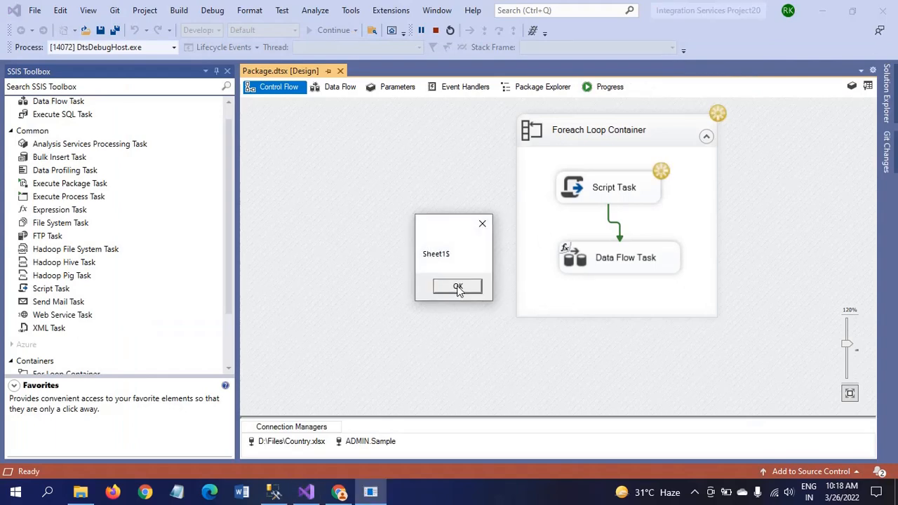
pyautogui.click(457, 289)
pyautogui.click(458, 287)
pyautogui.click(457, 288)
pyautogui.click(457, 288)
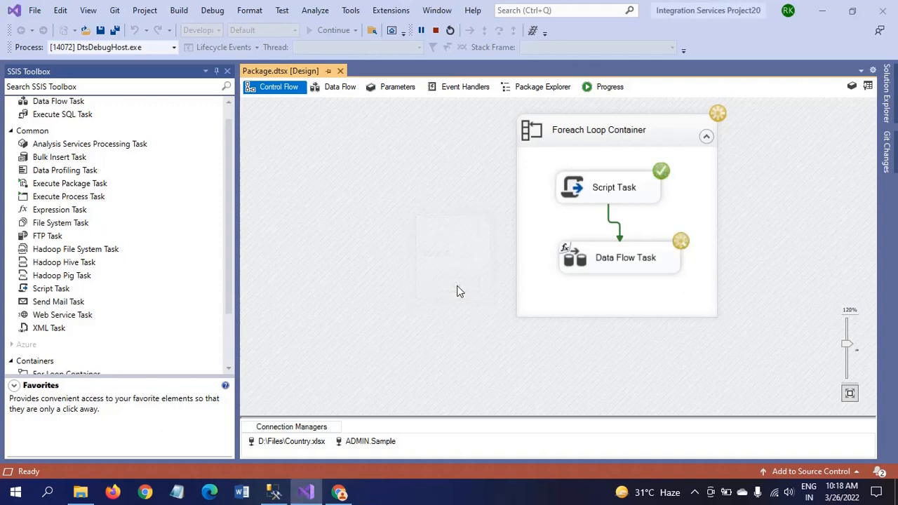
pyautogui.click(436, 31)
# In SSMS, check country_tbl now holds 20 rows, then truncate it again
pyautogui.hotkey('alt', 'Tab')
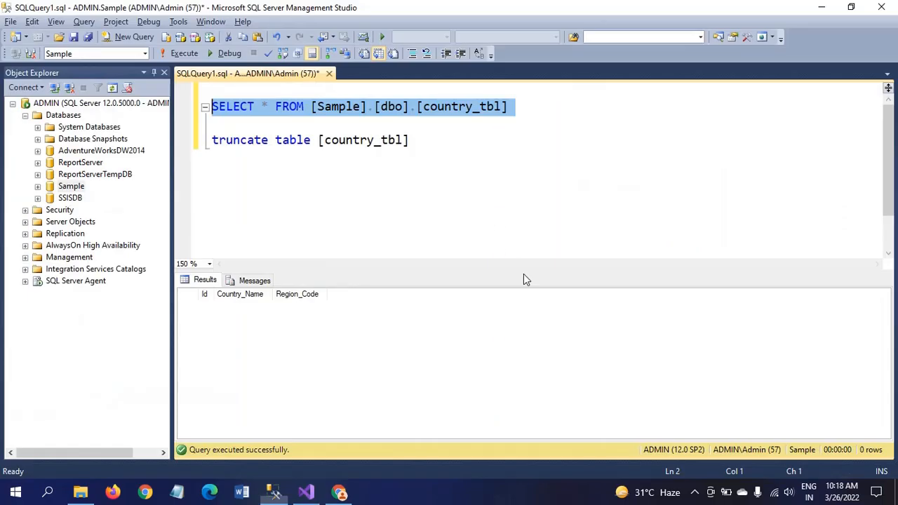
pyautogui.click(191, 56)
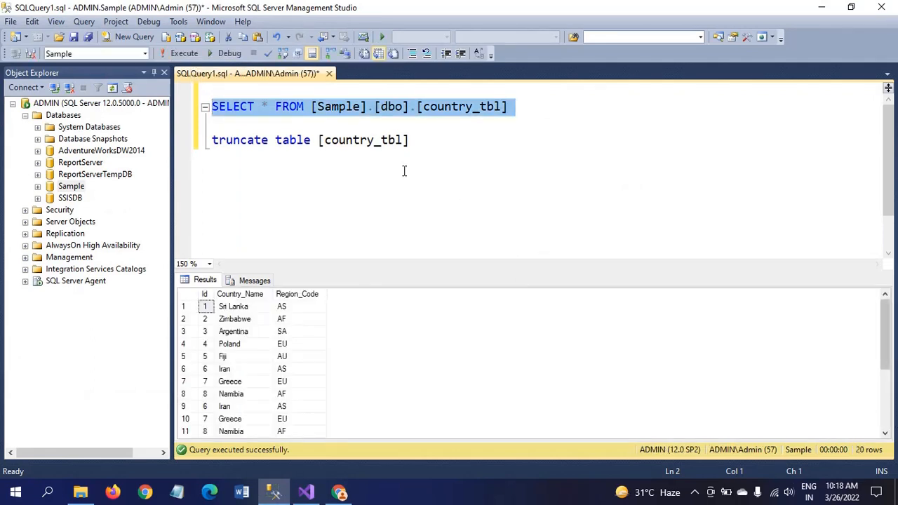
pyautogui.click(441, 140)
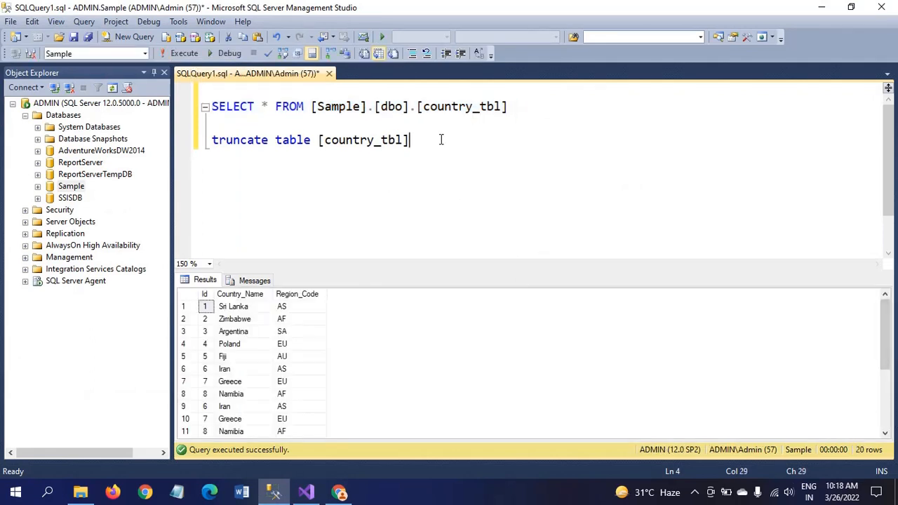
pyautogui.hotkey('shift', 'Home')
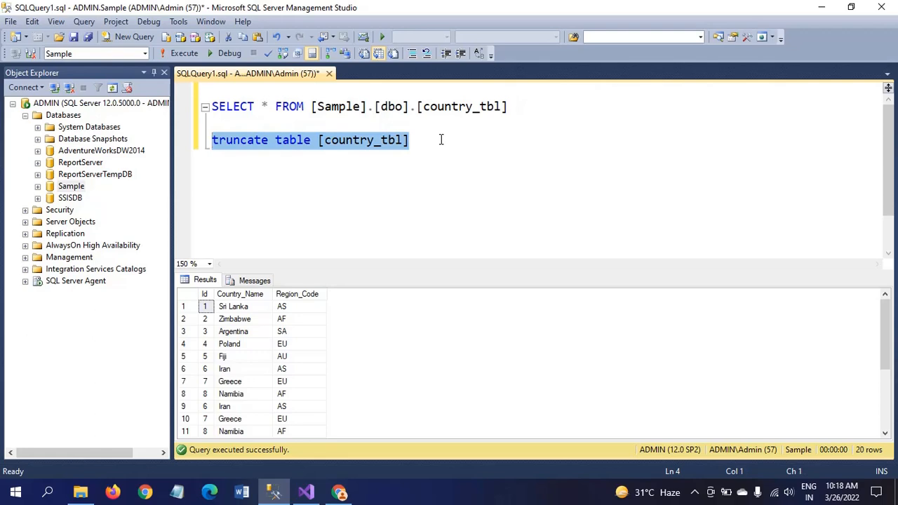
pyautogui.click(187, 56)
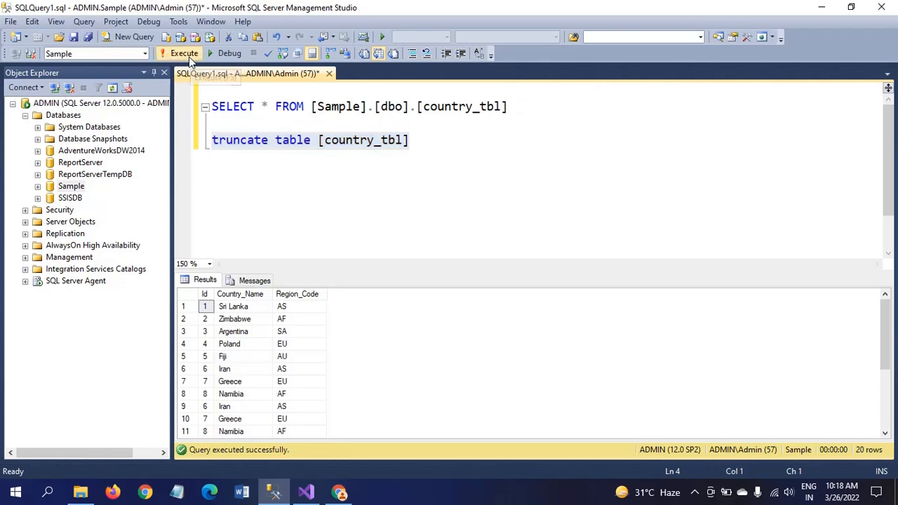
pyautogui.hotkey('alt', 'Tab')
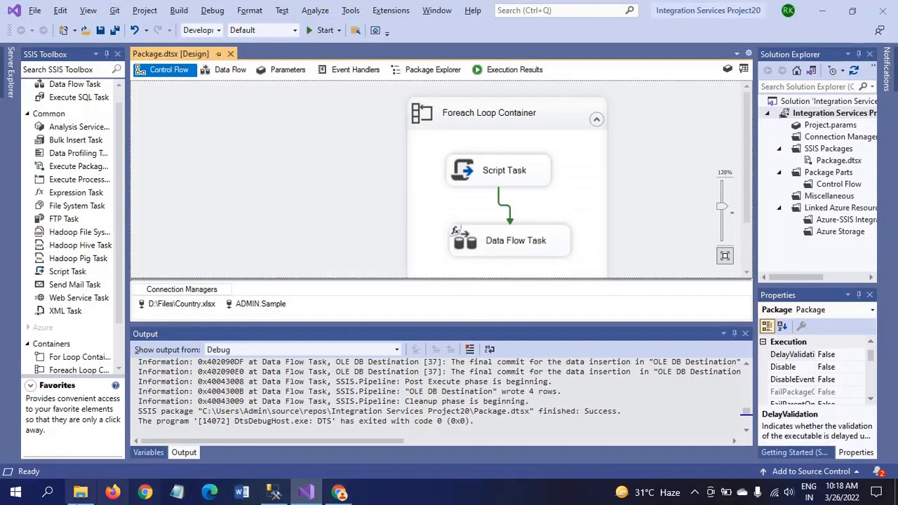
# Open Country.xlsx, dismiss the activation wizard, and delete the Sheet1 worksheet
pyautogui.click(80, 492)
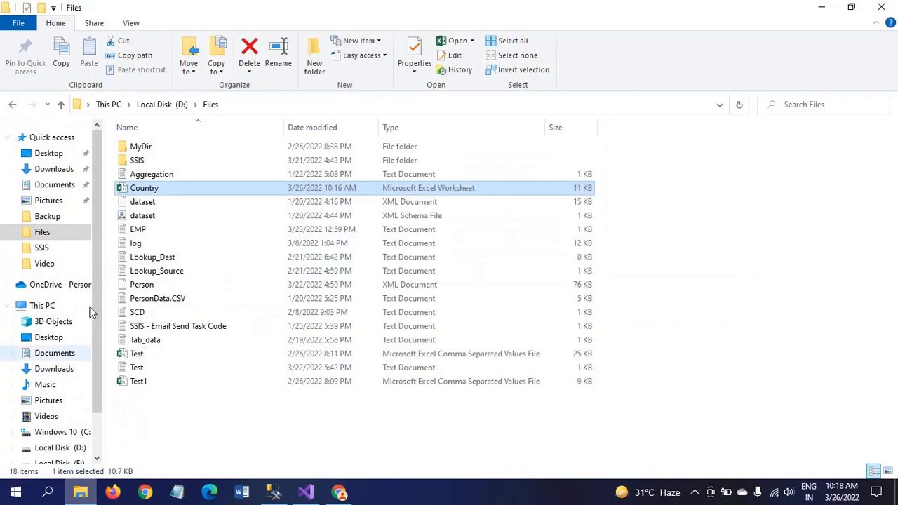
pyautogui.doubleClick(129, 193)
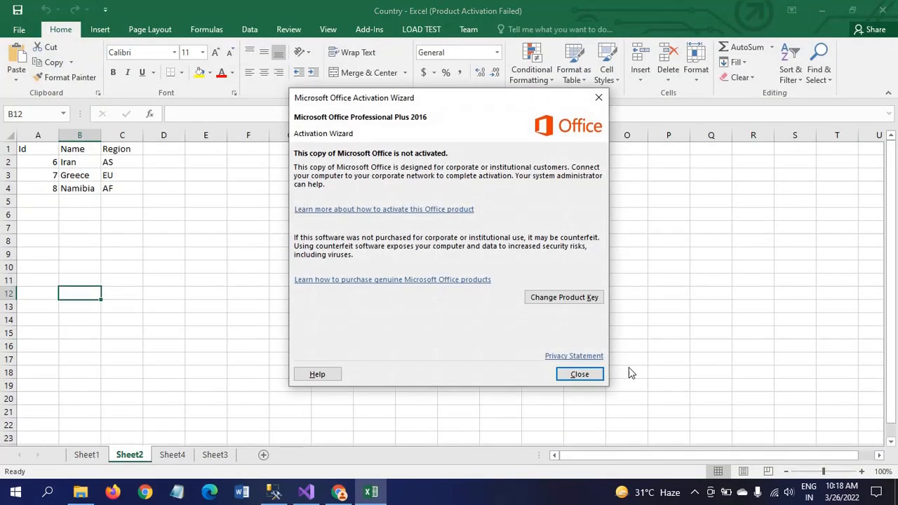
pyautogui.click(581, 376)
pyautogui.click(82, 456)
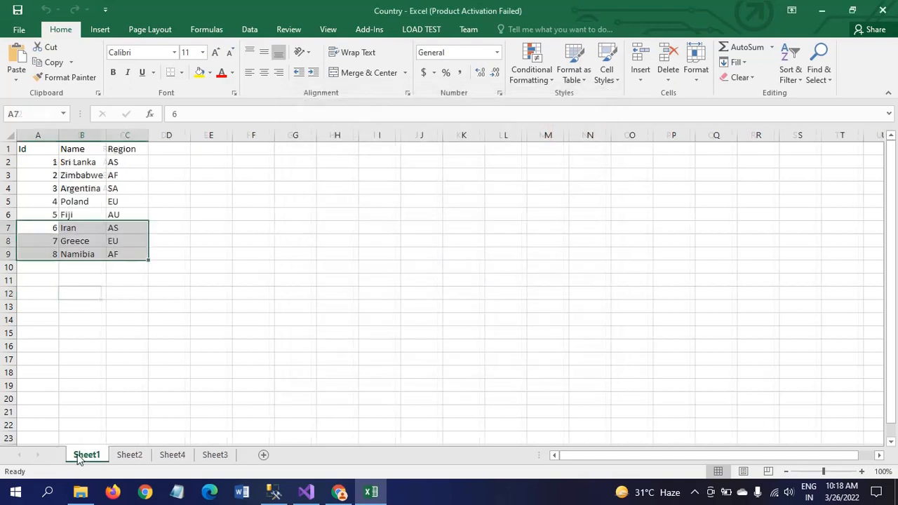
pyautogui.rightClick(79, 458)
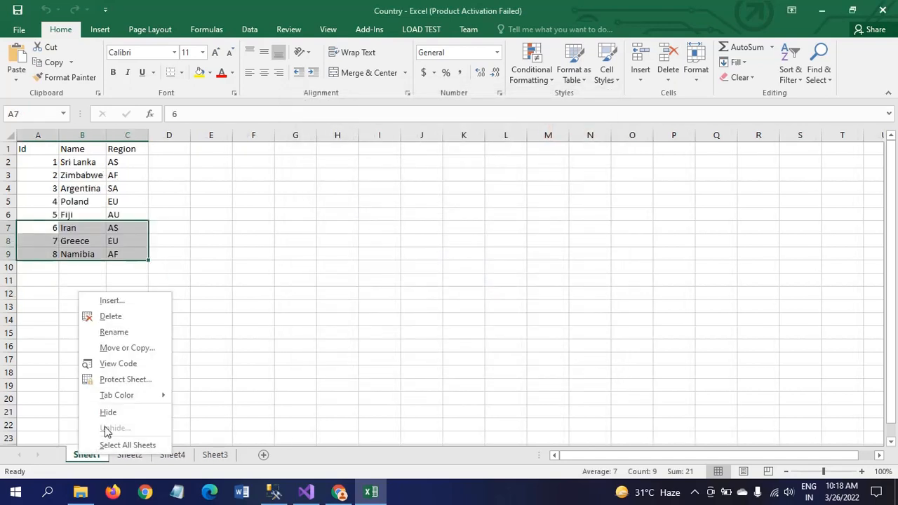
pyautogui.click(124, 317)
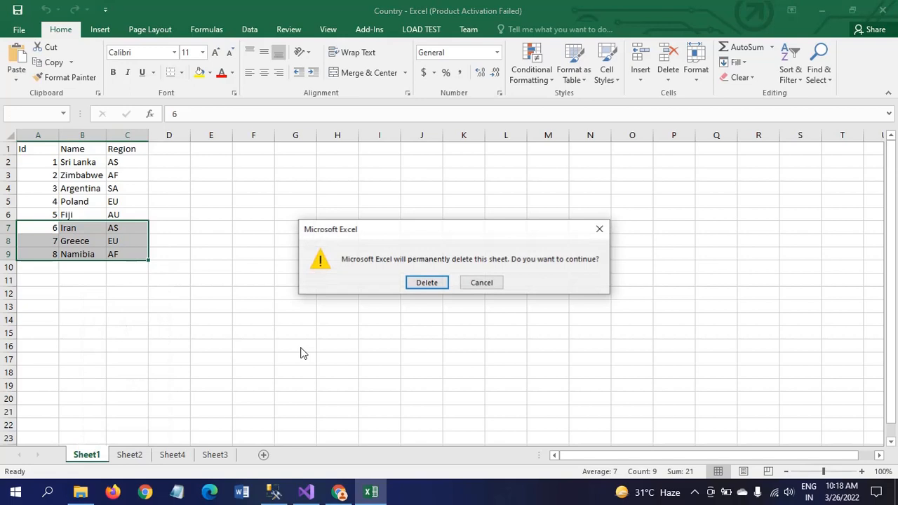
pyautogui.click(427, 283)
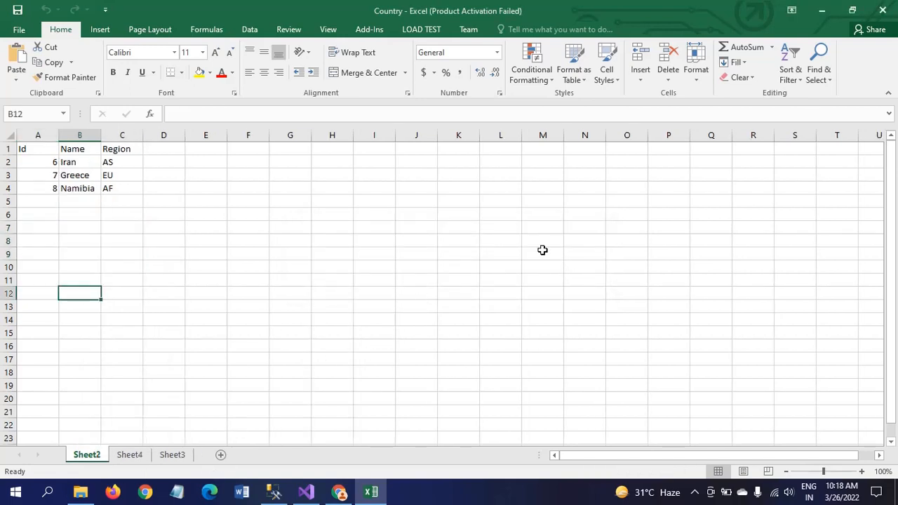
# Close the workbook saving changes and start the SSIS package again
pyautogui.click(883, 9)
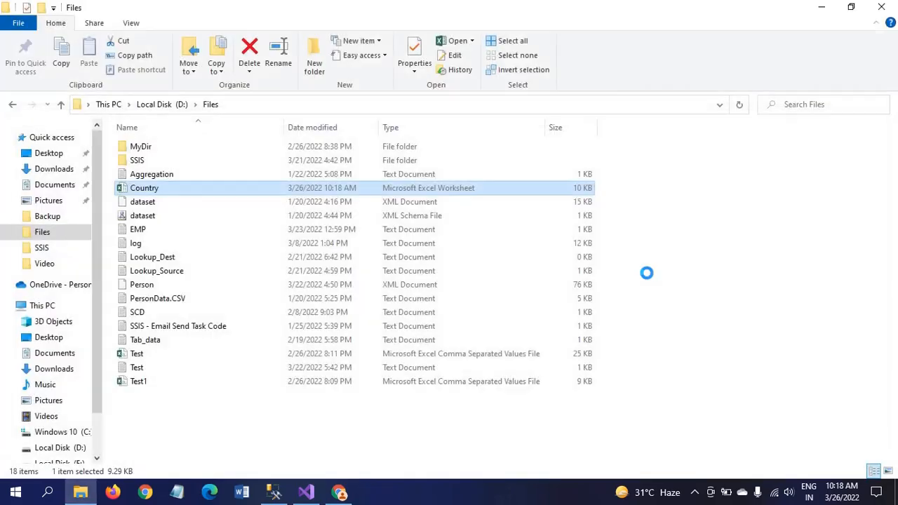
pyautogui.hotkey('alt', 'Tab')
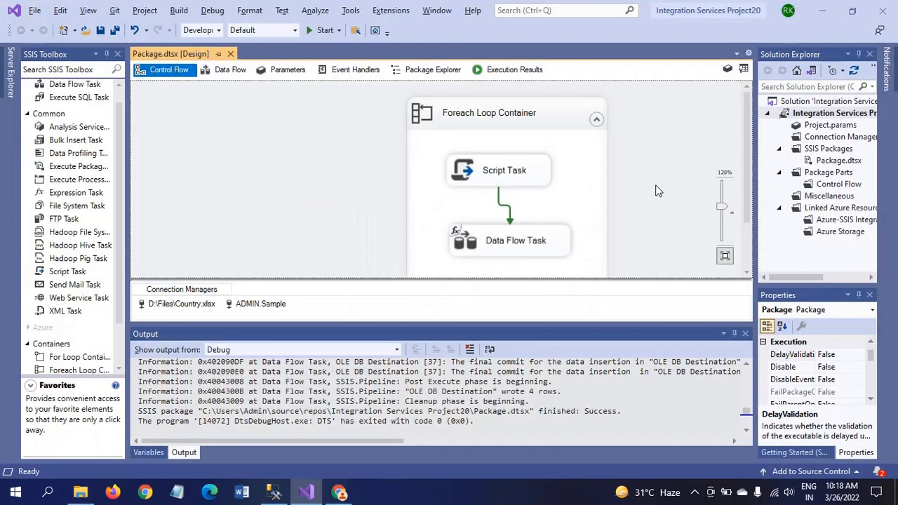
pyautogui.click(316, 31)
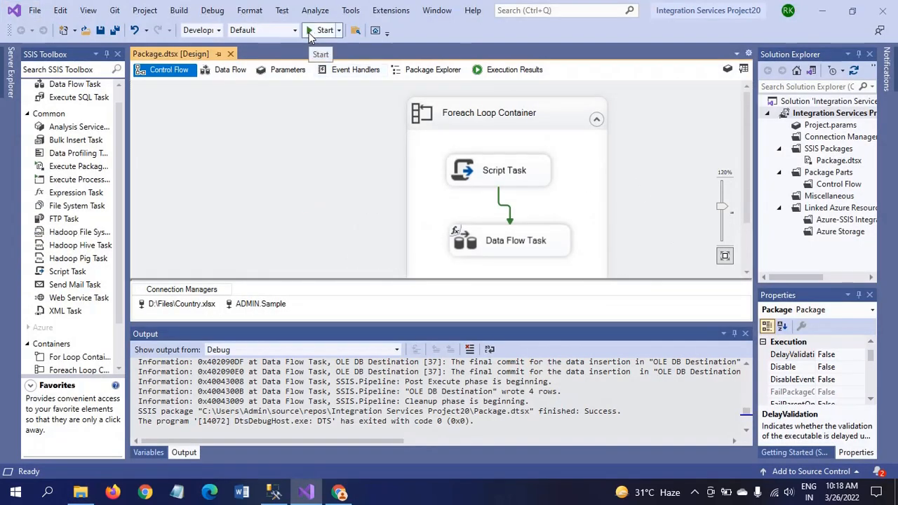
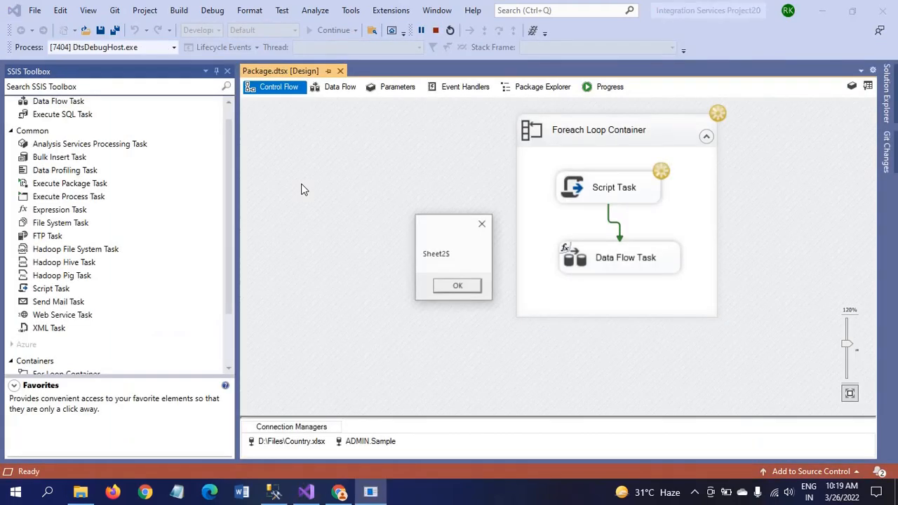
# Dismiss the Sheet2$, Sheet3$ and Sheet4$ messages so the loop finishes, then stop debugging
pyautogui.click(448, 289)
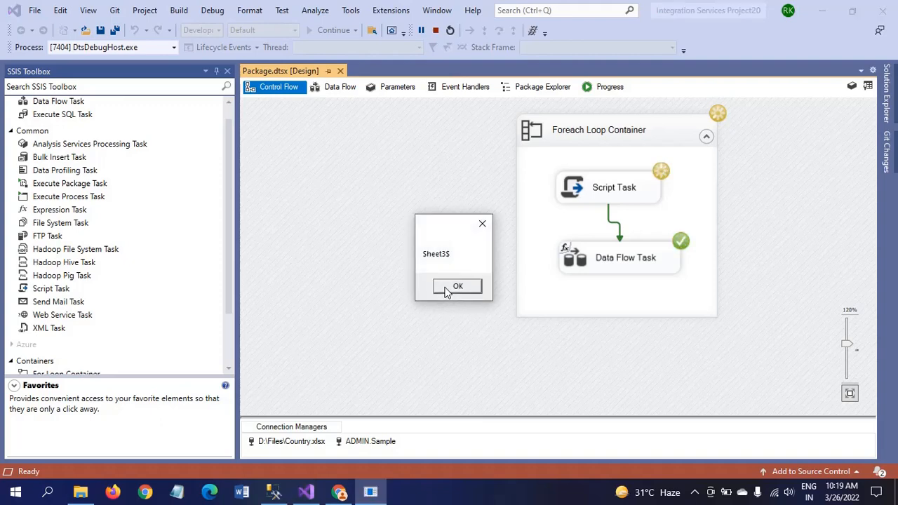
pyautogui.click(446, 289)
pyautogui.click(445, 291)
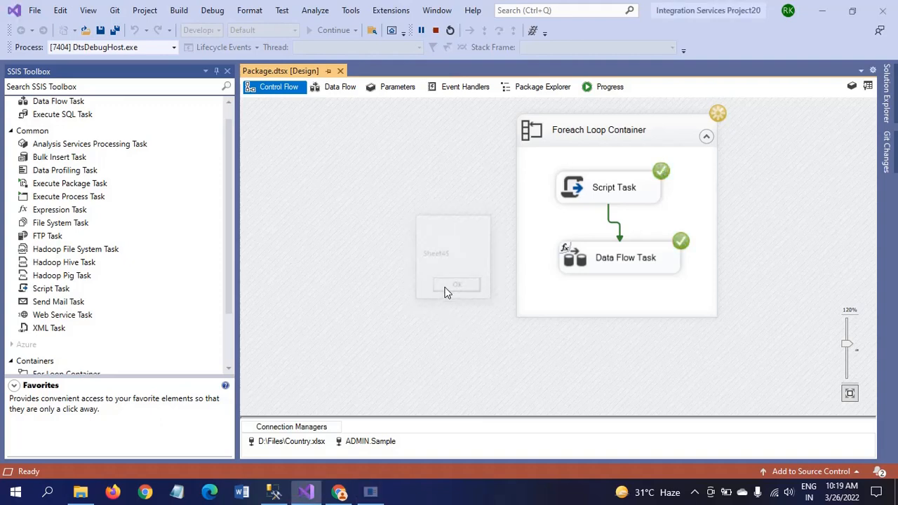
pyautogui.click(436, 30)
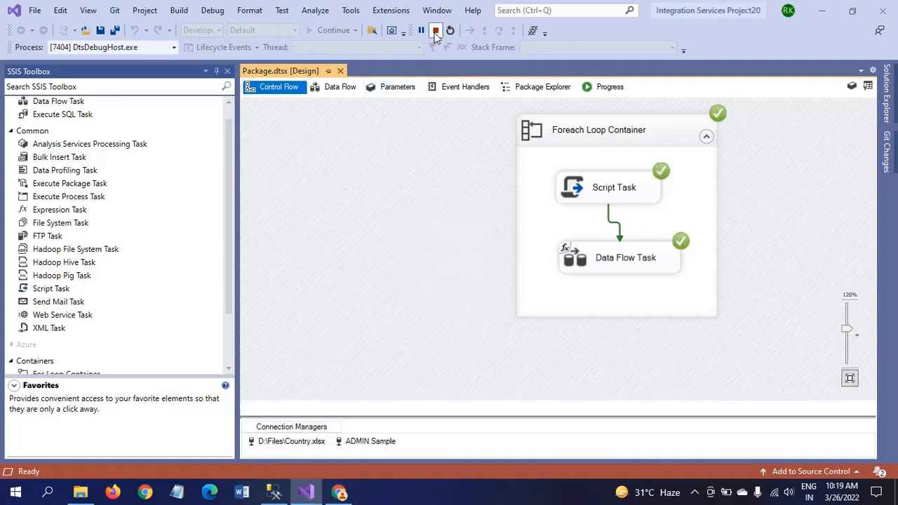
# Switch to SQL Server Management Studio and select the SELECT statement on country_tbl
pyautogui.hotkey('alt', 'Tab')
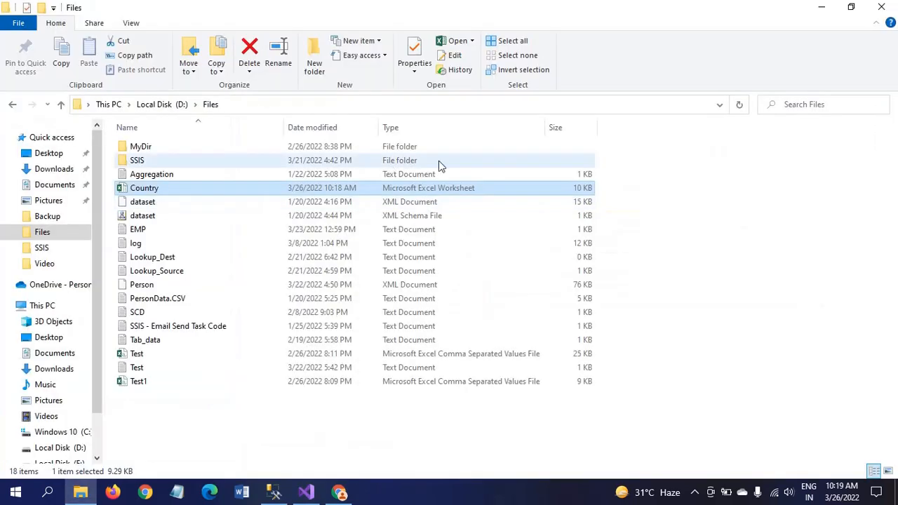
pyautogui.hotkey('alt', 'Tab')
pyautogui.press('Tab')
pyautogui.click(543, 109)
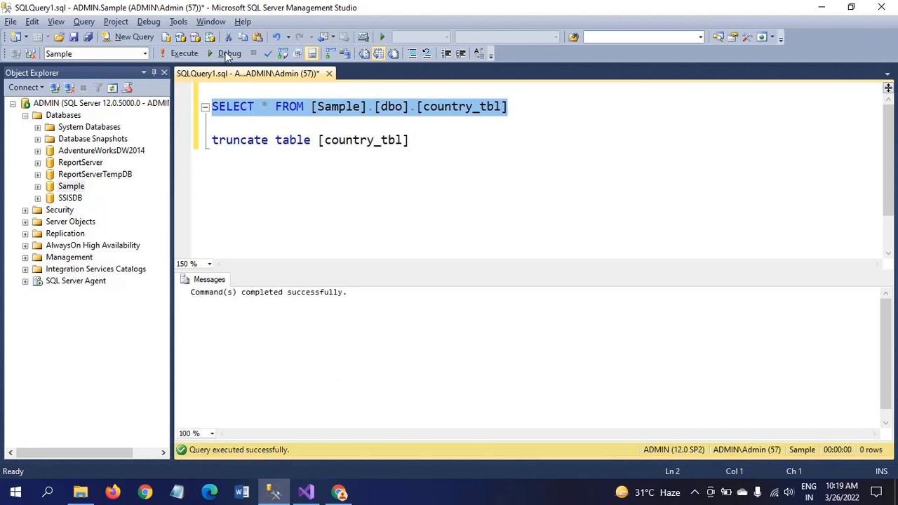
# Run SELECT * FROM country_tbl to confirm 12 rows, then return to Visual Studio
pyautogui.click(186, 55)
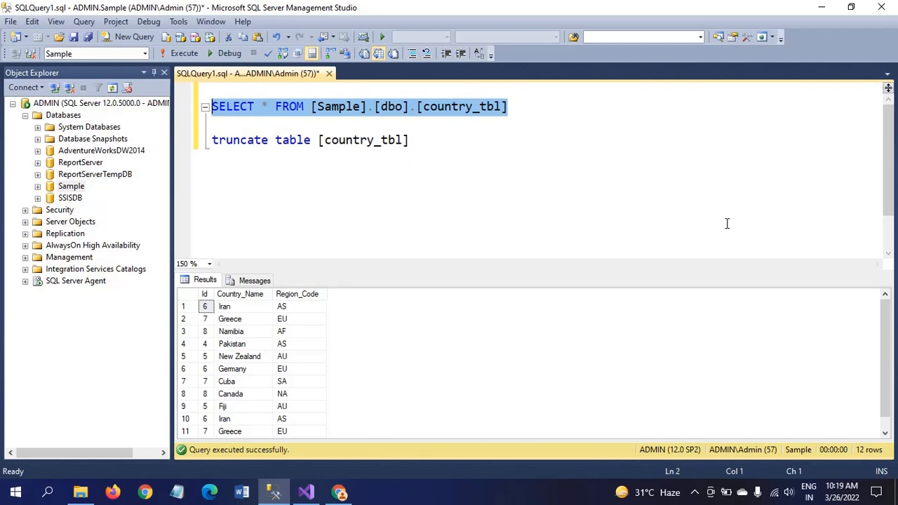
pyautogui.hotkey('alt', 'Tab')
pyautogui.hotkey('alt', 'Tab')
pyautogui.hotkey('alt', 'Tab')
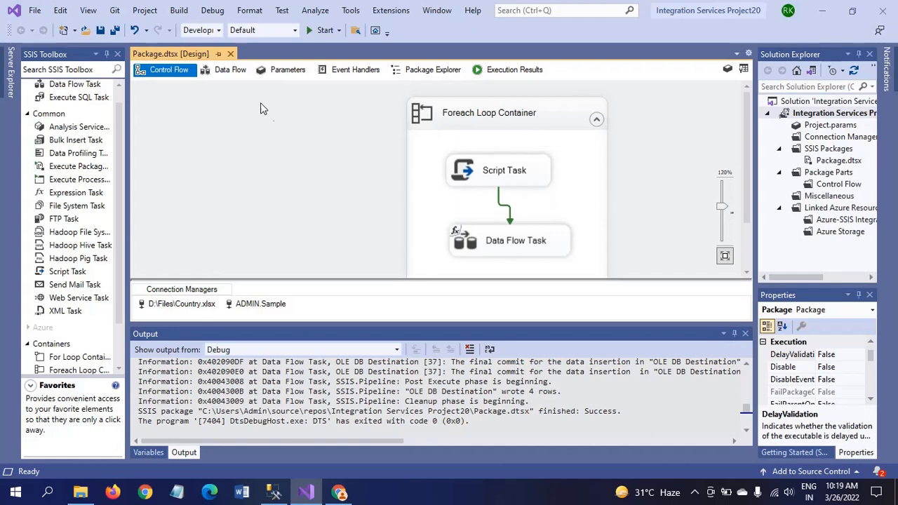
pyautogui.click(229, 72)
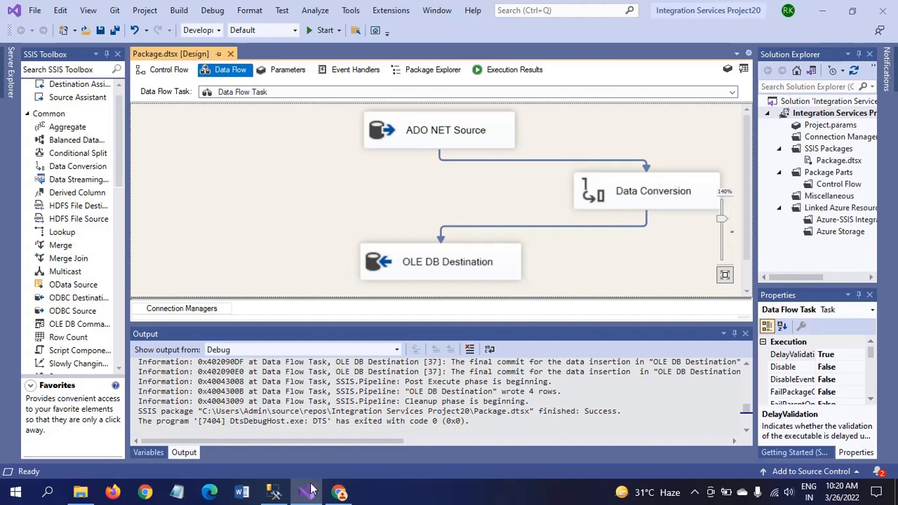
pyautogui.click(171, 76)
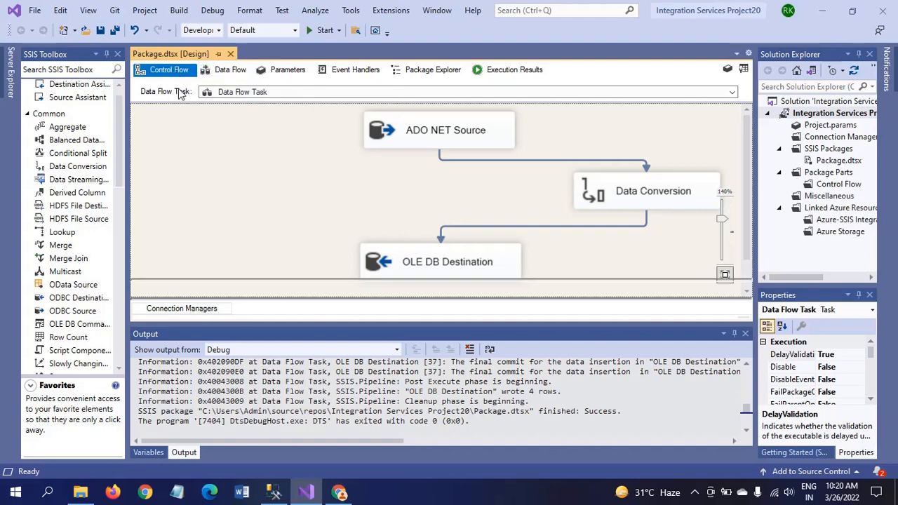